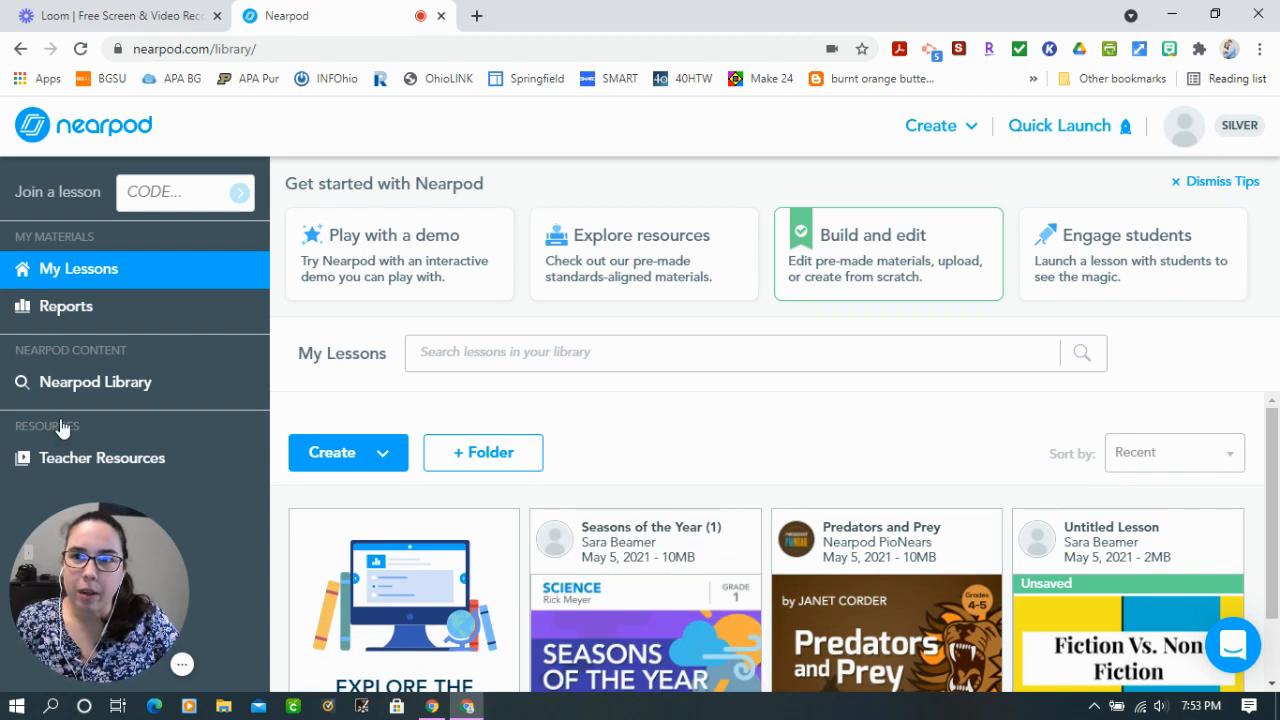
Step: Create a new lesson and upload the Fiction Vs. Non Fiction presentation from Google Drive as individual slides
{"action": "left_click", "coordinate": [372, 456]}
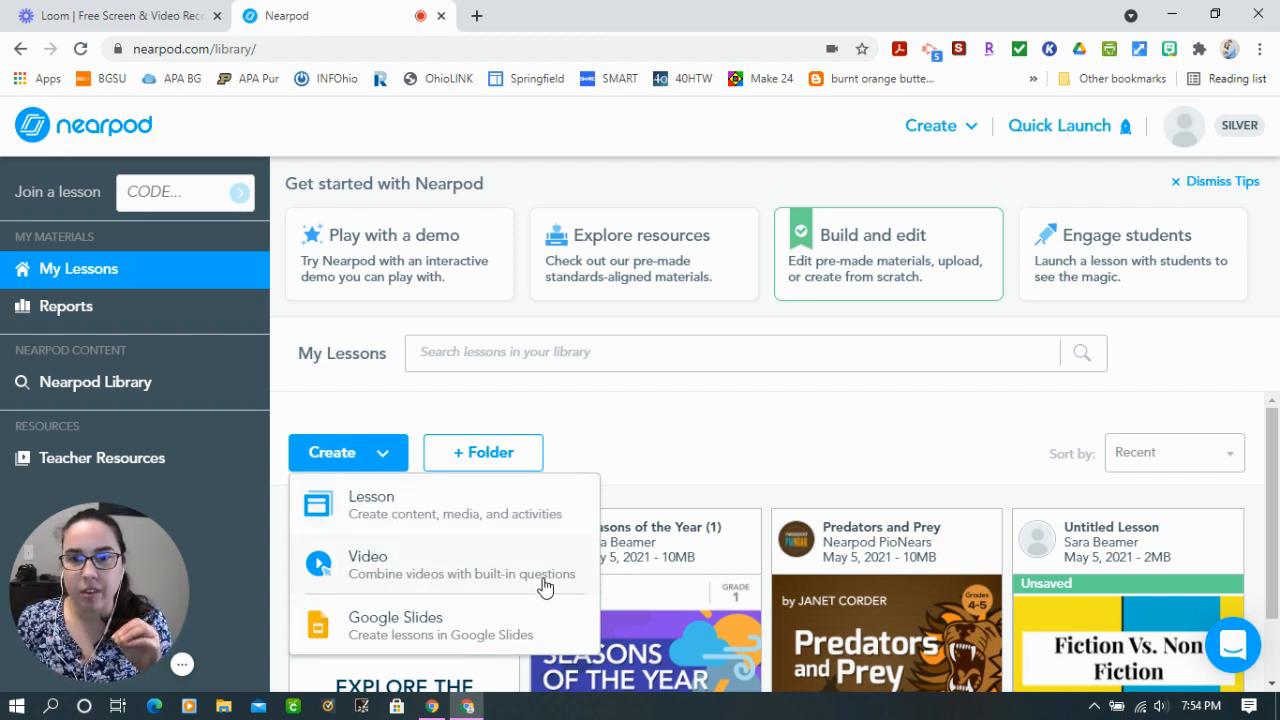
{"action": "left_click", "coordinate": [469, 514]}
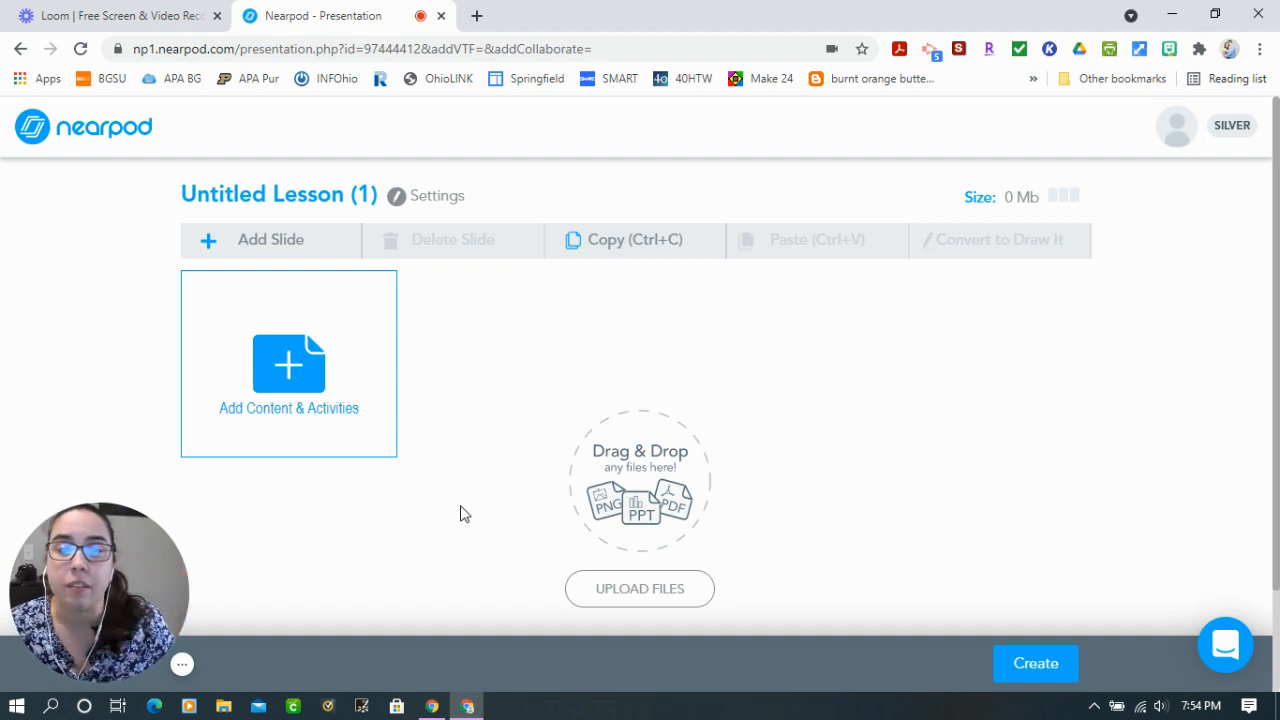
{"action": "left_click", "coordinate": [636, 588]}
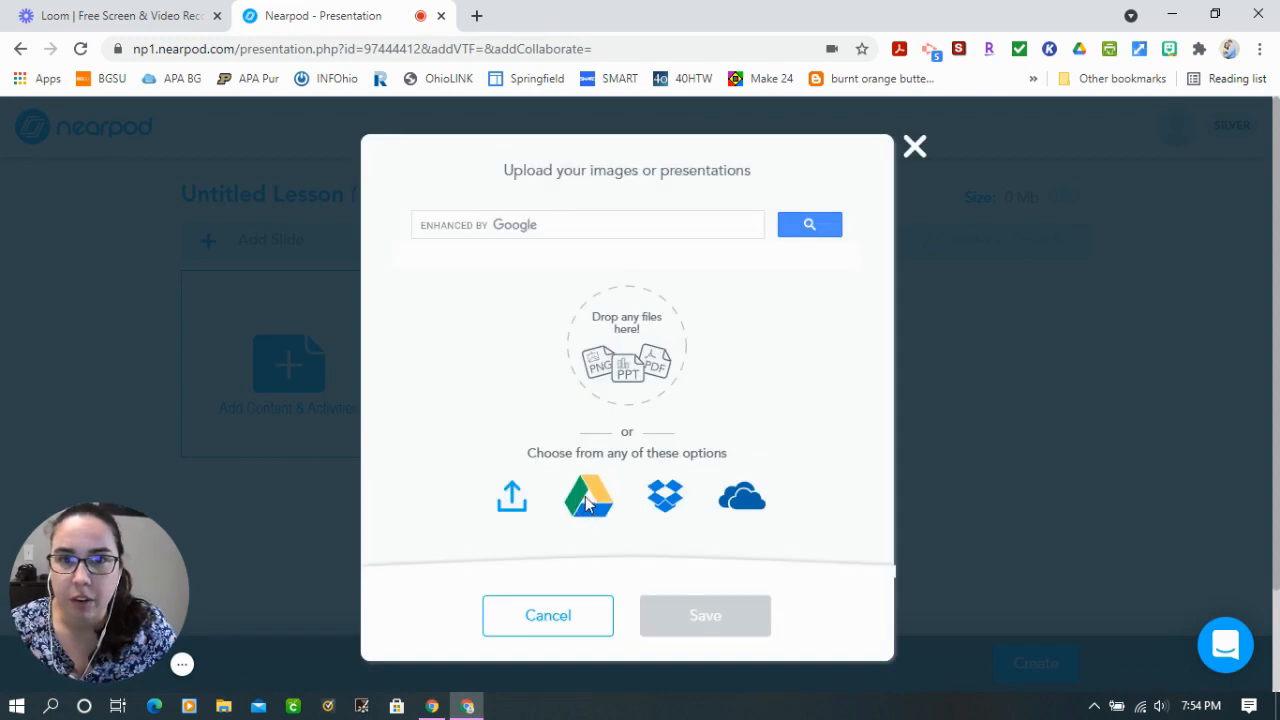
{"action": "left_click", "coordinate": [587, 500]}
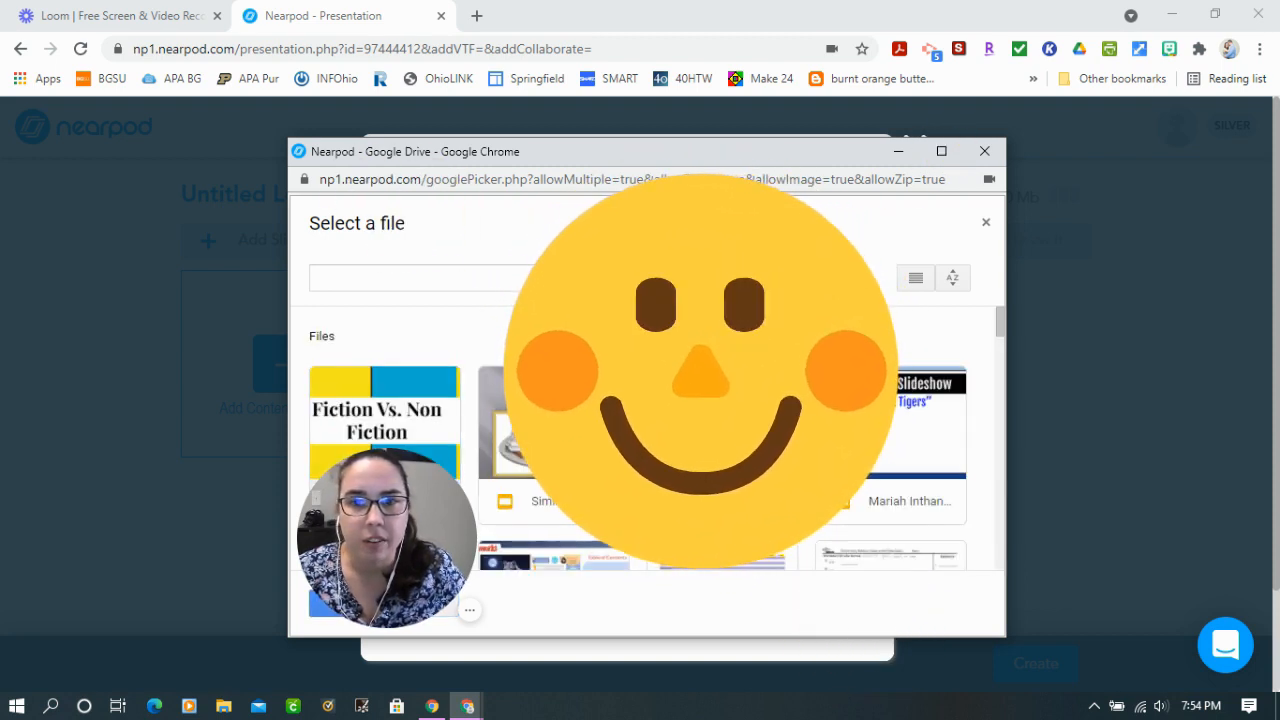
{"action": "left_click", "coordinate": [340, 606]}
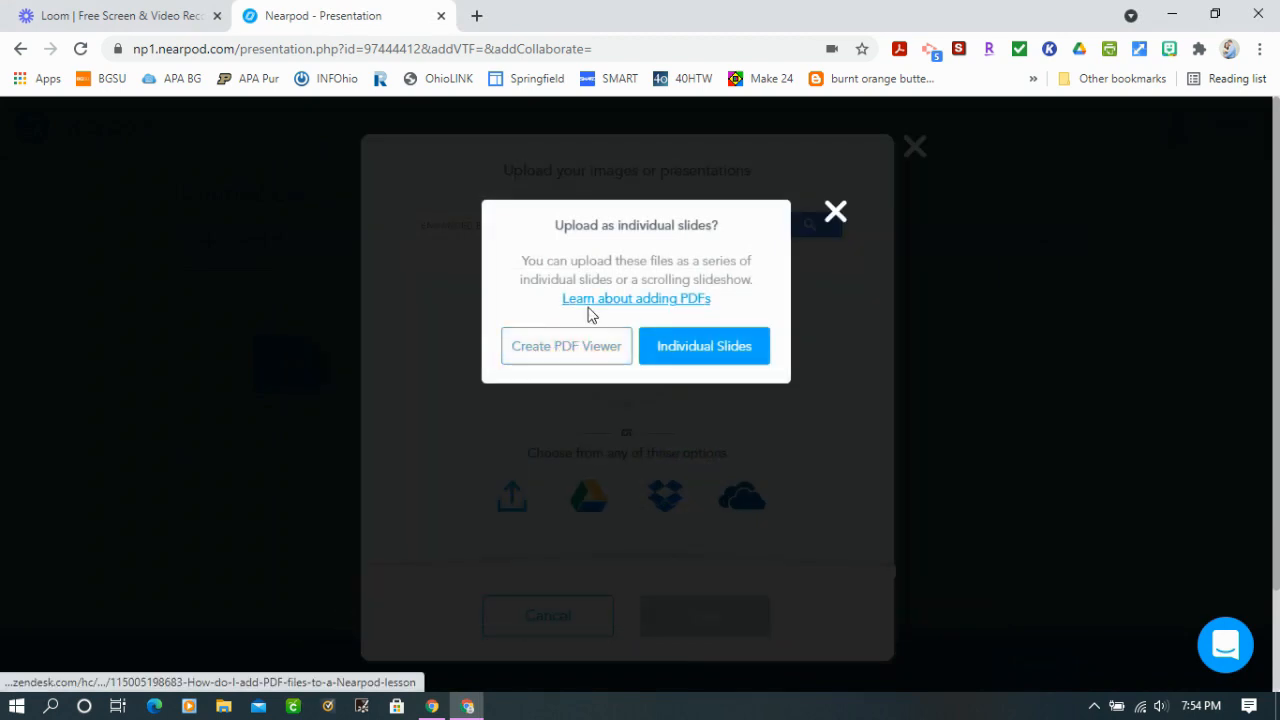
{"action": "left_click", "coordinate": [698, 355]}
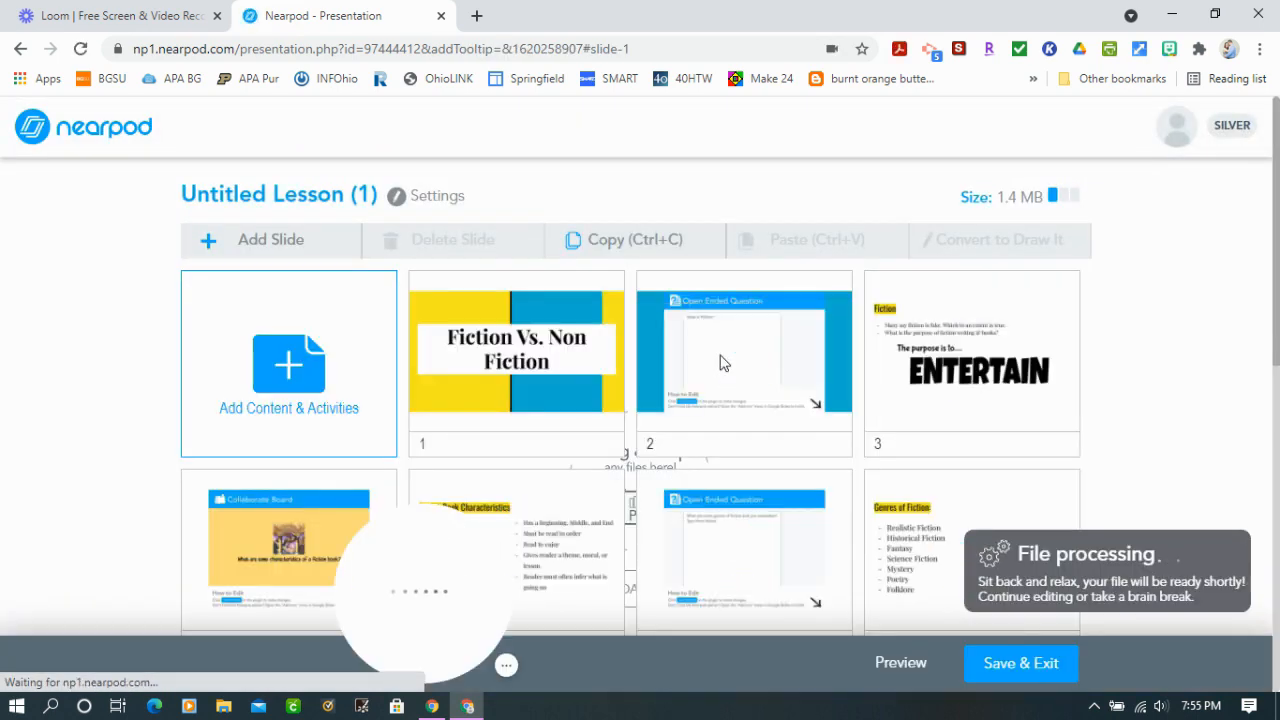
Step: Save the new lesson and exit to the lesson library while the uploaded file is still processing
{"action": "left_click", "coordinate": [1021, 665]}
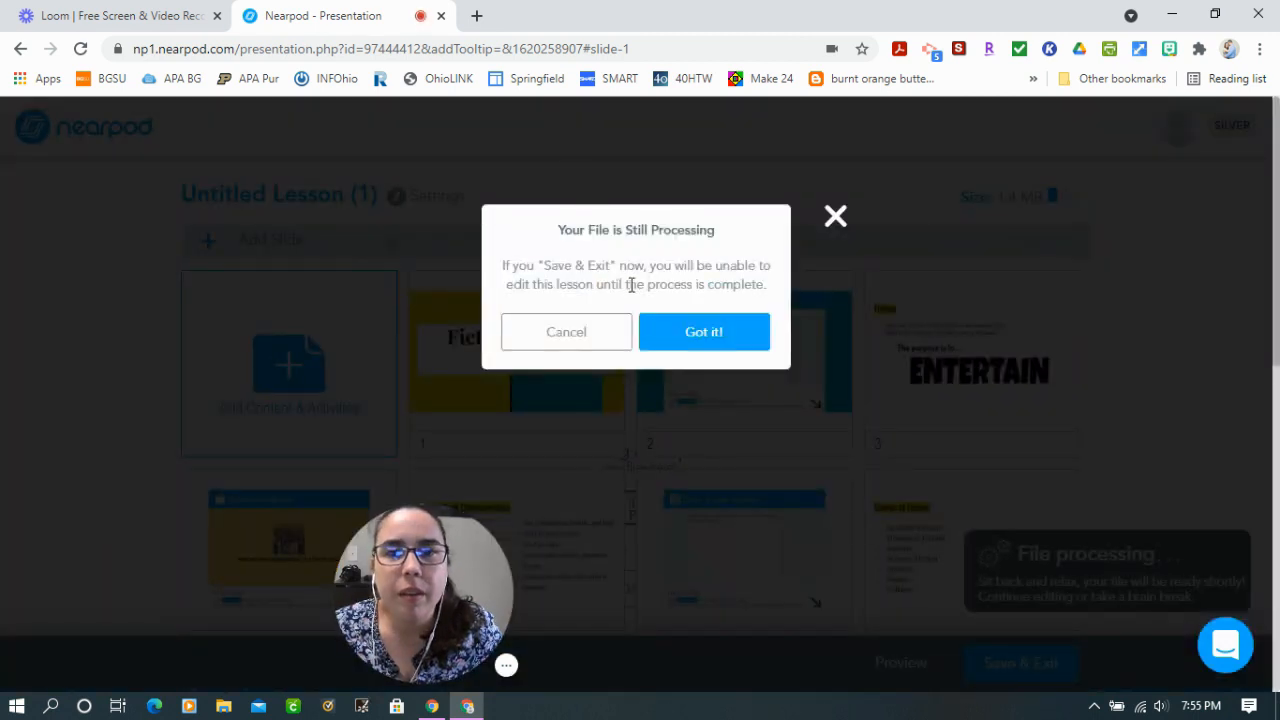
{"action": "left_click", "coordinate": [835, 216]}
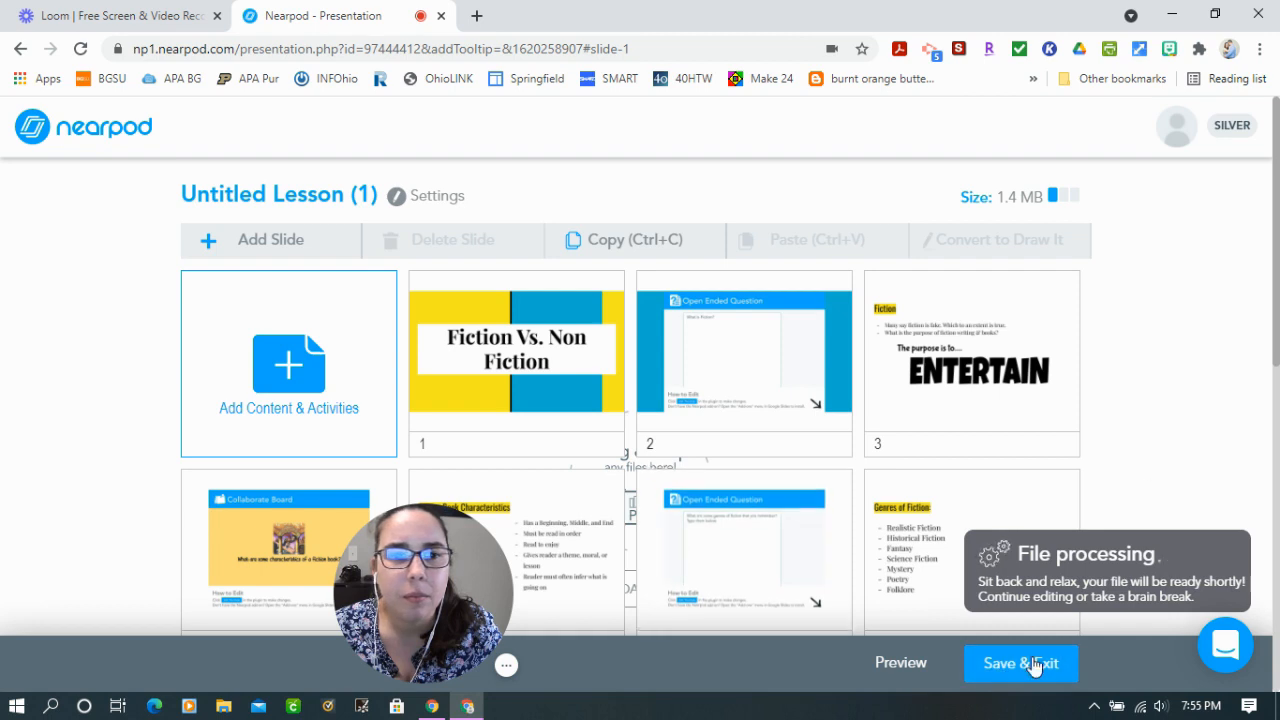
{"action": "left_click", "coordinate": [1010, 662]}
{"action": "left_click", "coordinate": [691, 338]}
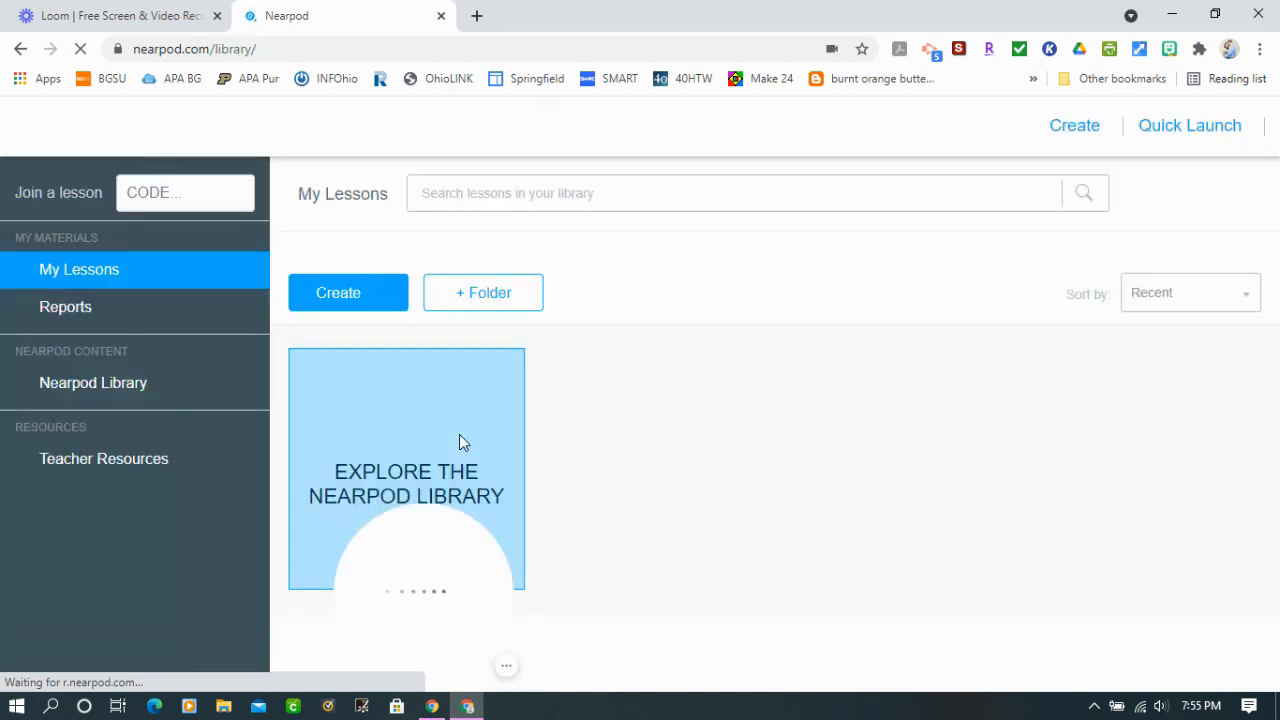
Step: Reopen the new untitled lesson for editing and rename it Fiction Vs. NonFiction
{"action": "mouse_move", "coordinate": [727, 537]}
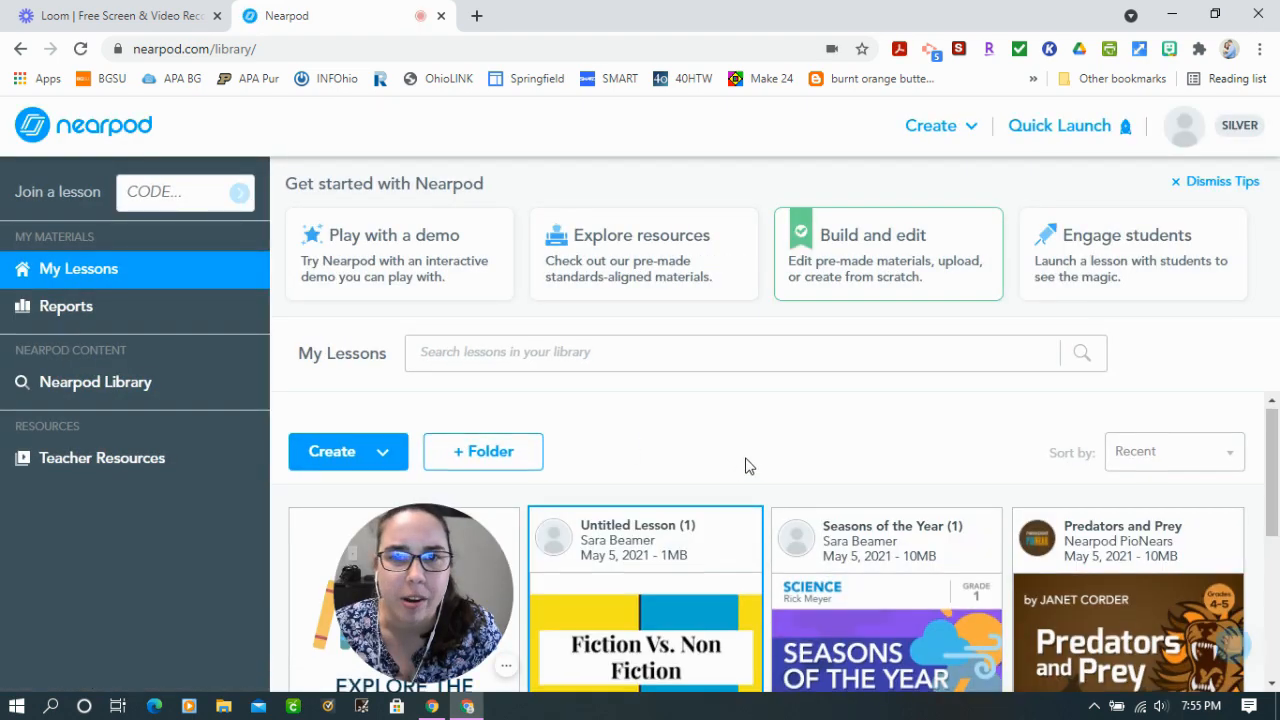
{"action": "scroll", "coordinate": [743, 463], "scroll_direction": "down", "scroll_amount": 1}
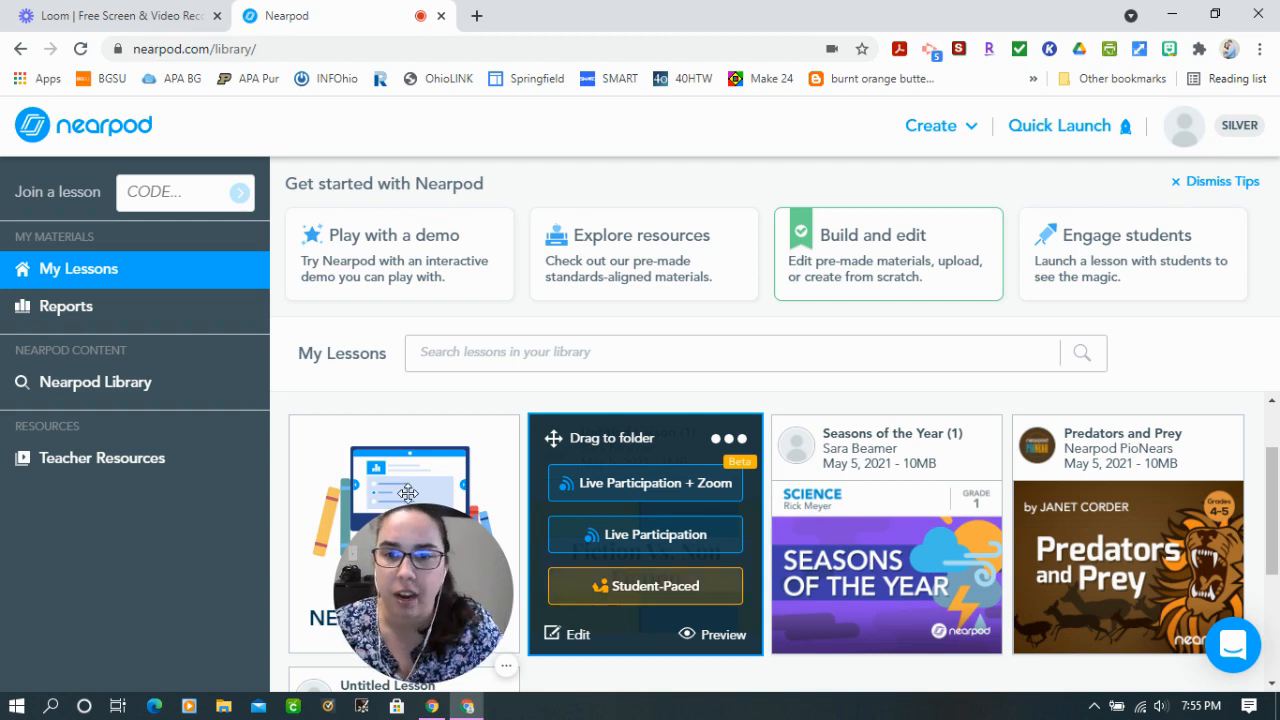
{"action": "left_click_drag", "start_coordinate": [432, 603], "coordinate": [106, 607]}
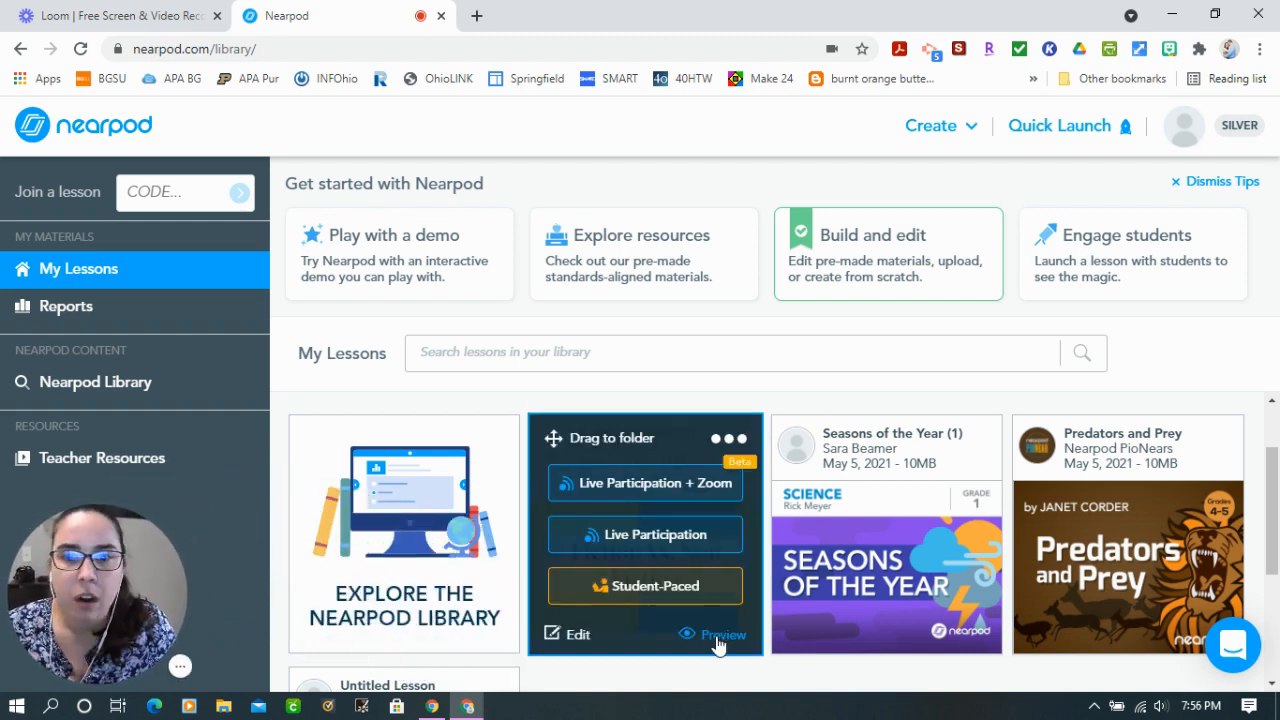
{"action": "left_click", "coordinate": [567, 635]}
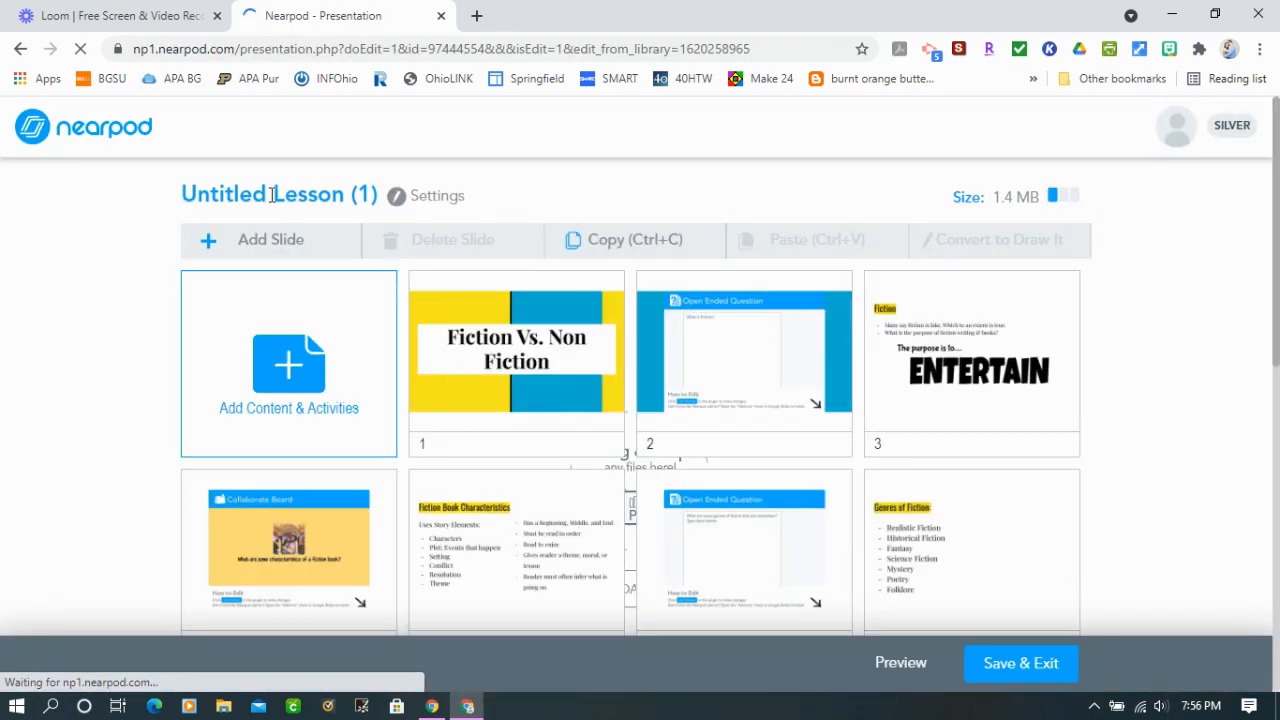
{"action": "left_click", "coordinate": [272, 194]}
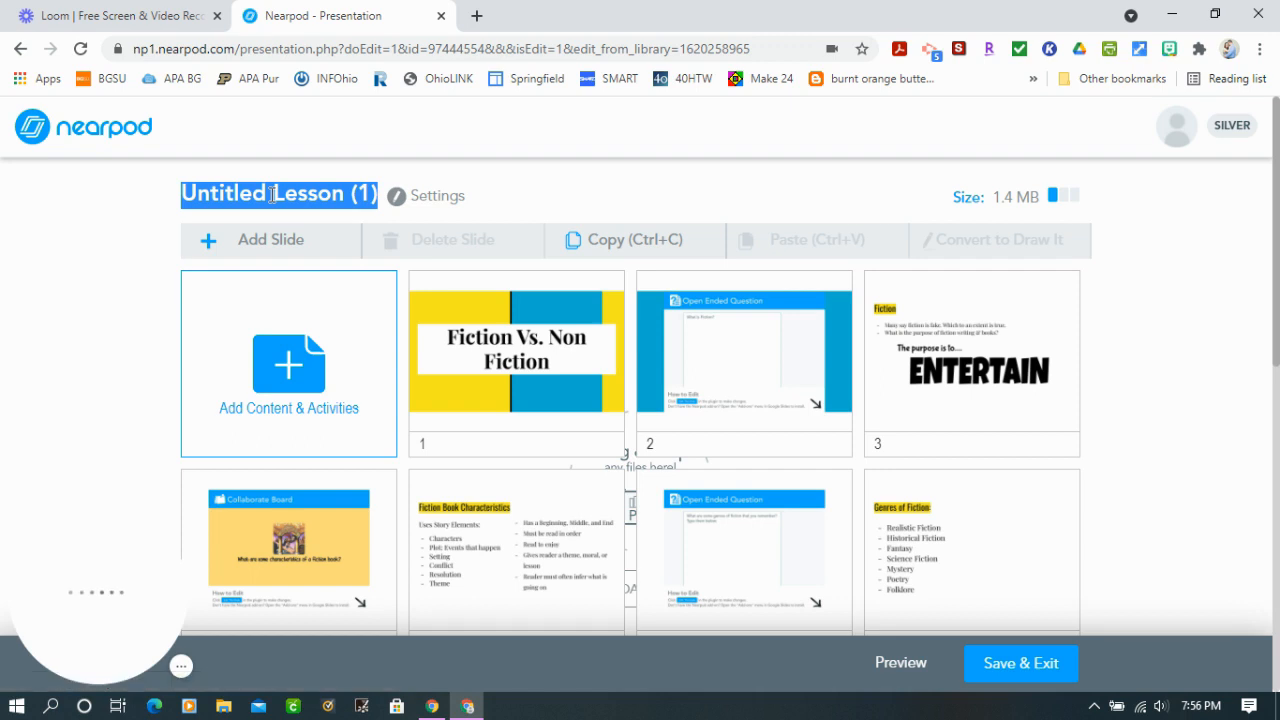
{"action": "type", "text": "Fiction Vs. NonF"}
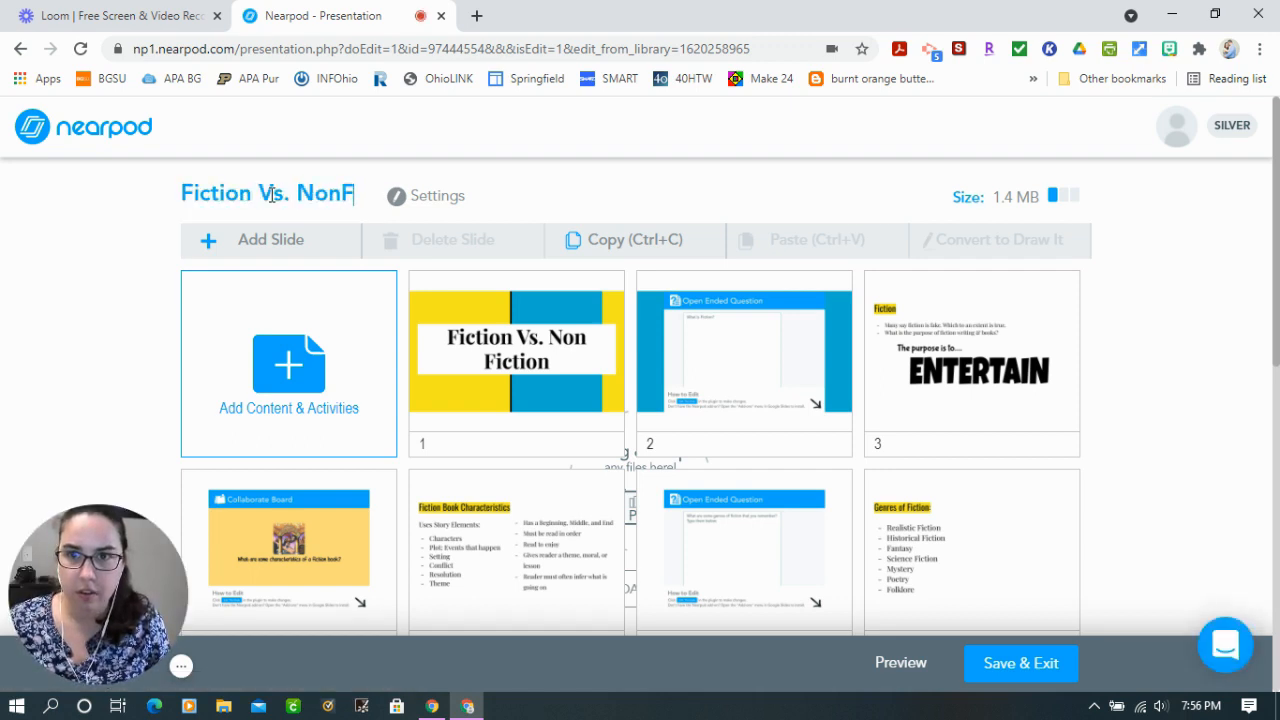
{"action": "type", "text": "iction"}
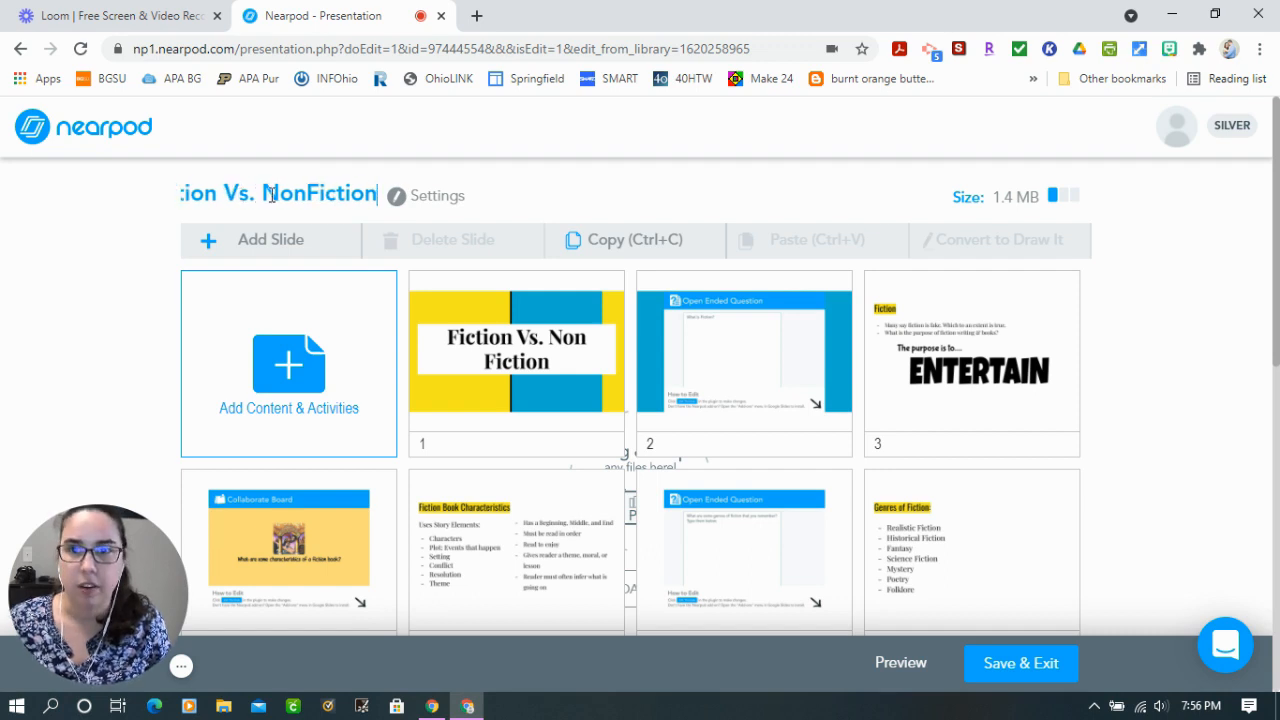
{"action": "left_click", "coordinate": [1132, 385]}
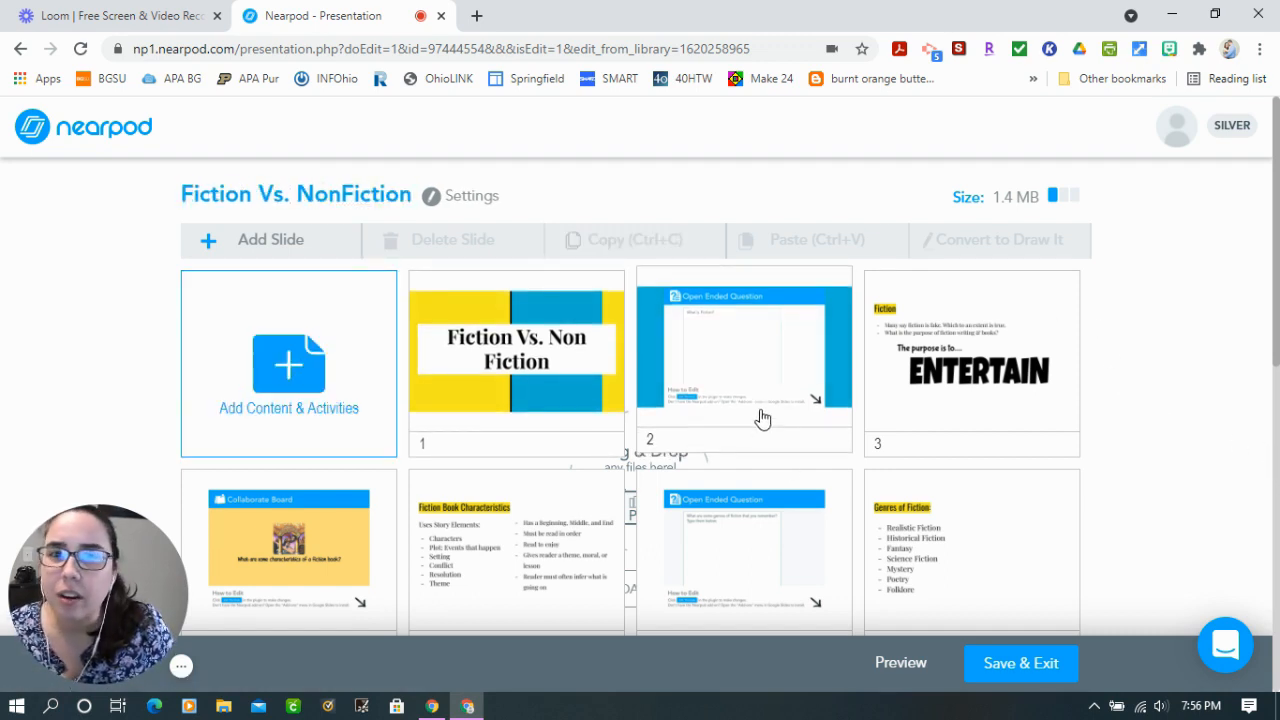
{"action": "scroll", "coordinate": [800, 378], "scroll_direction": "down", "scroll_amount": 3}
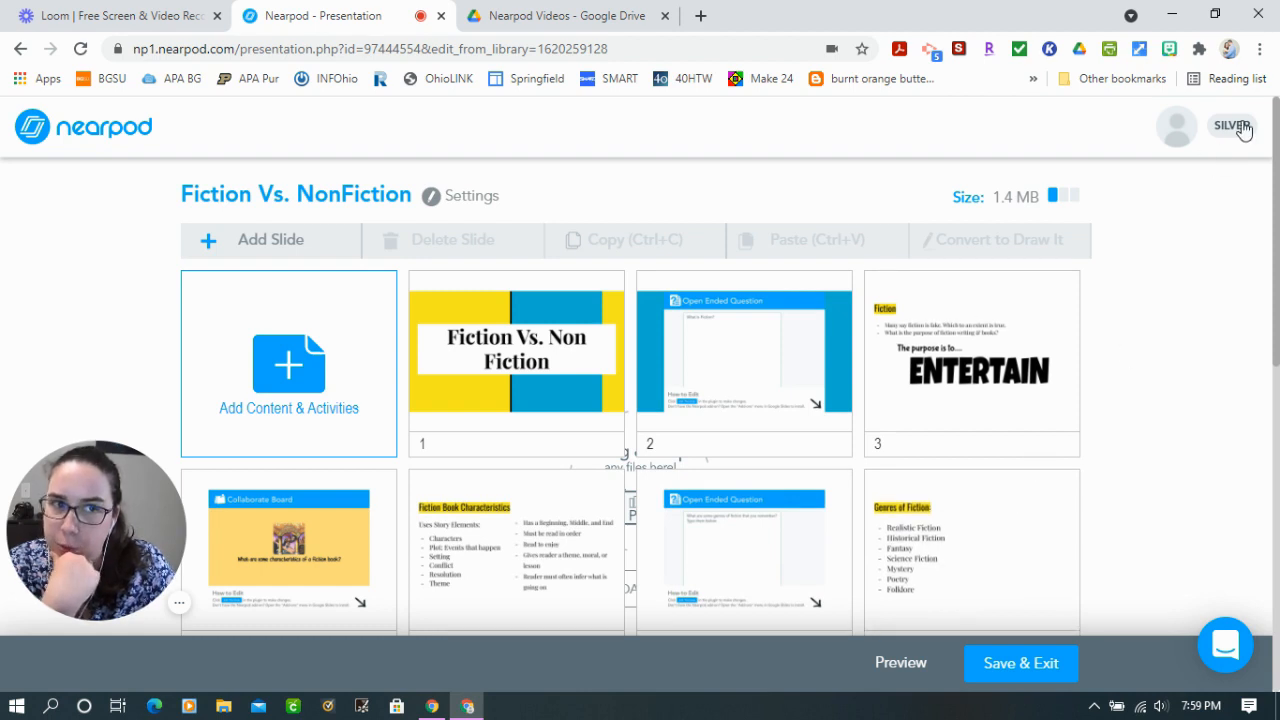
{"action": "left_click", "coordinate": [1197, 141]}
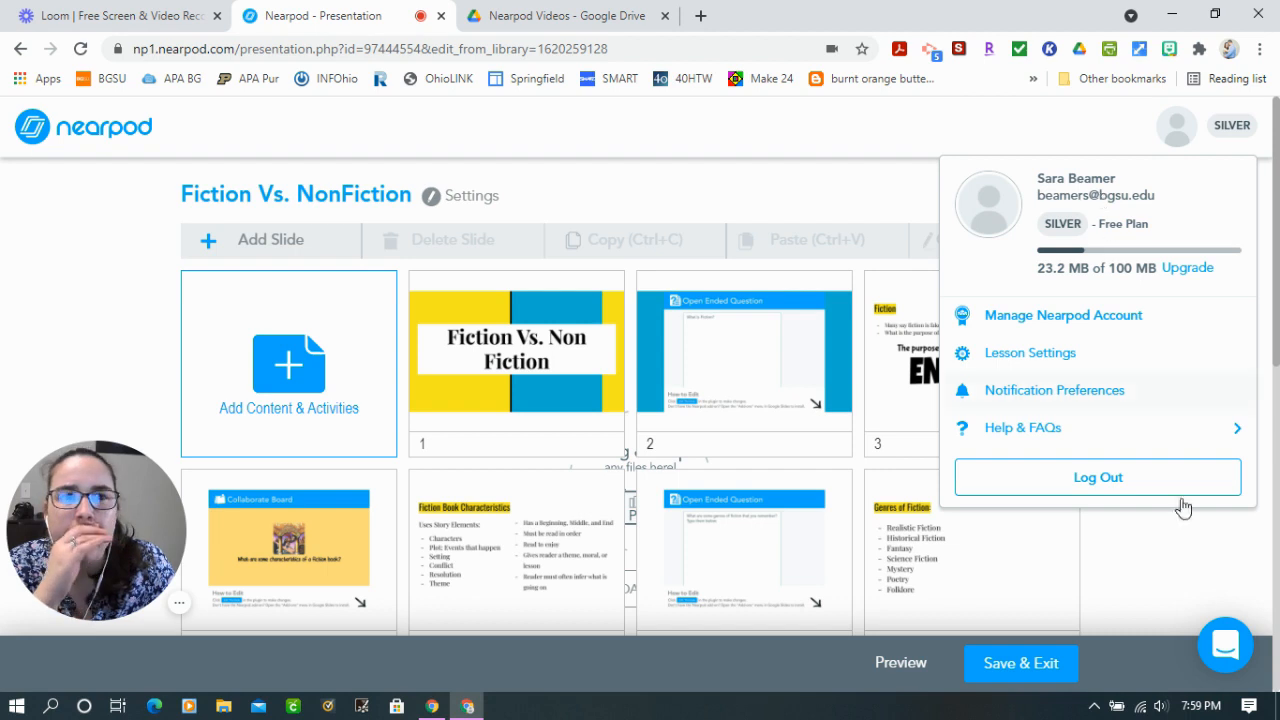
{"action": "left_click", "coordinate": [1173, 597]}
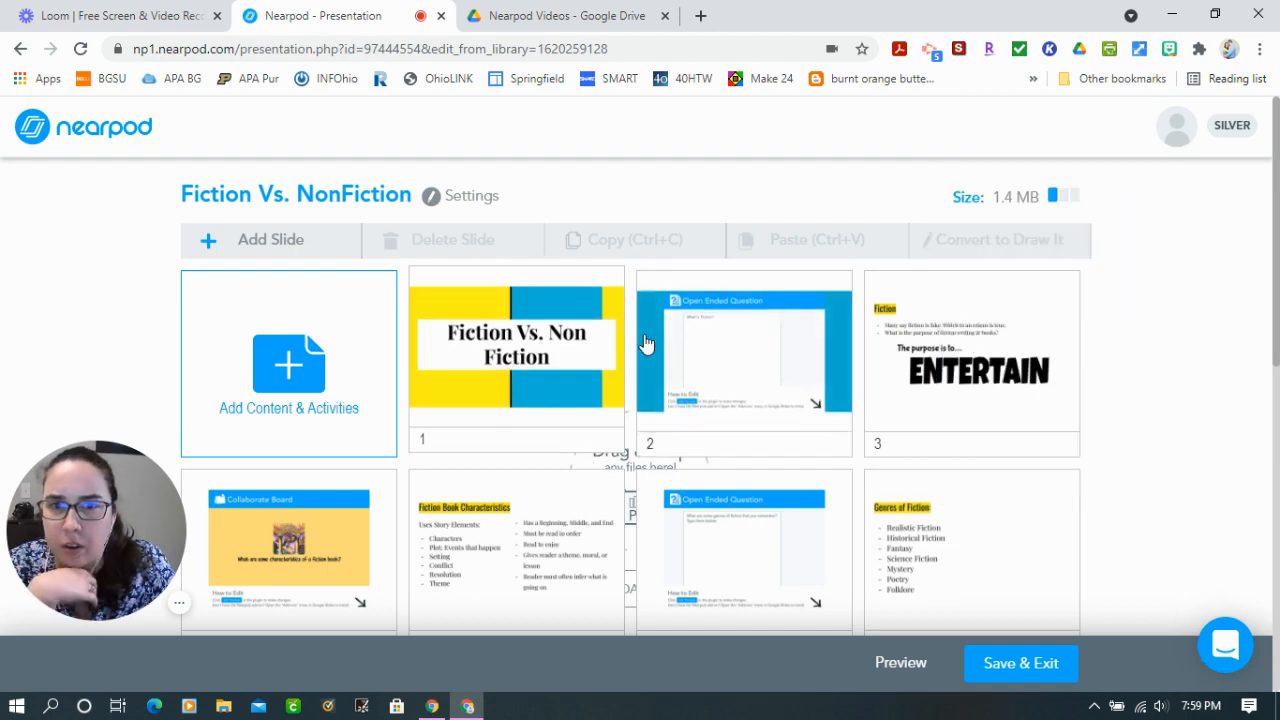
Step: Add an Open-Ended Question activity asking "What is the meaning of fiction?" and save it
{"action": "left_click", "coordinate": [232, 240]}
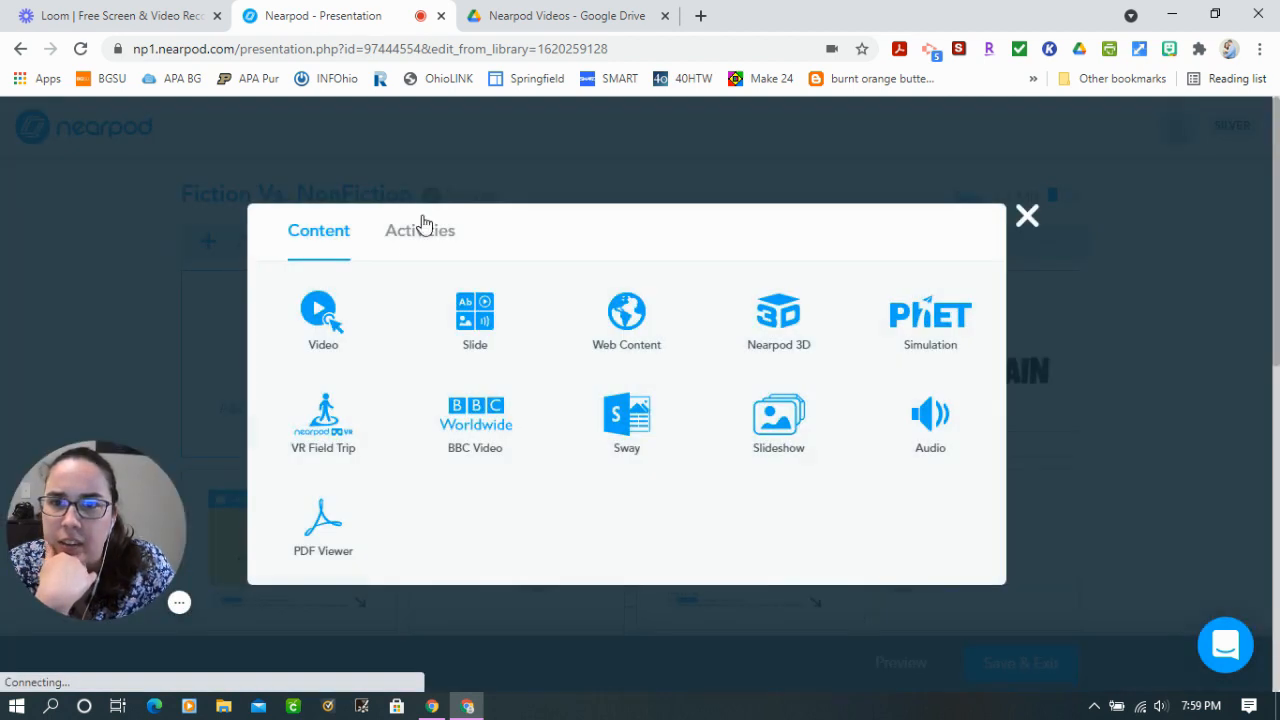
{"action": "left_click", "coordinate": [411, 242]}
{"action": "left_click", "coordinate": [485, 338]}
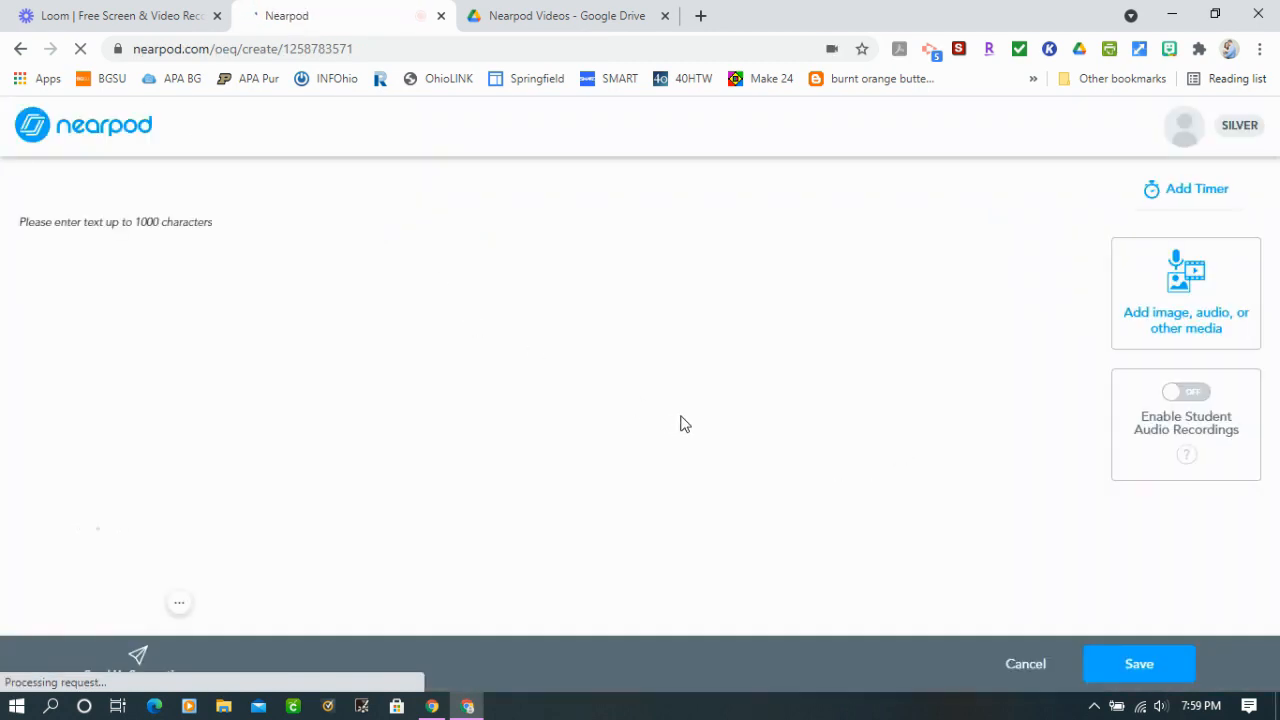
{"action": "left_click", "coordinate": [198, 303]}
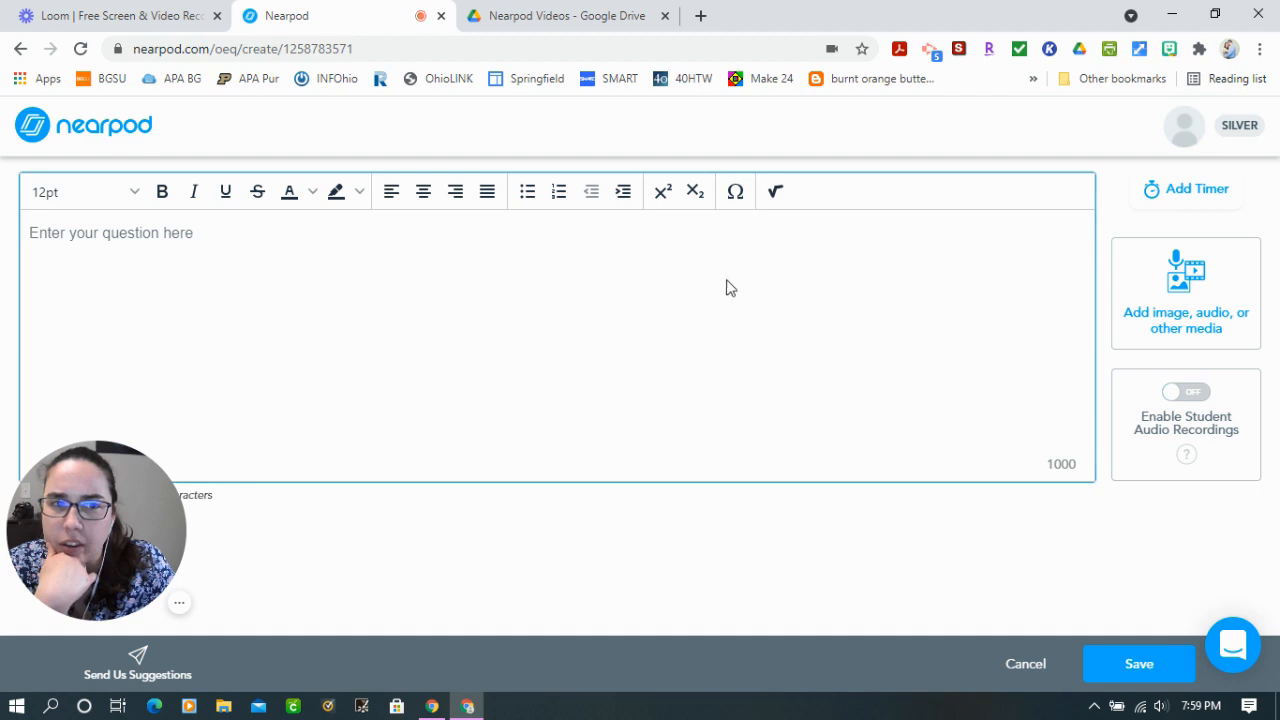
{"action": "type", "text": "What is the meaning of fiction?"}
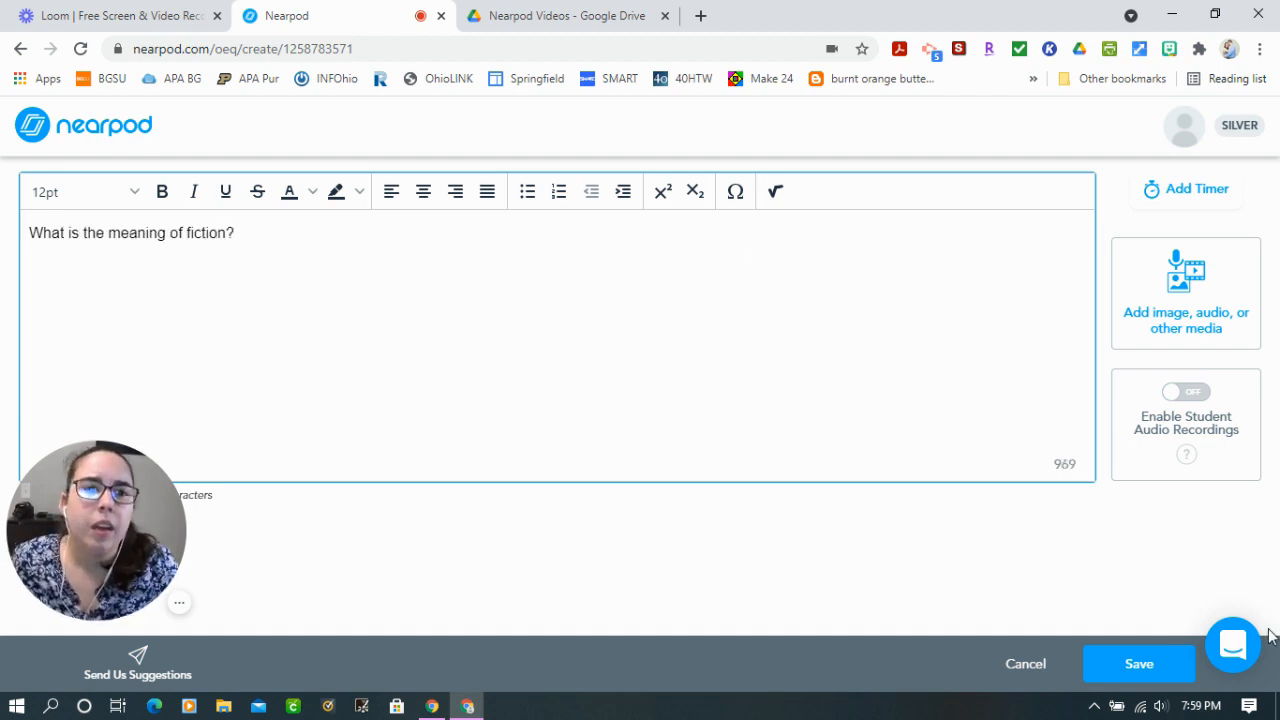
{"action": "left_click", "coordinate": [1137, 663]}
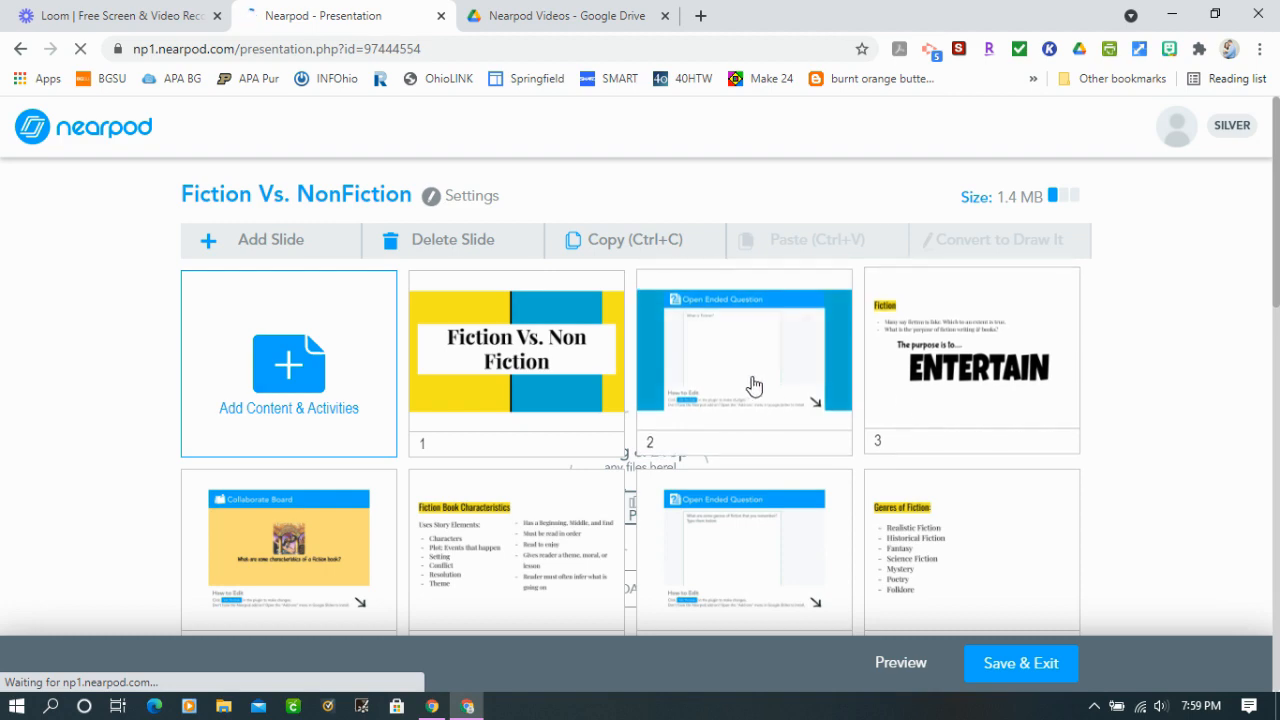
Step: Move the new open-ended question from the end of the lesson to directly after the title slide
{"action": "scroll", "coordinate": [954, 480], "scroll_direction": "down", "scroll_amount": 4}
{"action": "scroll", "coordinate": [470, 566], "scroll_direction": "down", "scroll_amount": 5}
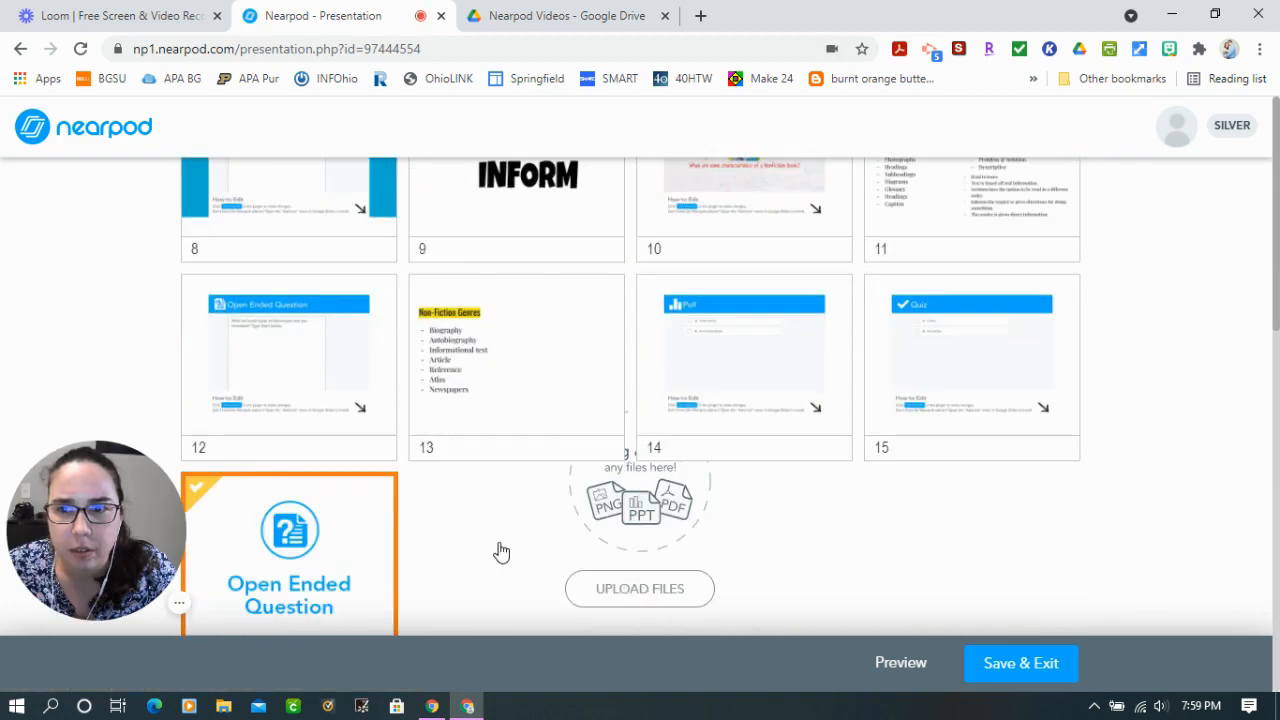
{"action": "left_click", "coordinate": [289, 414]}
{"action": "left_click_drag", "start_coordinate": [296, 424], "coordinate": [745, 365]}
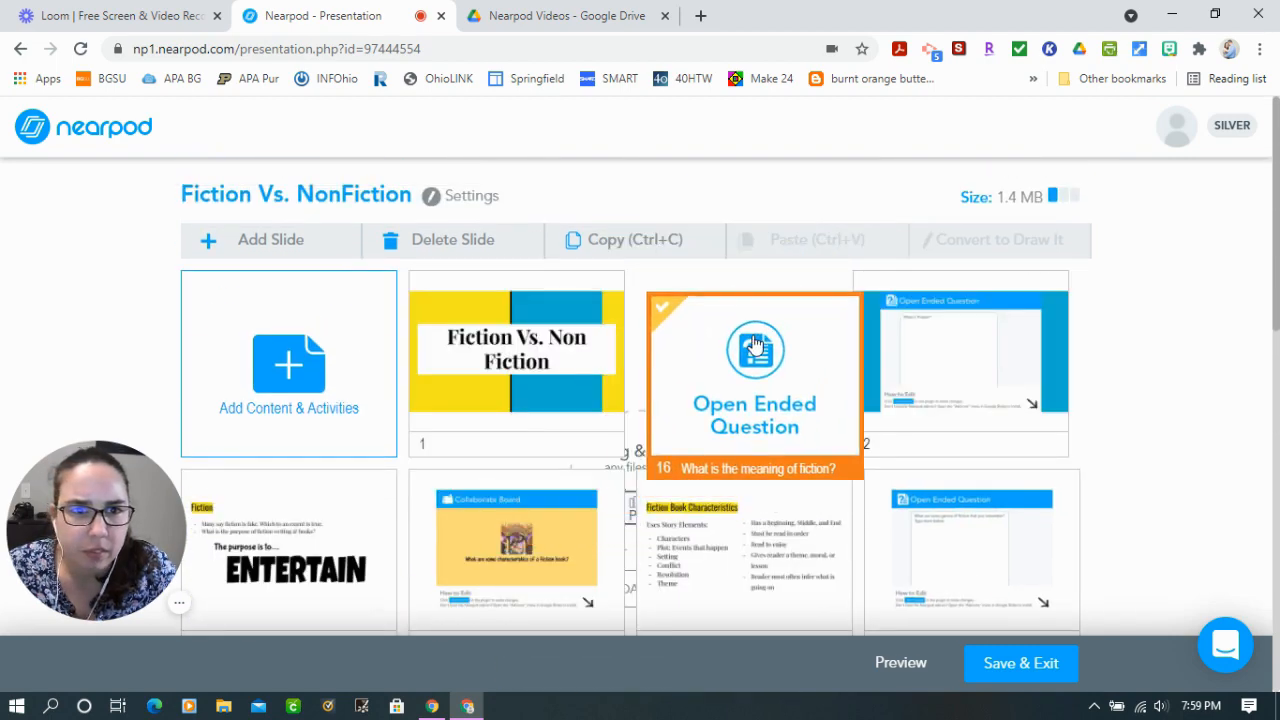
Step: Delete the imported Open Ended Question placeholder slide that follows the new question
{"action": "left_click", "coordinate": [981, 358]}
{"action": "key", "text": "Delete"}
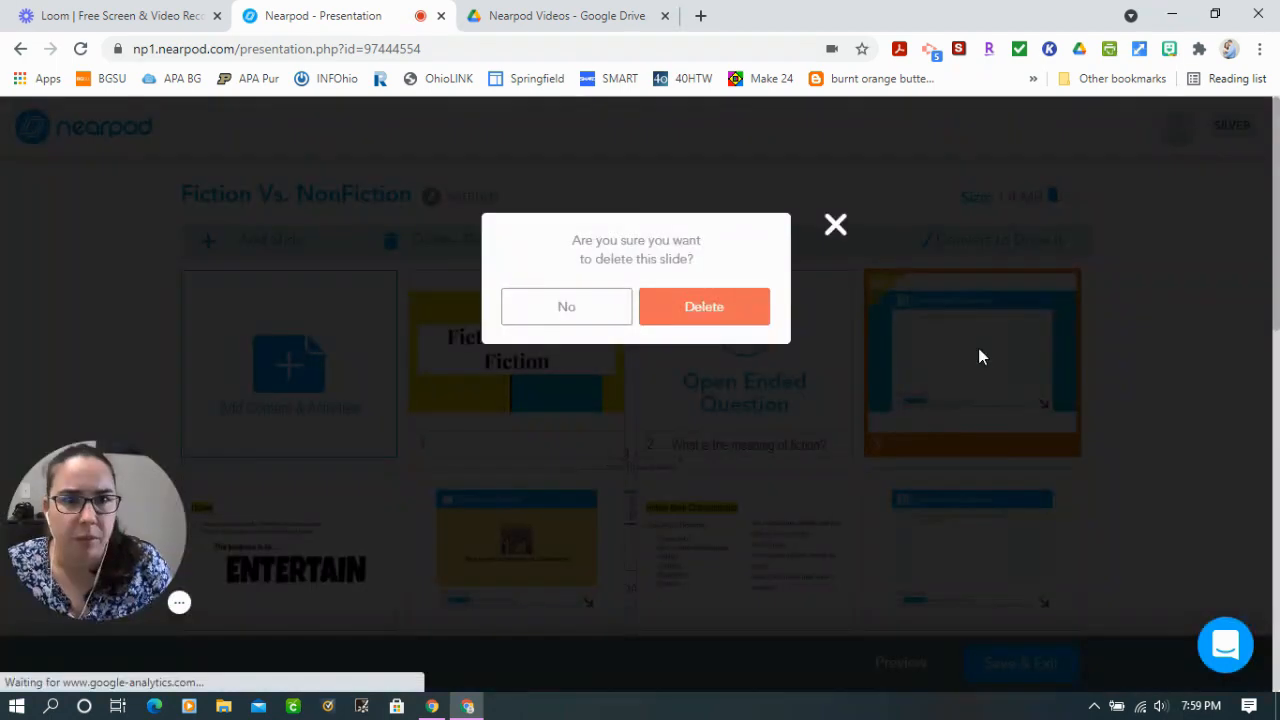
{"action": "left_click", "coordinate": [692, 318]}
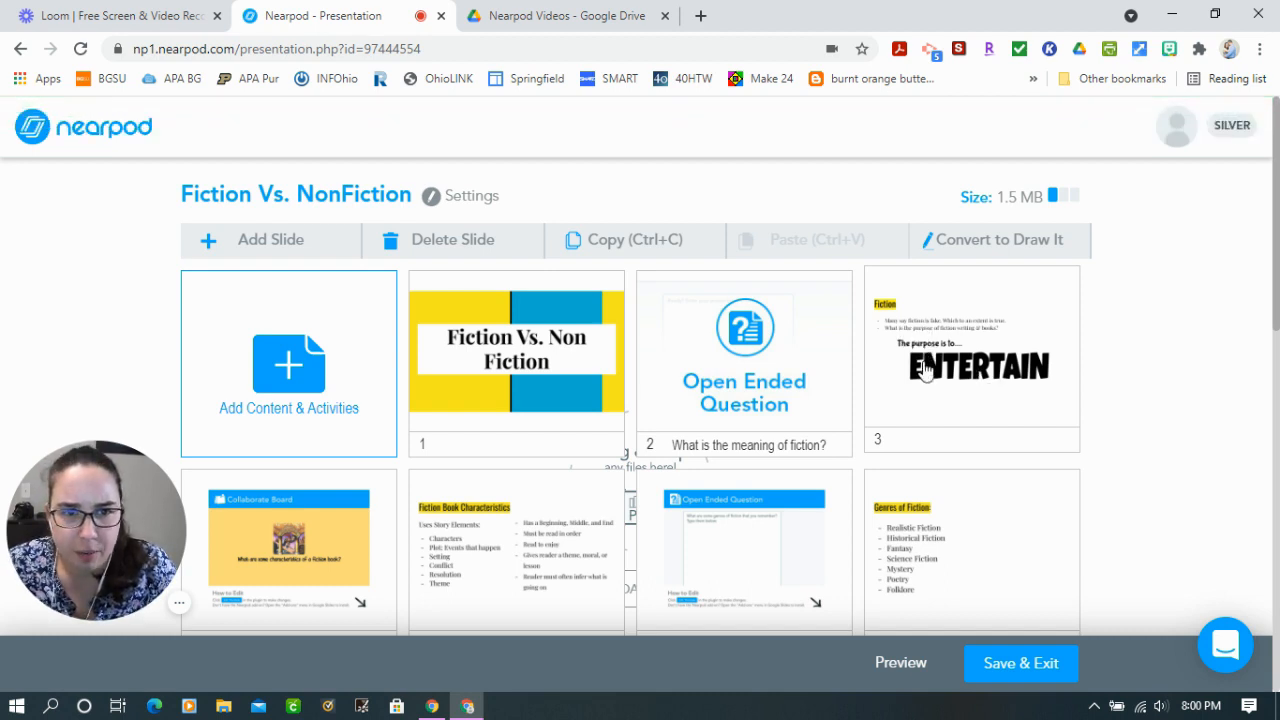
Step: Start a new Collaborate Board activity for the fiction characteristics placeholder and open its topic for entry
{"action": "scroll", "coordinate": [1008, 370], "scroll_direction": "down", "scroll_amount": 1}
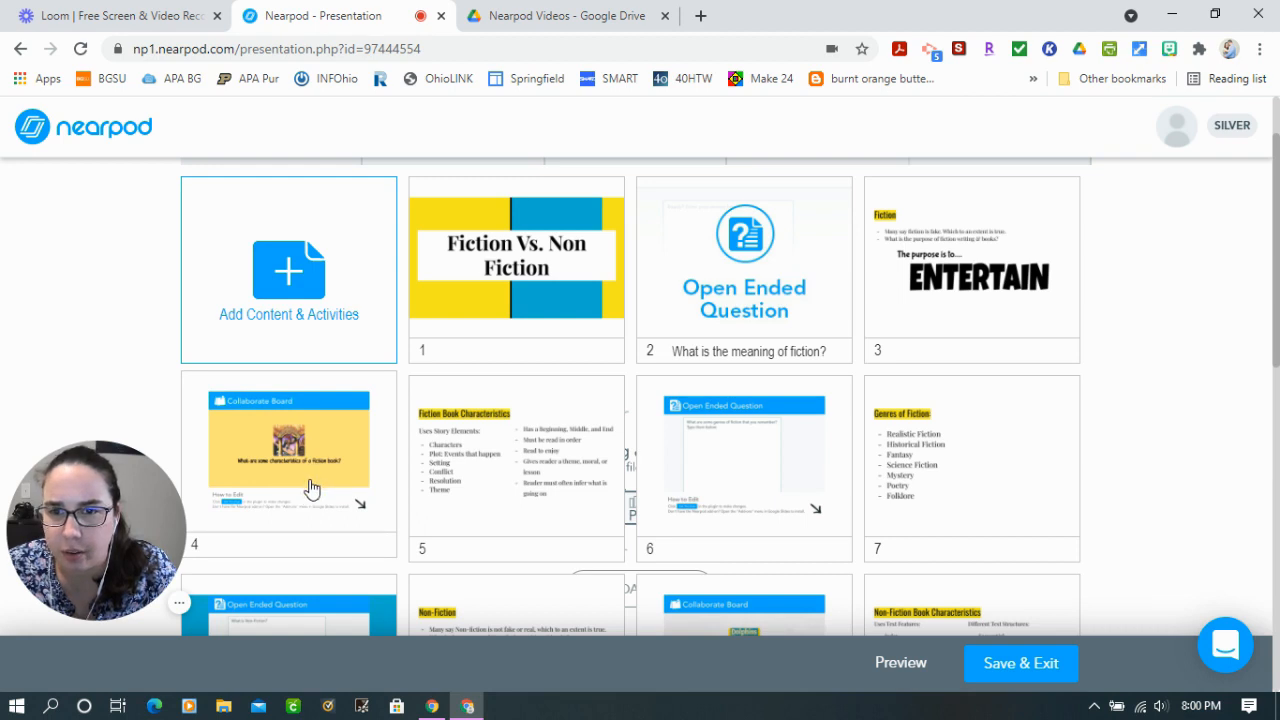
{"action": "scroll", "coordinate": [250, 418], "scroll_direction": "up", "scroll_amount": 2}
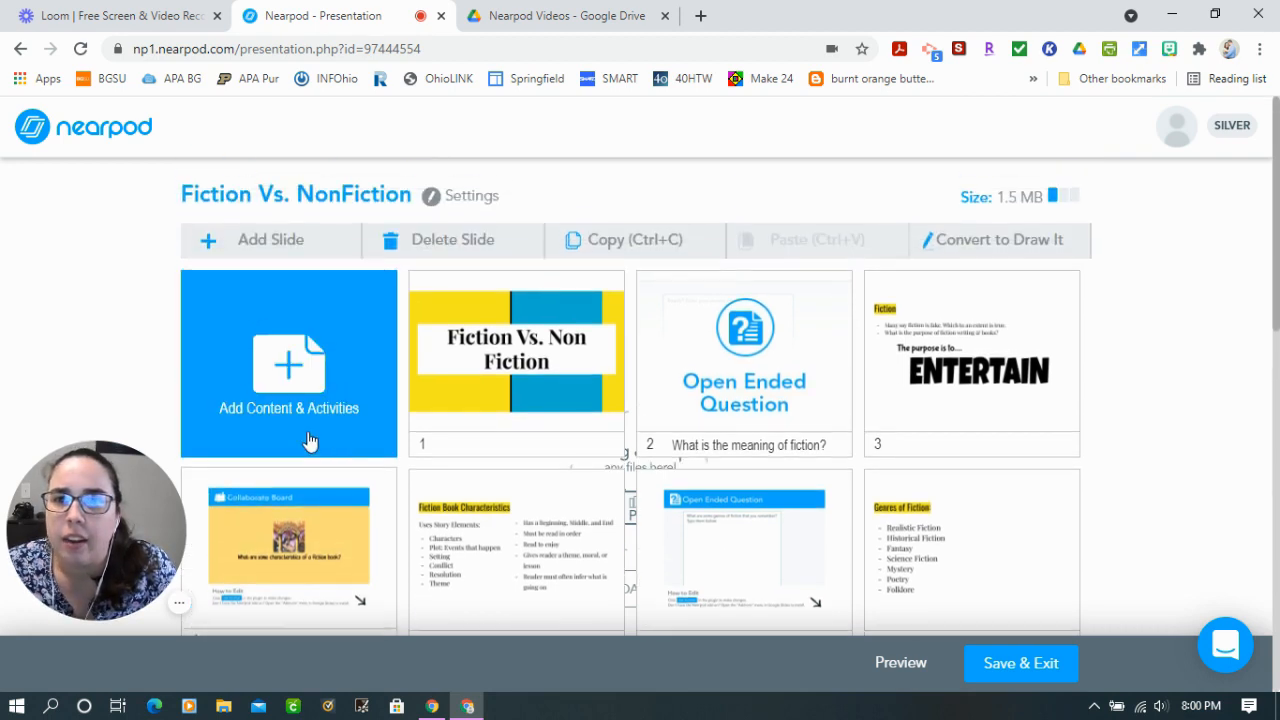
{"action": "left_click", "coordinate": [300, 240]}
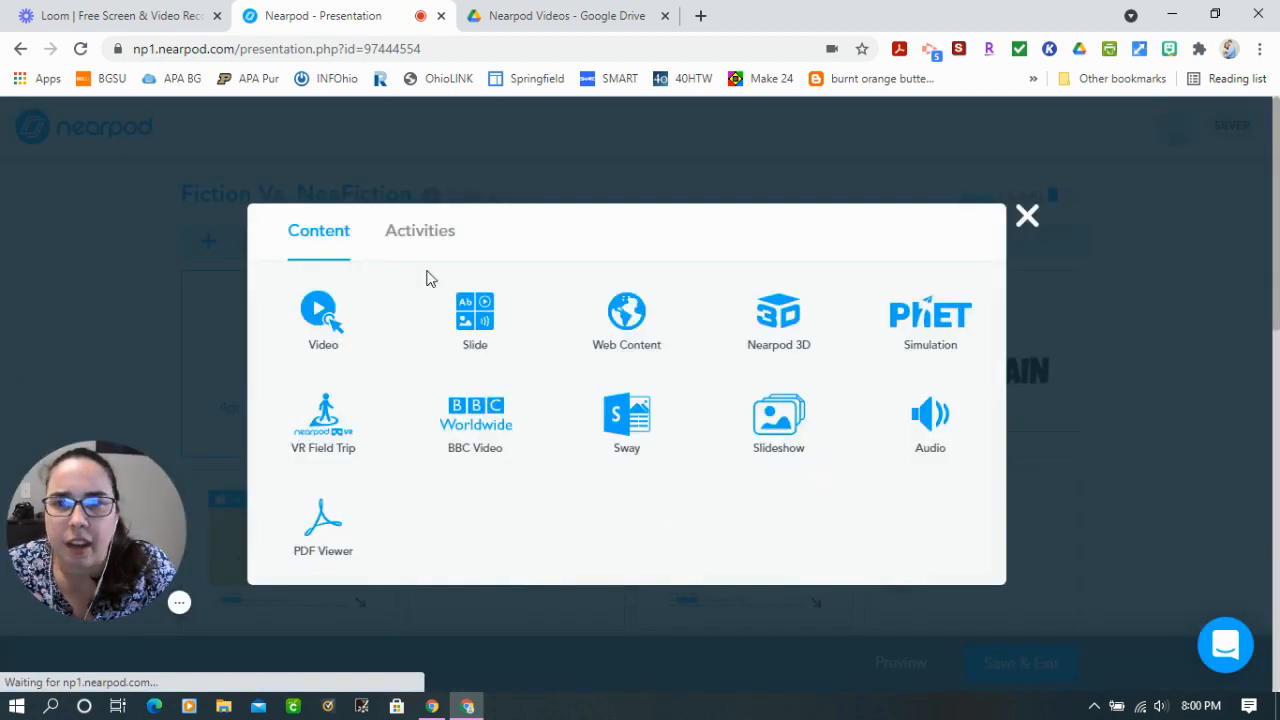
{"action": "left_click", "coordinate": [422, 242]}
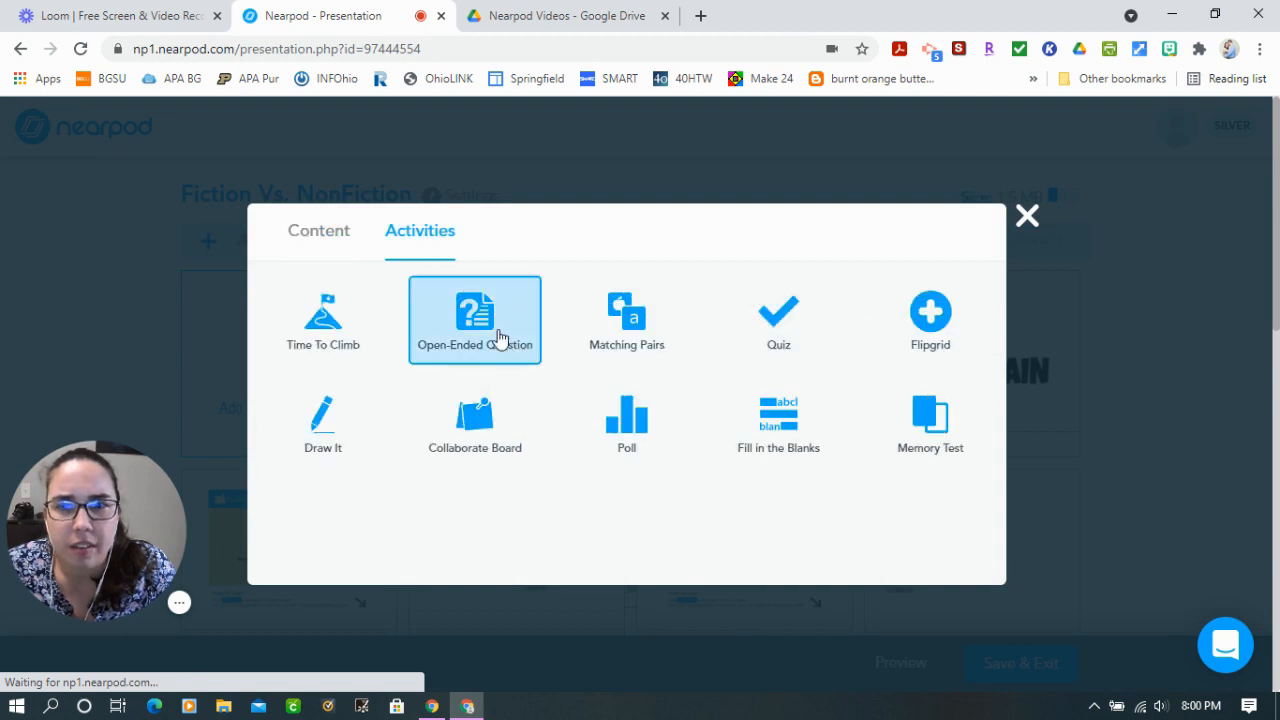
{"action": "left_click", "coordinate": [476, 418]}
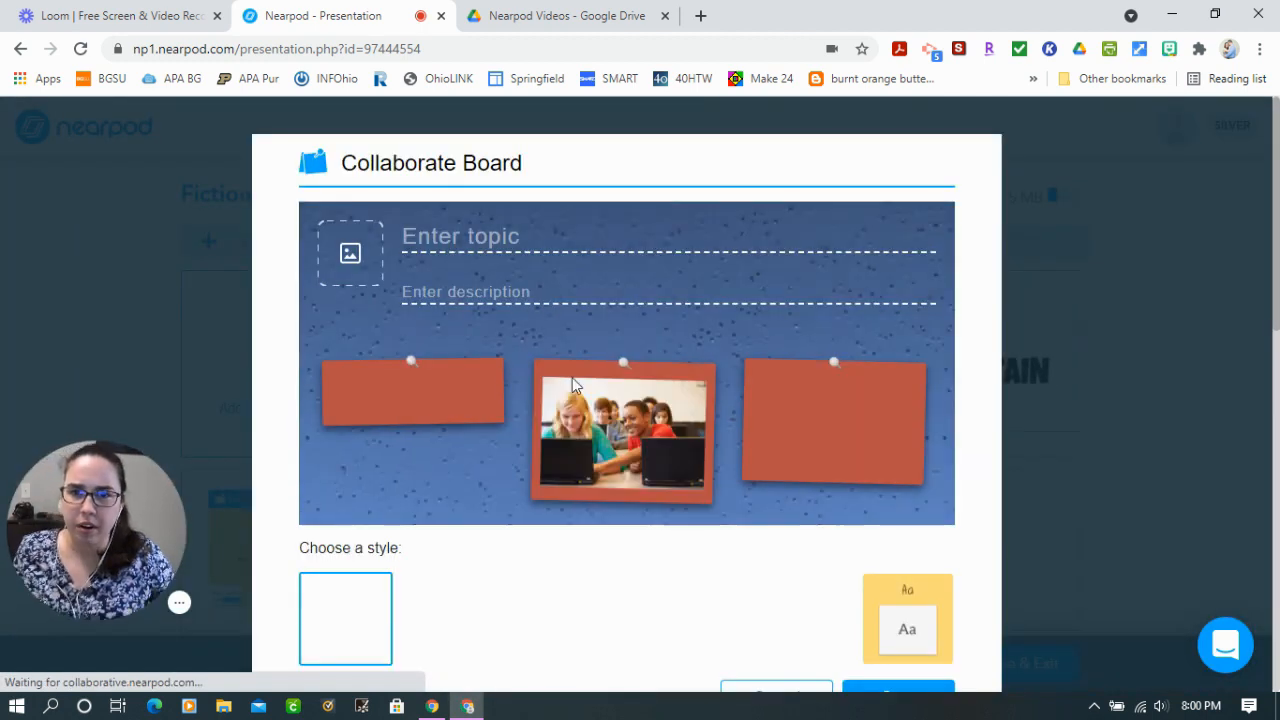
{"action": "left_click", "coordinate": [476, 228]}
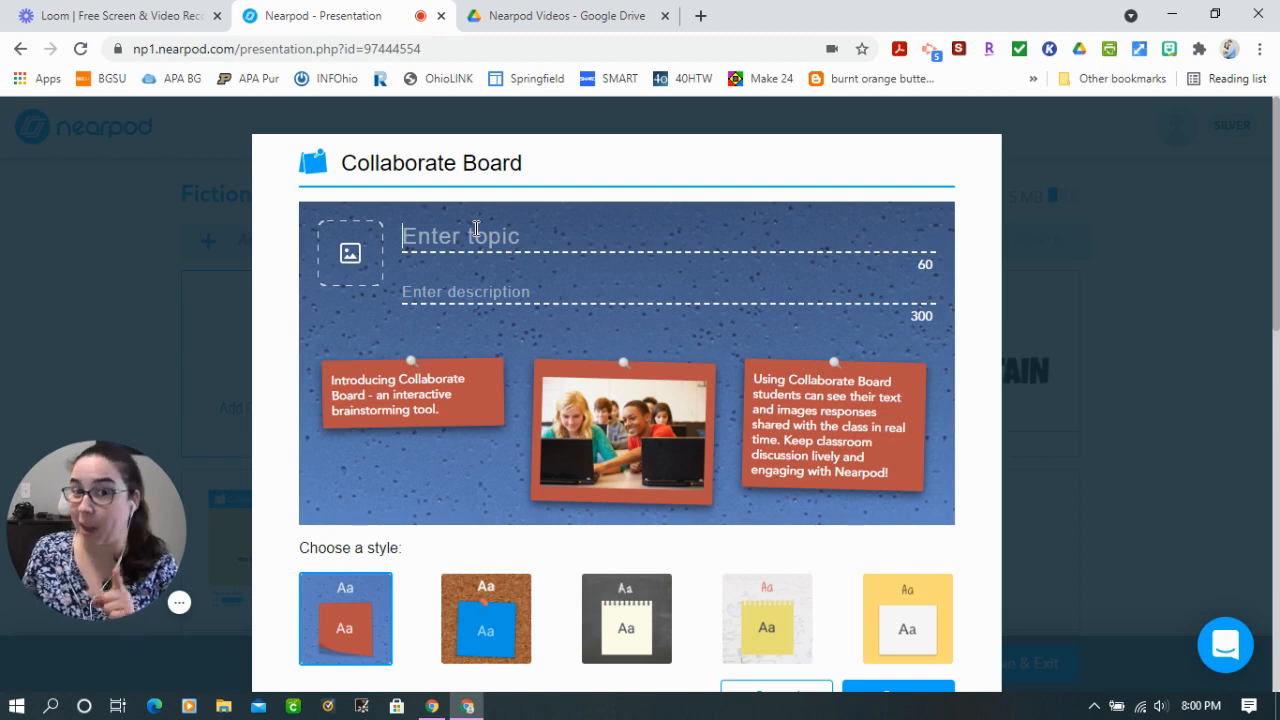
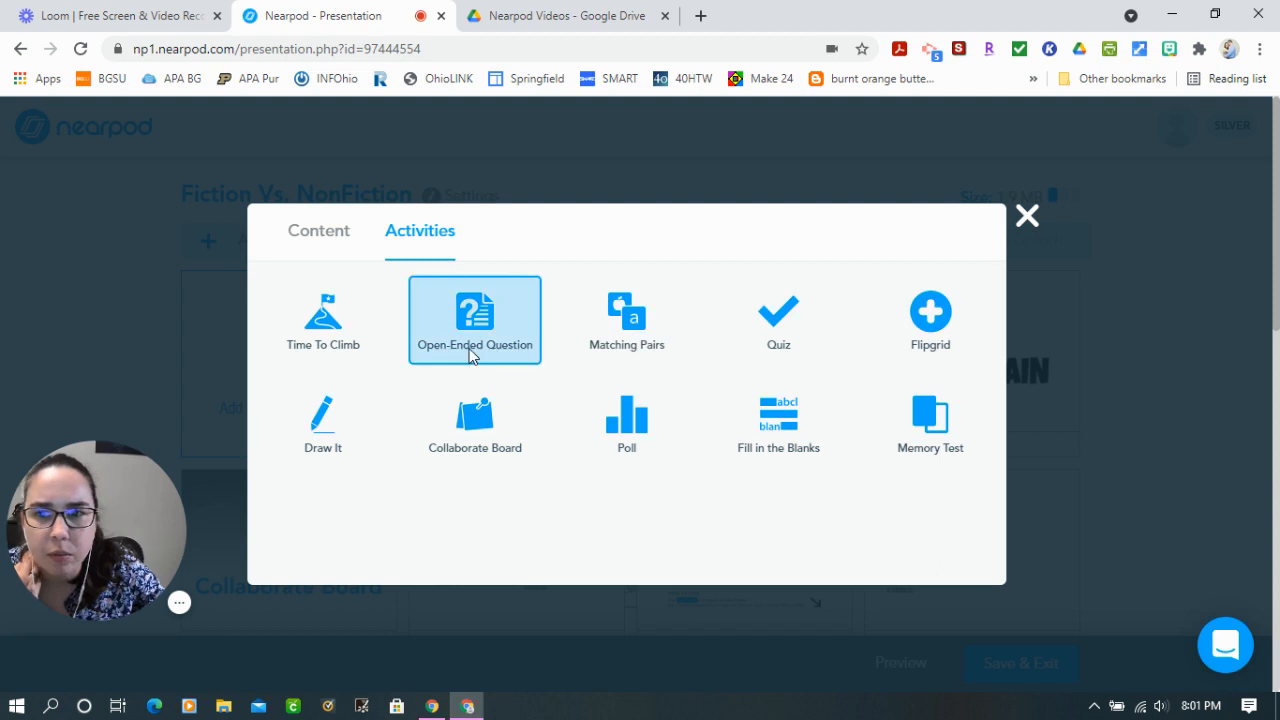
Step: Add an Open-Ended Question activity reading "Name as many Genre's of Fiction as you can." and save it
{"action": "left_click", "coordinate": [470, 346]}
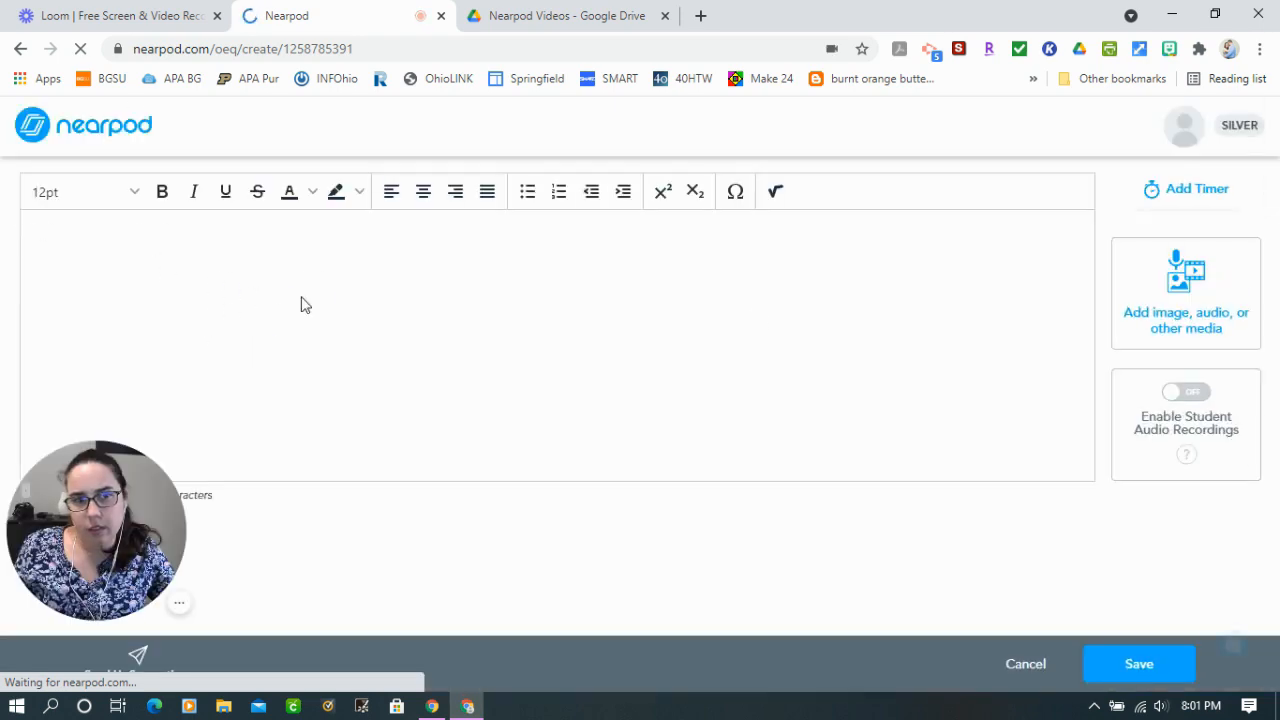
{"action": "type", "text": "Name"}
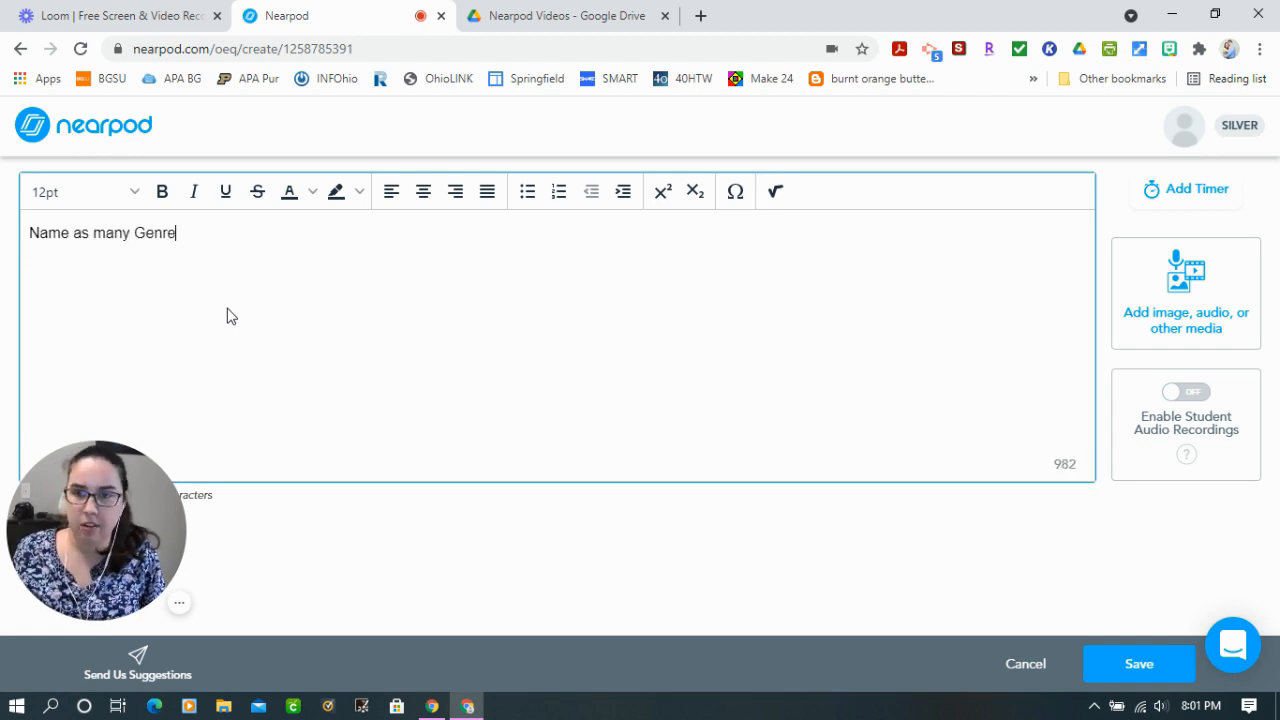
{"action": "type", "text": "as many Genre's of Fiction as you can."}
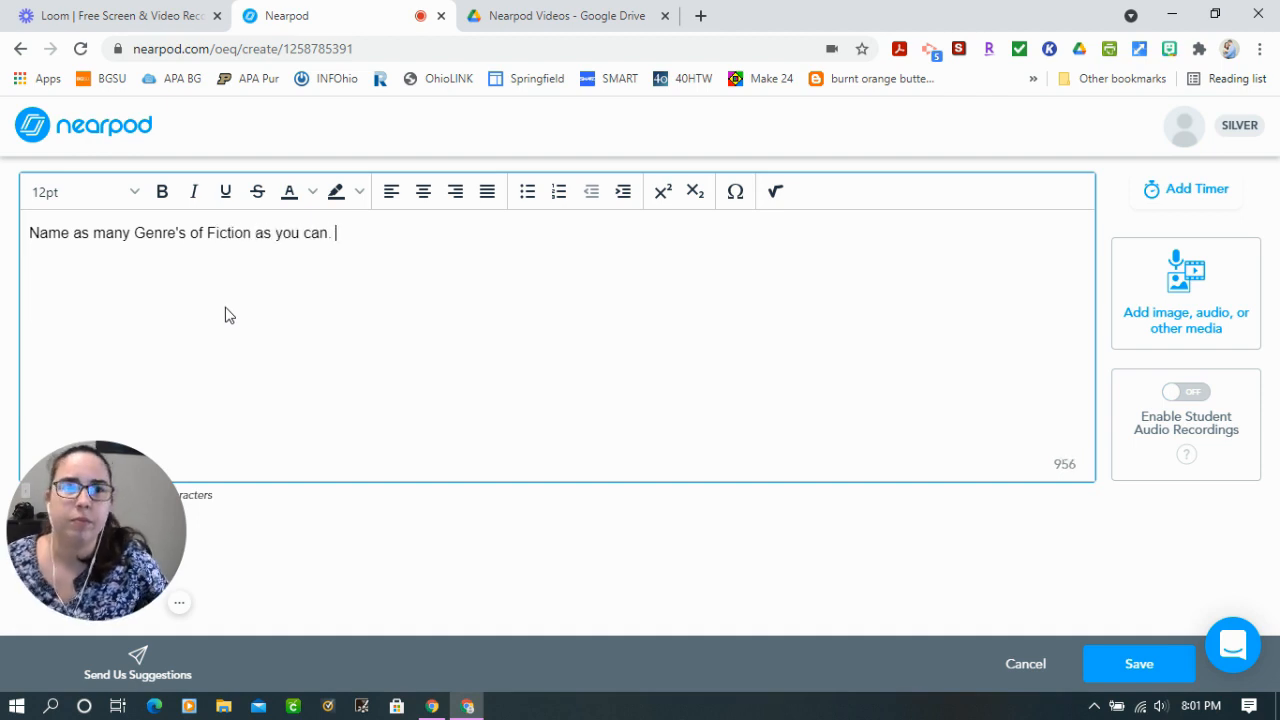
{"action": "left_click", "coordinate": [1139, 666]}
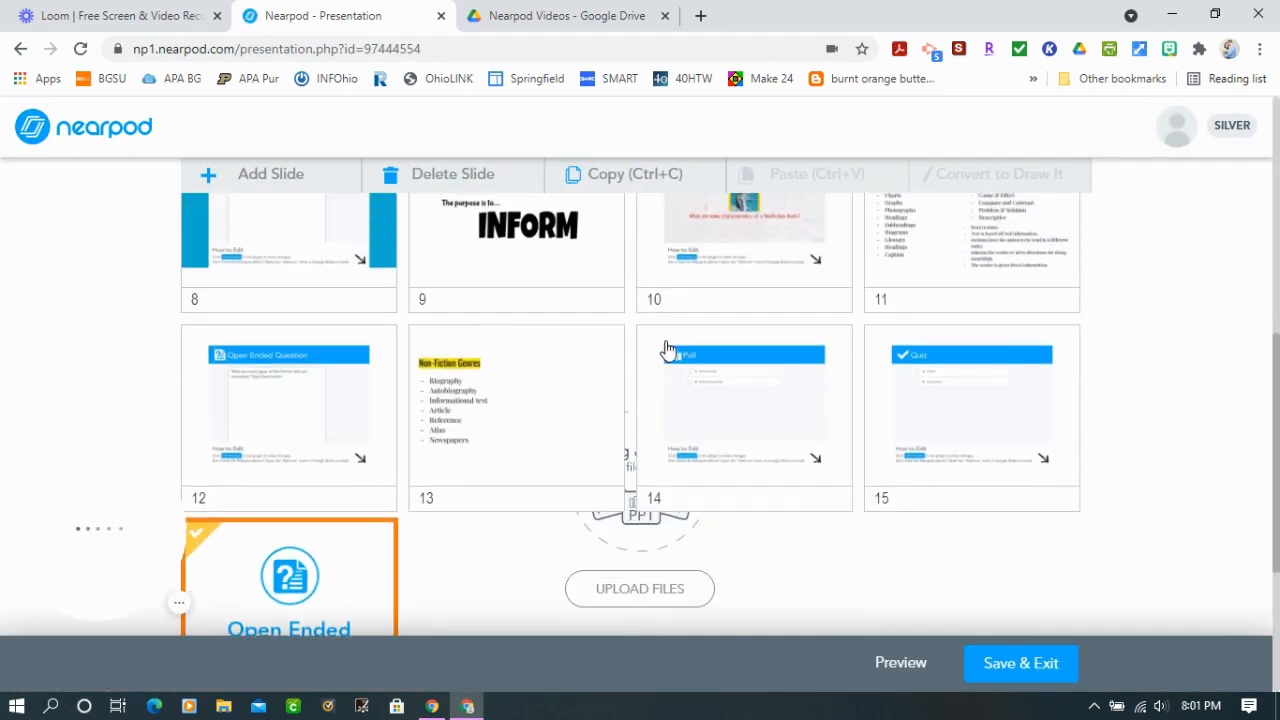
Step: Move the new genres question from the end of the lesson to directly after the Fiction Book Characteristics slide
{"action": "left_click_drag", "start_coordinate": [668, 350], "coordinate": [775, 430]}
{"action": "scroll", "coordinate": [677, 417], "scroll_direction": "up", "scroll_amount": 2}
{"action": "scroll", "coordinate": [880, 337], "scroll_direction": "up", "scroll_amount": 2}
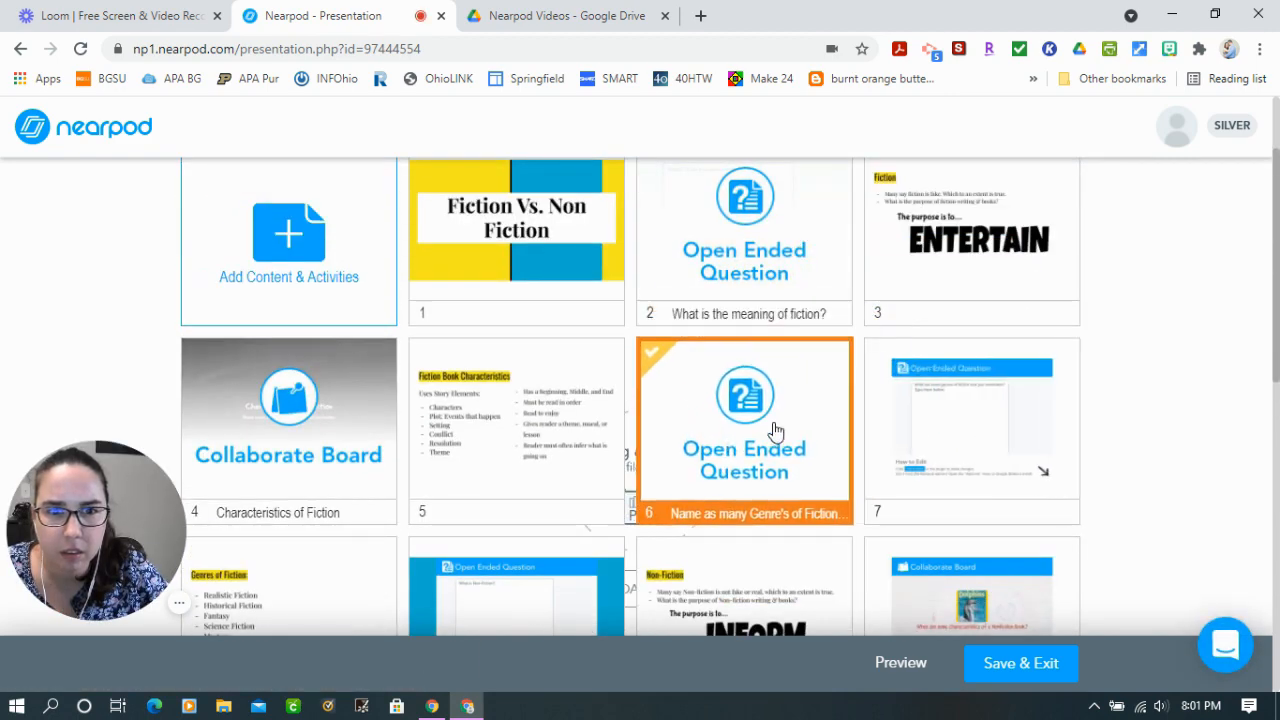
Step: Delete the imported Open Ended Question placeholder slide that follows the new fiction genres question
{"action": "scroll", "coordinate": [752, 443], "scroll_direction": "up", "scroll_amount": 2}
{"action": "scroll", "coordinate": [945, 470], "scroll_direction": "down", "scroll_amount": 2}
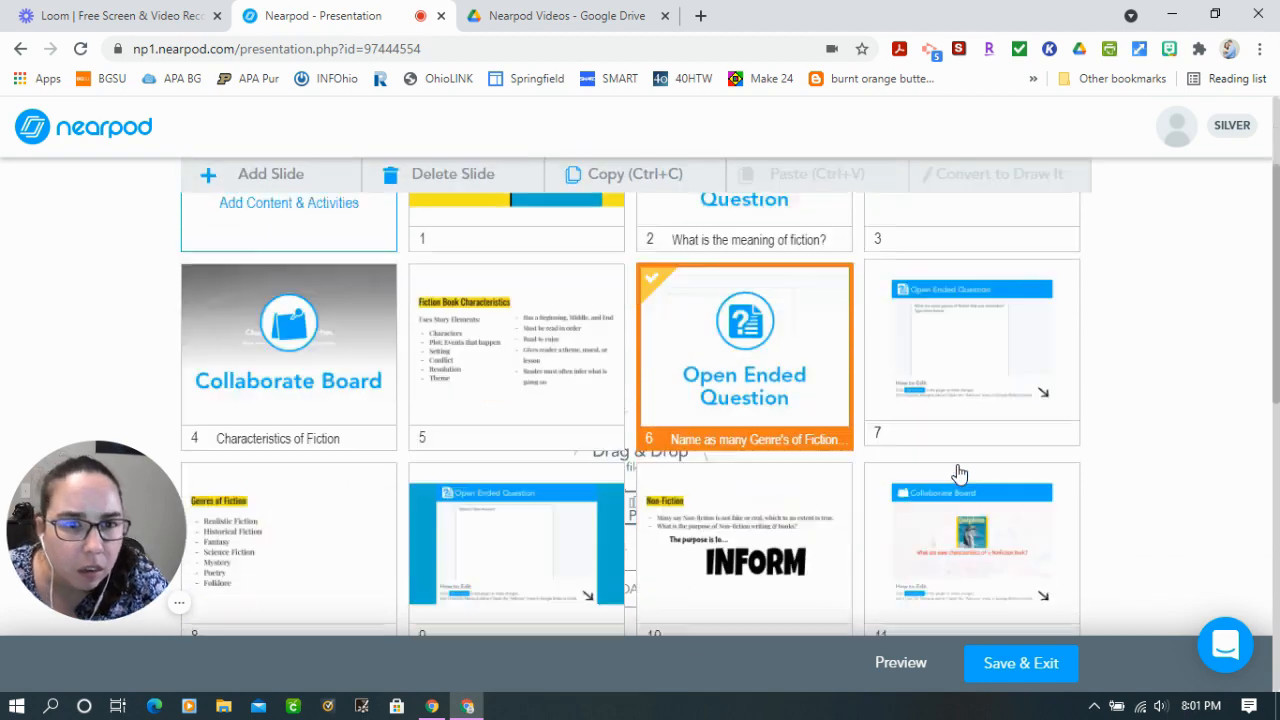
{"action": "left_click", "coordinate": [971, 337]}
{"action": "key", "text": "Delete"}
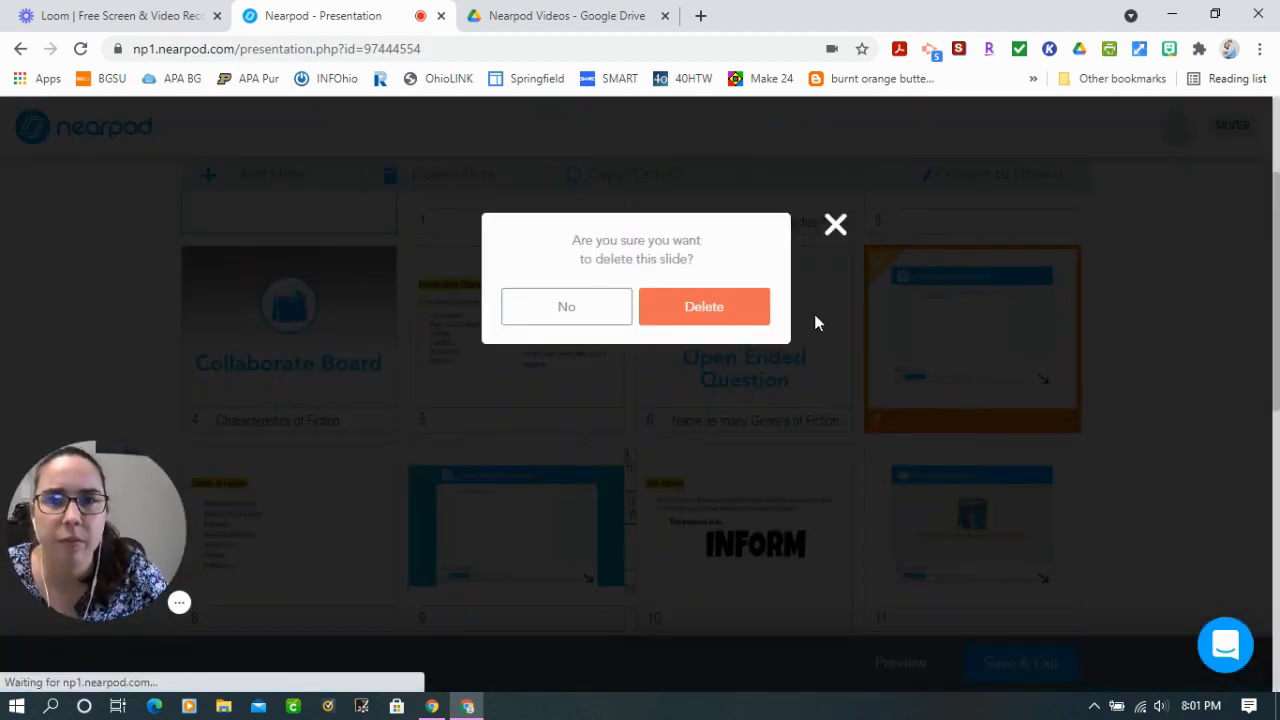
{"action": "left_click", "coordinate": [674, 327]}
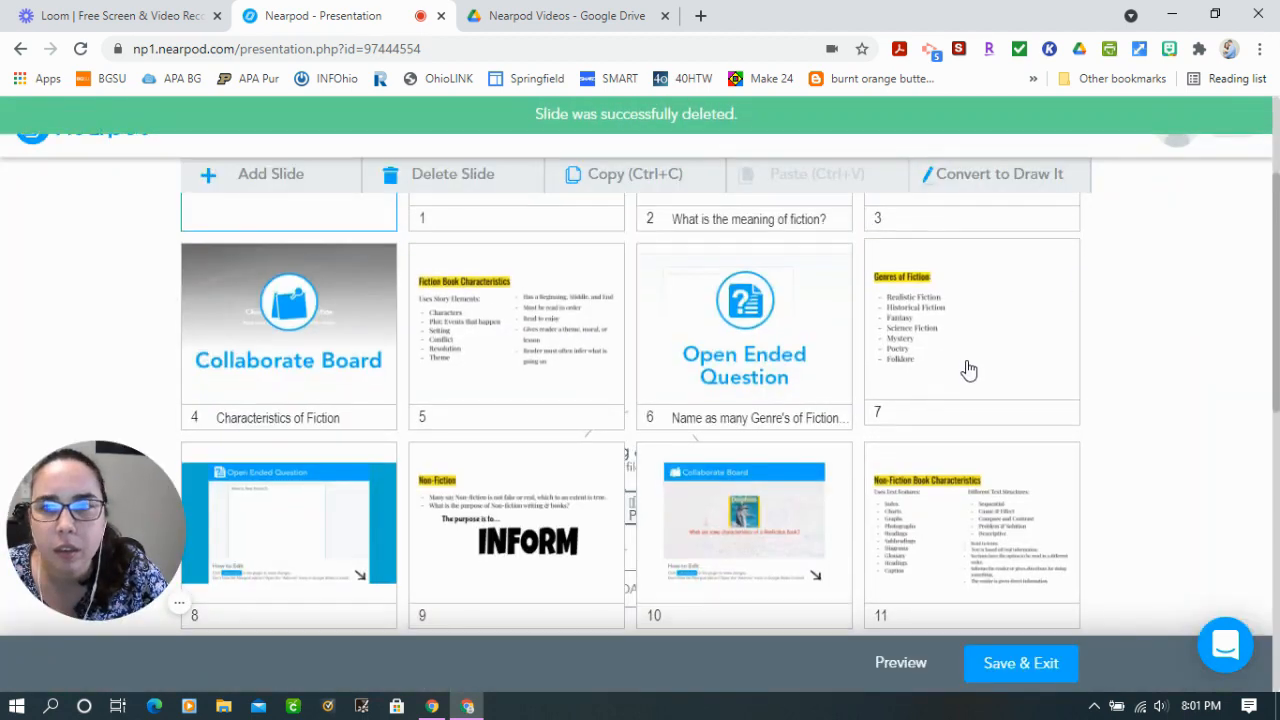
Step: Add an Open-Ended Question activity asking "What is non fiction? What is its purpose?" and save it
{"action": "scroll", "coordinate": [968, 370], "scroll_direction": "down", "scroll_amount": 1}
{"action": "scroll", "coordinate": [309, 457], "scroll_direction": "up", "scroll_amount": 3}
{"action": "scroll", "coordinate": [821, 569], "scroll_direction": "down", "scroll_amount": 2}
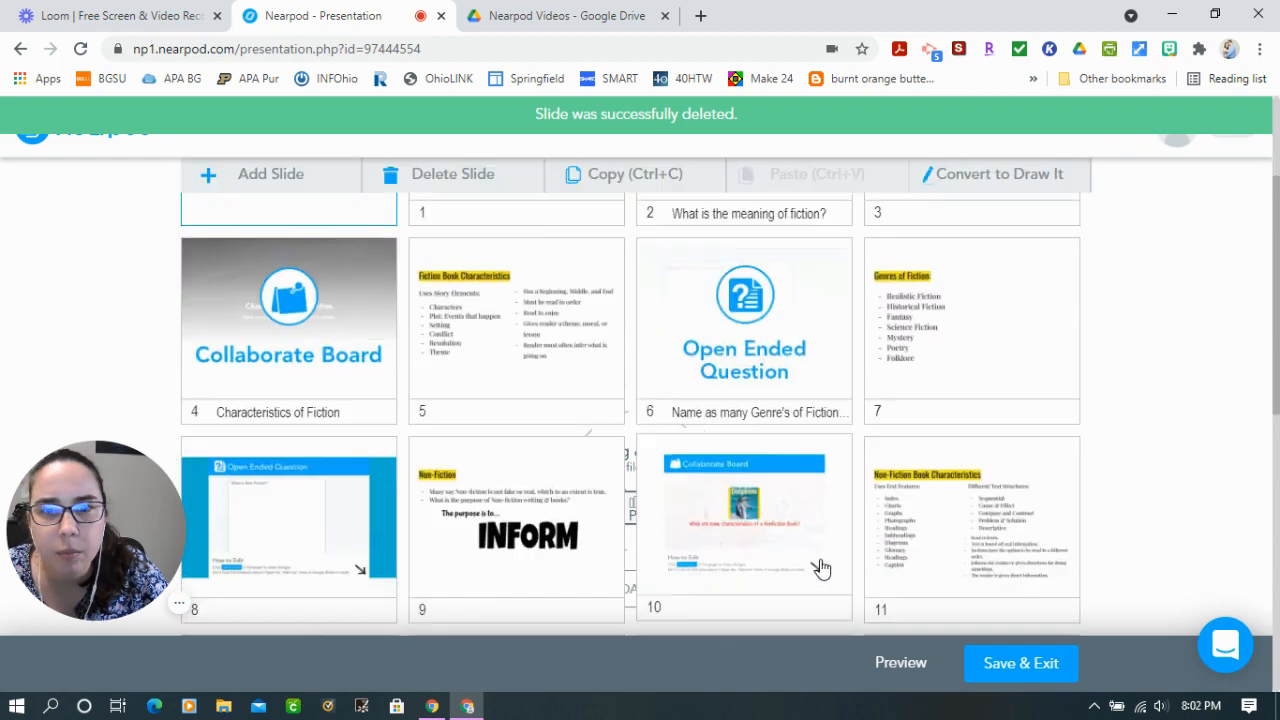
{"action": "scroll", "coordinate": [821, 569], "scroll_direction": "down", "scroll_amount": 1}
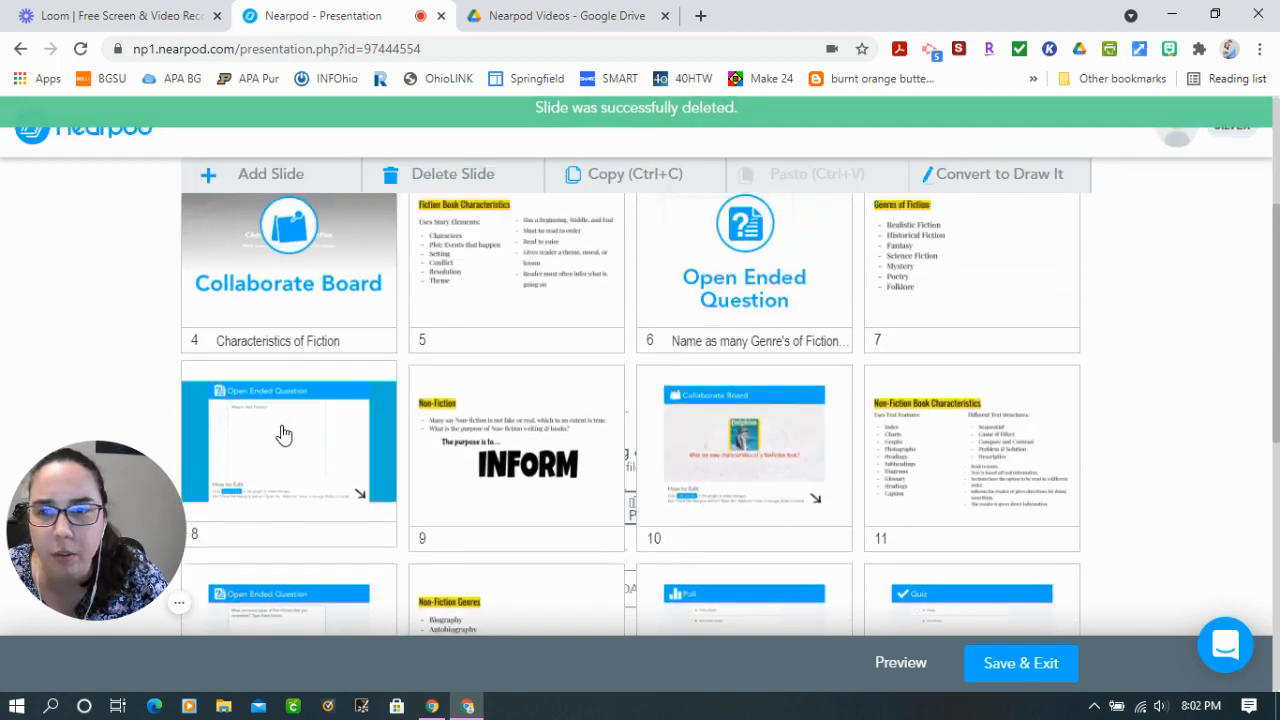
{"action": "scroll", "coordinate": [283, 433], "scroll_direction": "up", "scroll_amount": 3}
{"action": "left_click", "coordinate": [278, 238]}
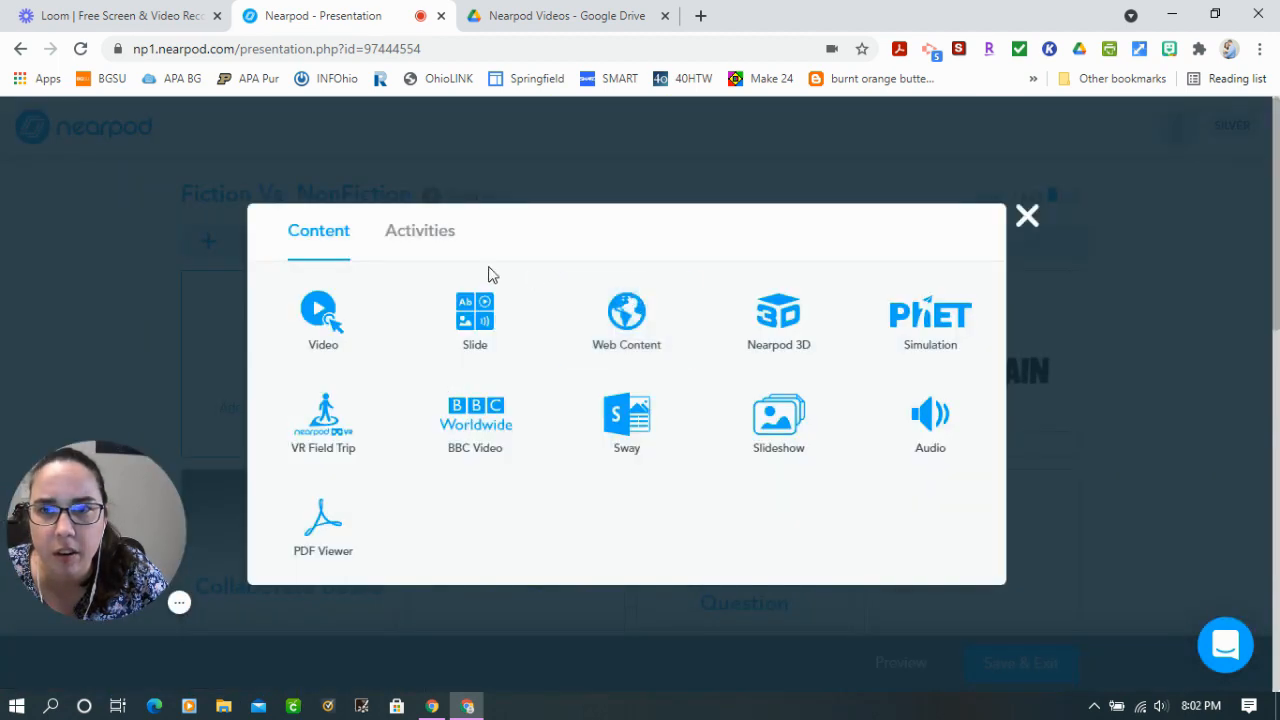
{"action": "left_click", "coordinate": [441, 242]}
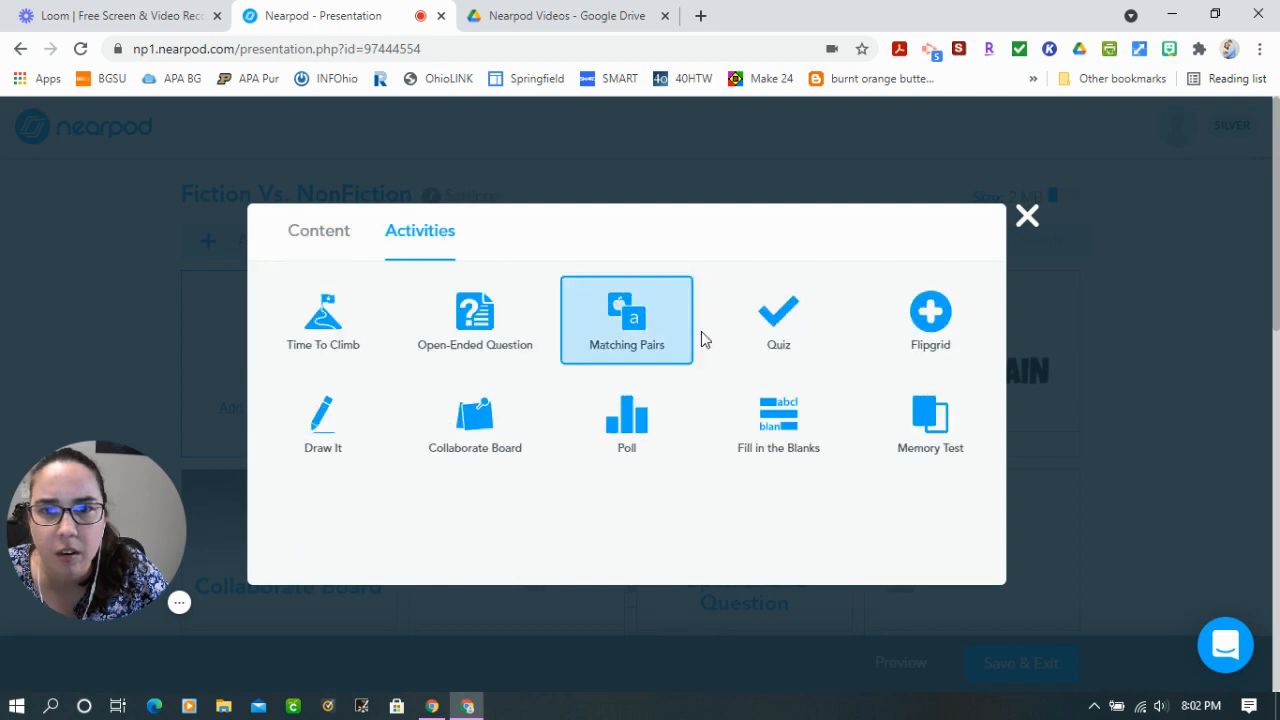
{"action": "left_click", "coordinate": [472, 350]}
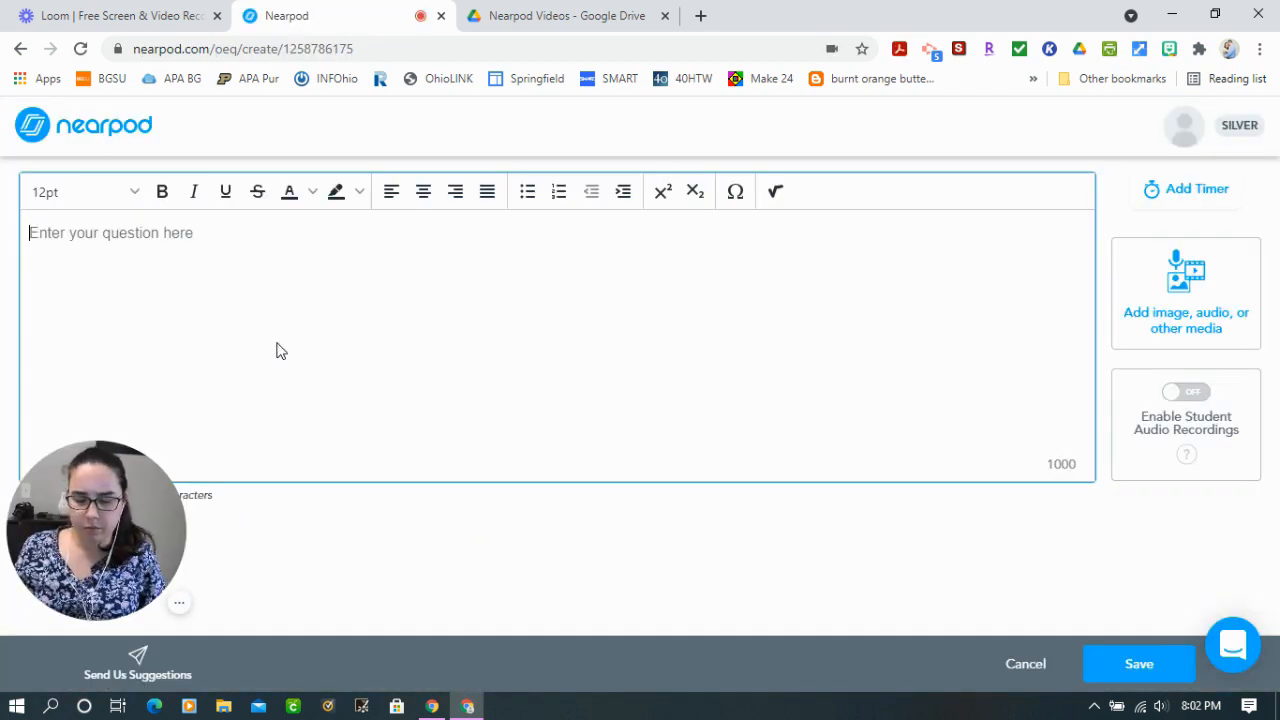
{"action": "type", "text": "What is"}
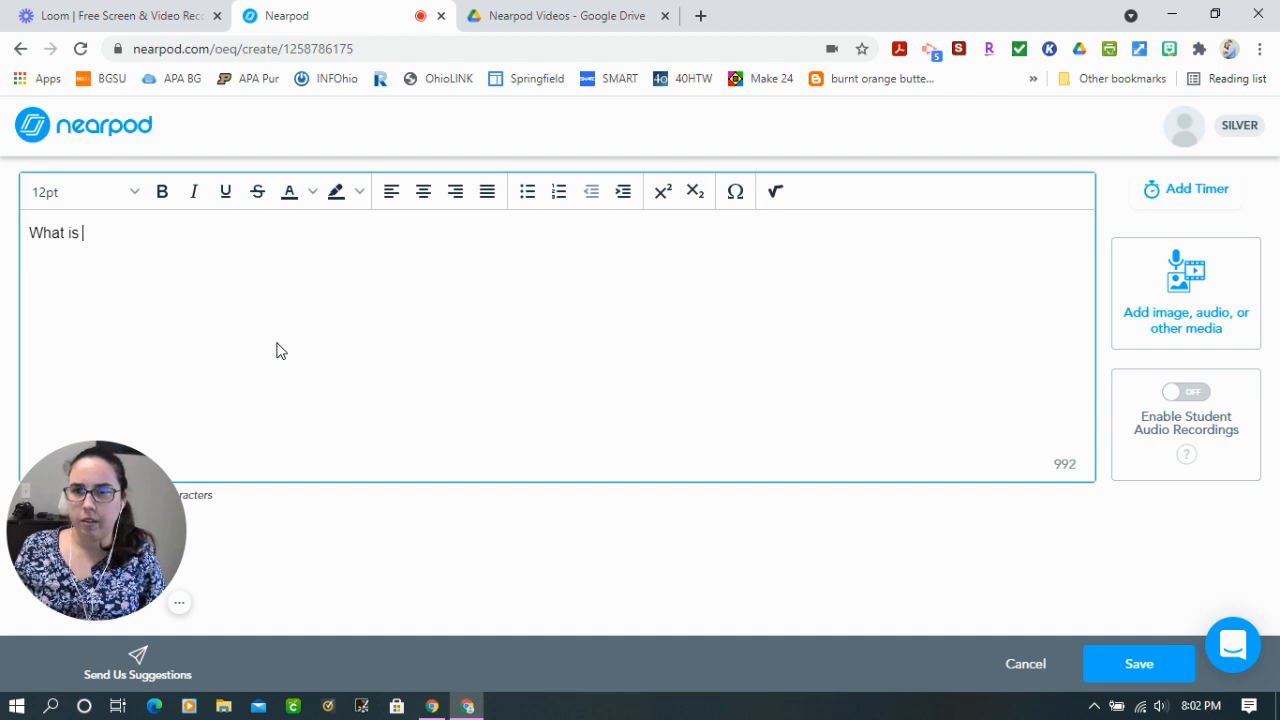
{"action": "type", "text": " non fiction?"}
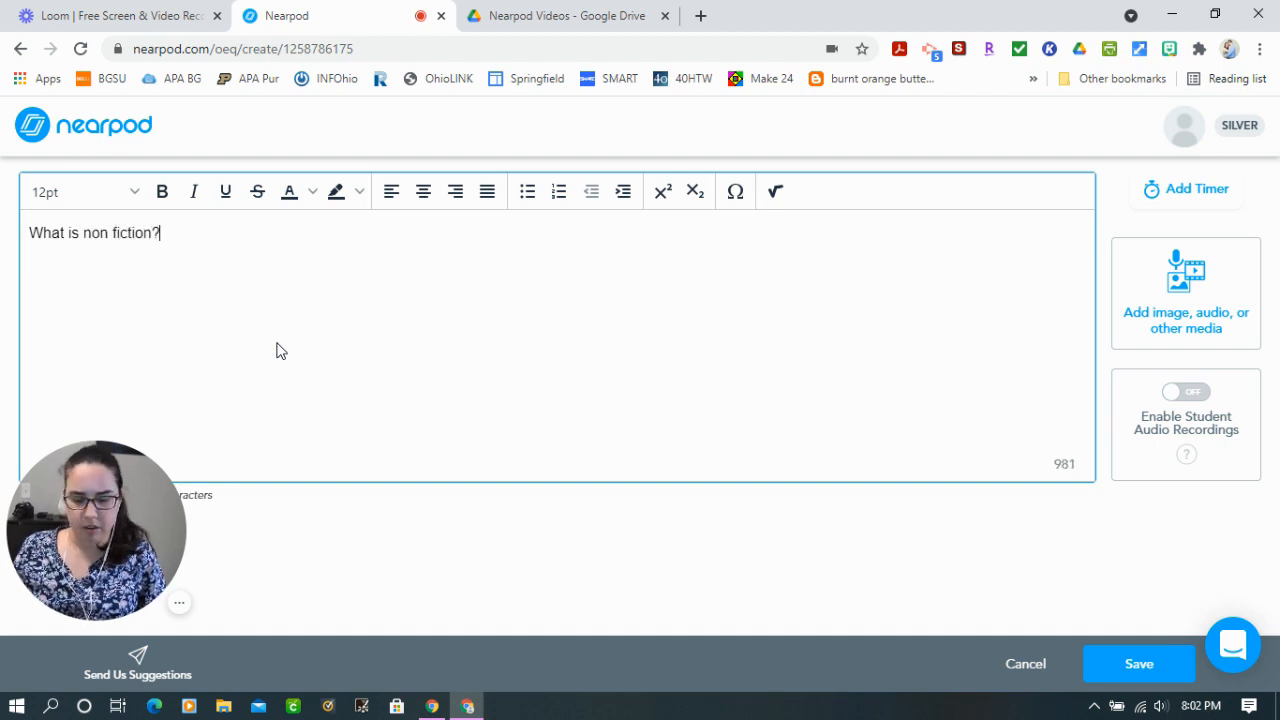
{"action": "type", "text": " What is its purpose?"}
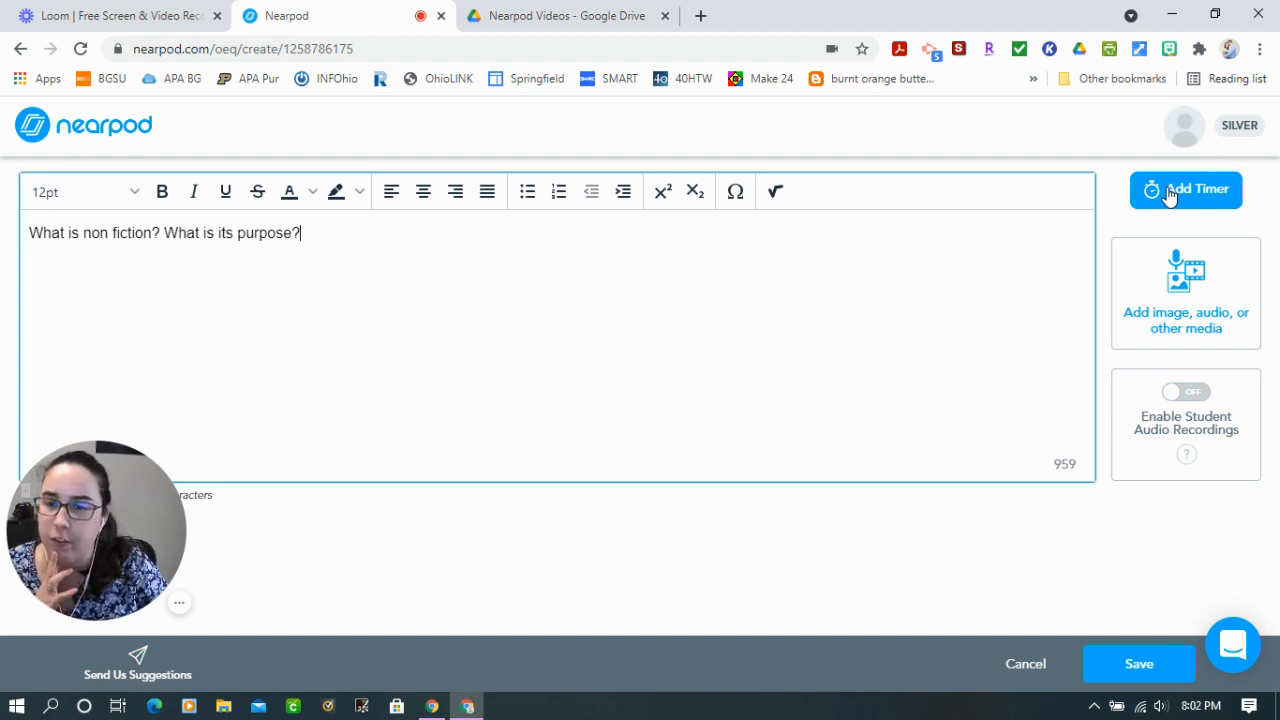
{"action": "left_click", "coordinate": [1138, 668]}
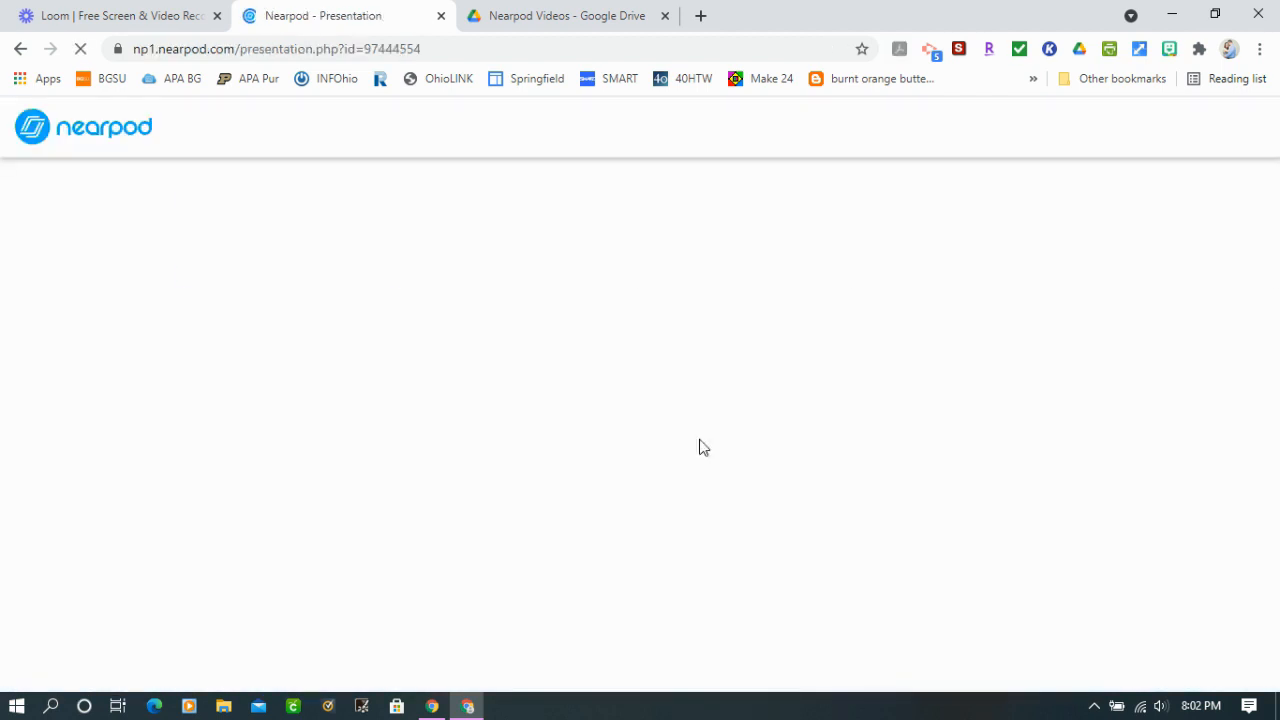
Step: Move the new non fiction question from the end of the lesson to directly after the Genres of Fiction slide
{"action": "scroll", "coordinate": [502, 414], "scroll_direction": "down", "scroll_amount": 2}
{"action": "scroll", "coordinate": [502, 414], "scroll_direction": "down", "scroll_amount": 4}
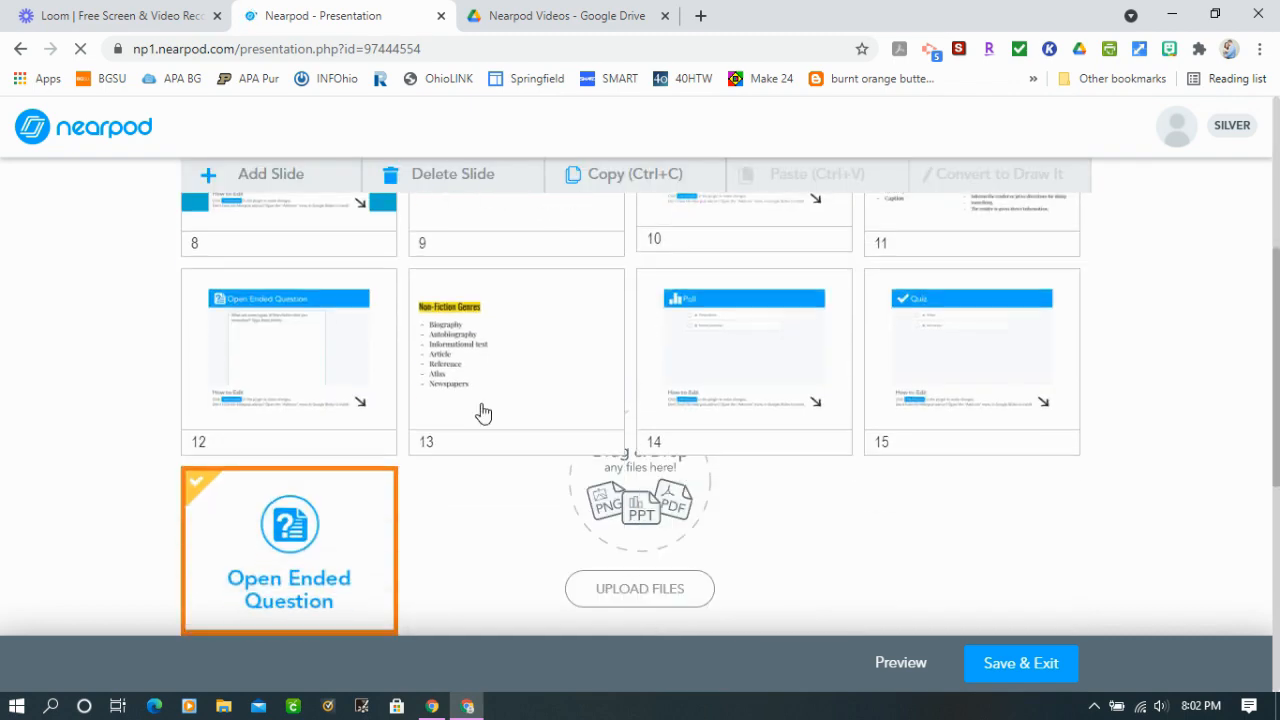
{"action": "scroll", "coordinate": [560, 402], "scroll_direction": "up", "scroll_amount": 1}
{"action": "mouse_move", "coordinate": [548, 414]}
{"action": "left_mouse_down"}
{"action": "mouse_move", "coordinate": [691, 329]}
{"action": "mouse_move", "coordinate": [405, 380]}
{"action": "mouse_move", "coordinate": [334, 366]}
{"action": "left_mouse_up"}
{"action": "scroll", "coordinate": [691, 331], "scroll_direction": "up", "scroll_amount": 1}
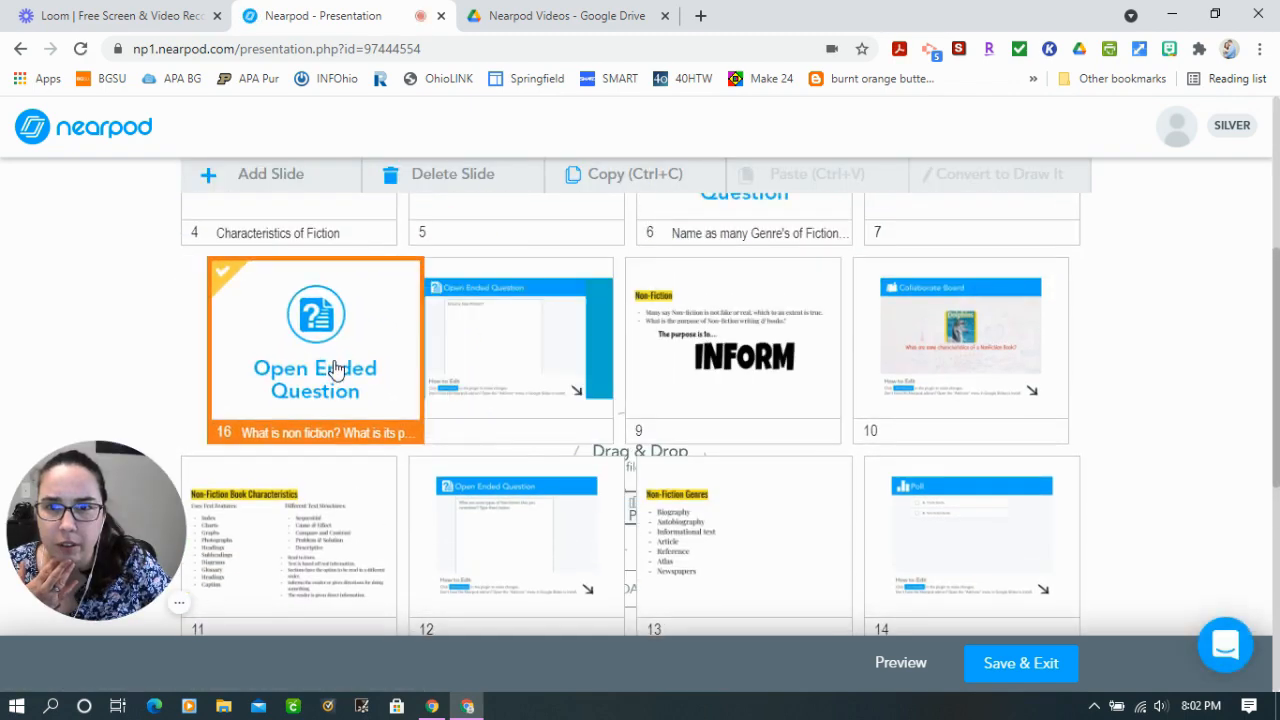
Step: Delete the imported Open Ended Question placeholder slide between the new non fiction question and the Non-Fiction slide
{"action": "left_click", "coordinate": [525, 350]}
{"action": "key", "text": "Delete"}
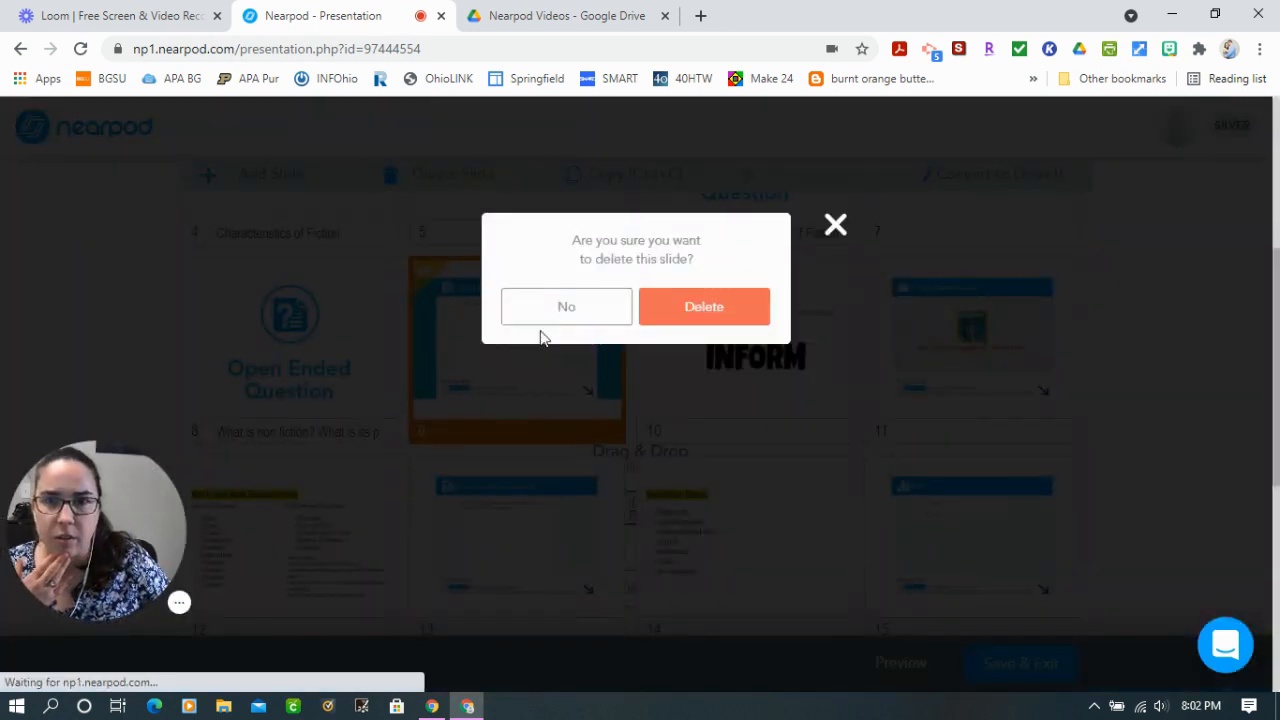
{"action": "left_click", "coordinate": [737, 307]}
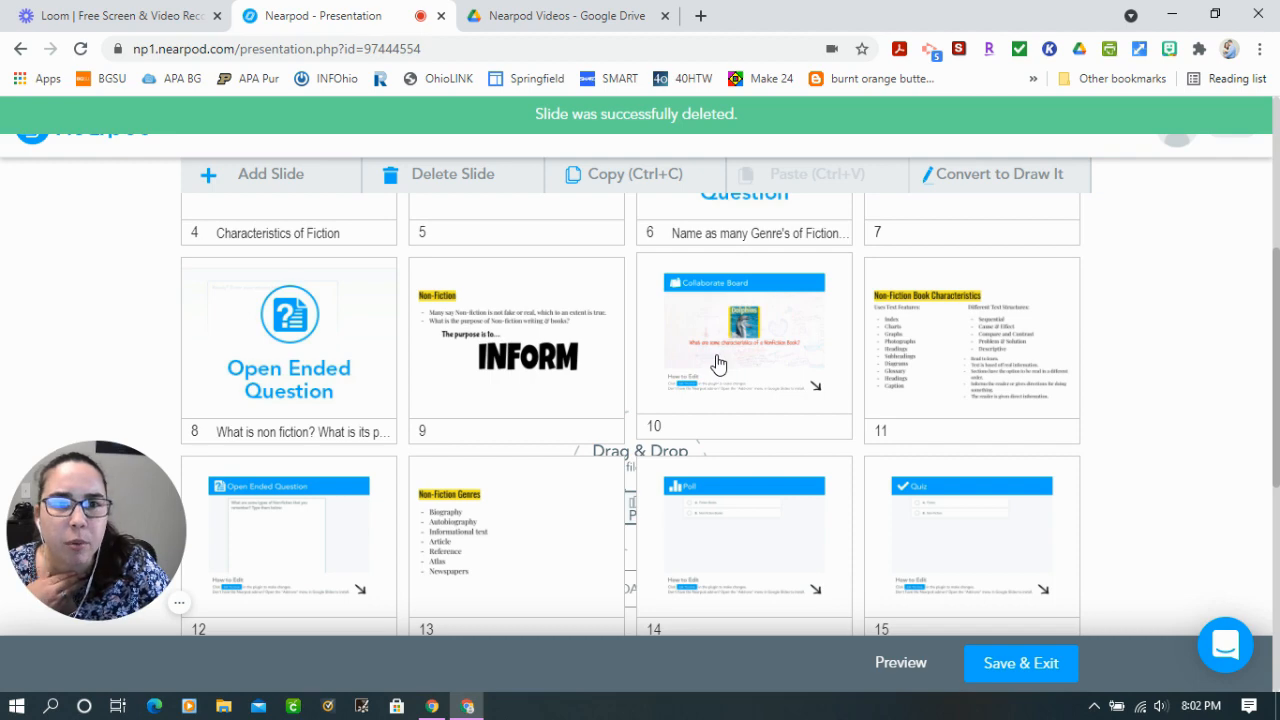
Step: Delete the imported Collaborate Board placeholder slide about nonfiction book characteristics, which follows the Non-Fiction slide
{"action": "scroll", "coordinate": [943, 349], "scroll_direction": "up", "scroll_amount": 2}
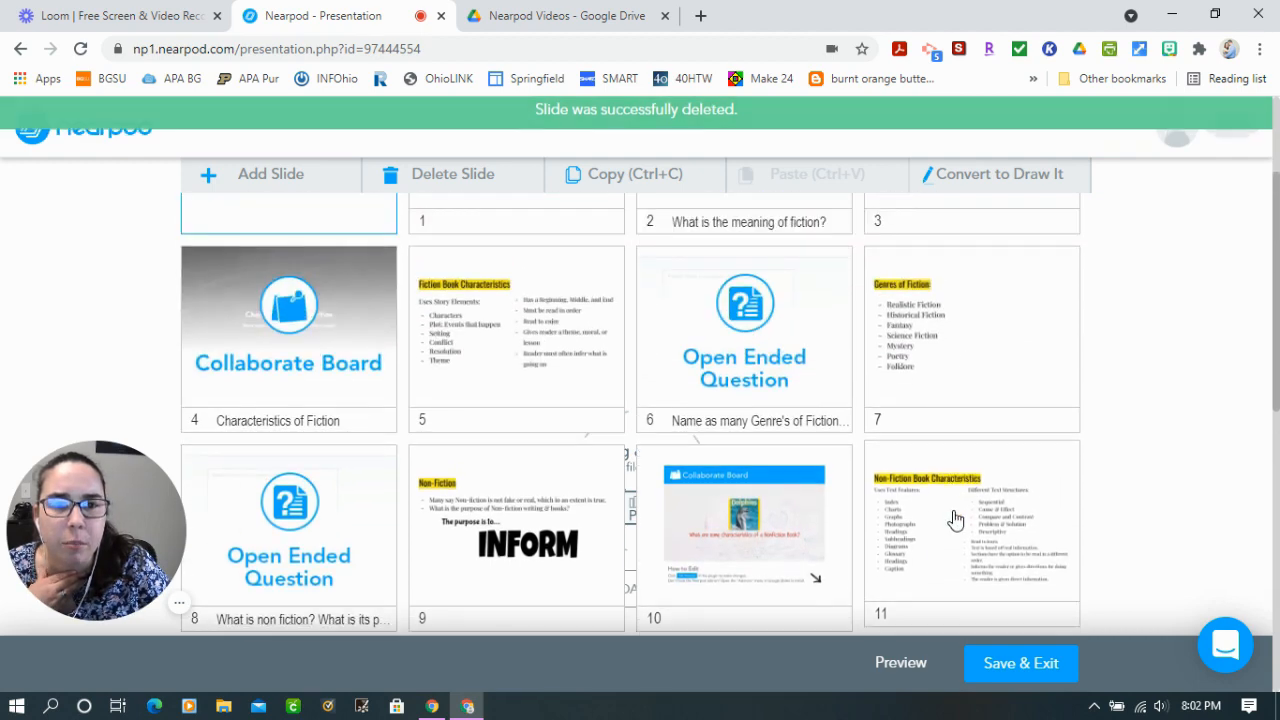
{"action": "scroll", "coordinate": [955, 519], "scroll_direction": "up", "scroll_amount": 2}
{"action": "scroll", "coordinate": [677, 434], "scroll_direction": "down", "scroll_amount": 4}
{"action": "left_click", "coordinate": [704, 474]}
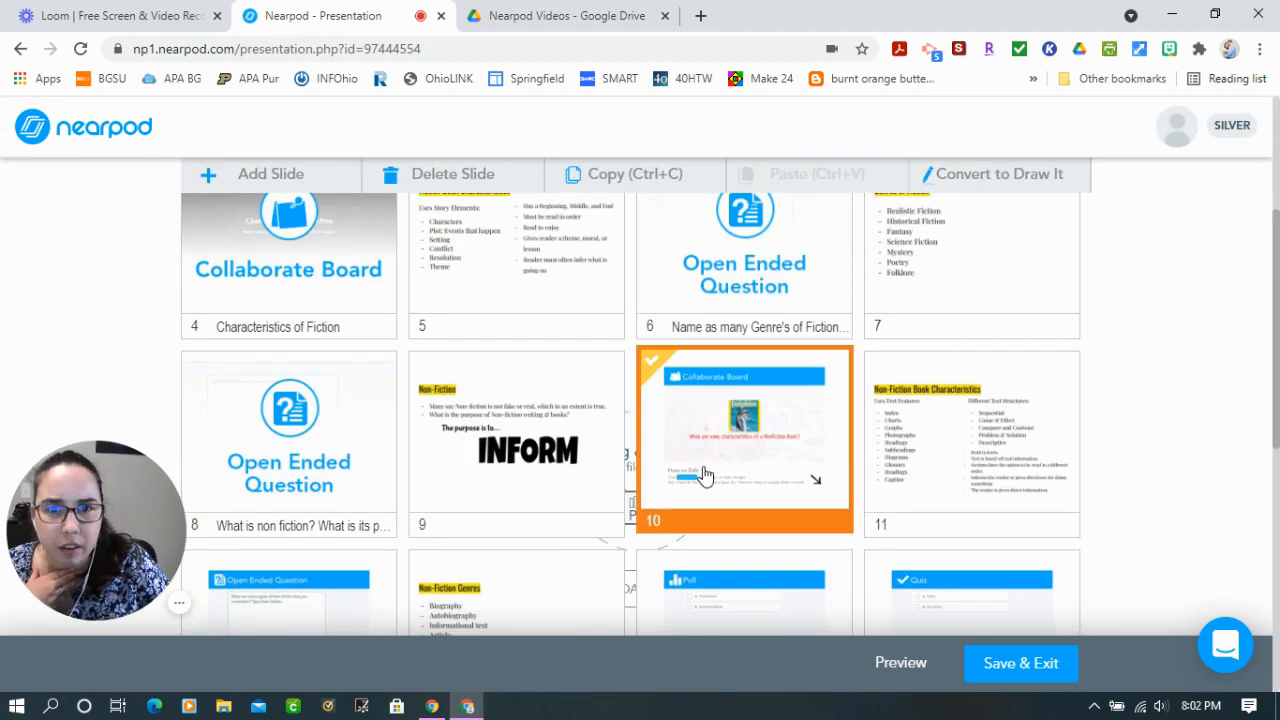
{"action": "key", "text": "Delete"}
{"action": "left_click", "coordinate": [748, 298]}
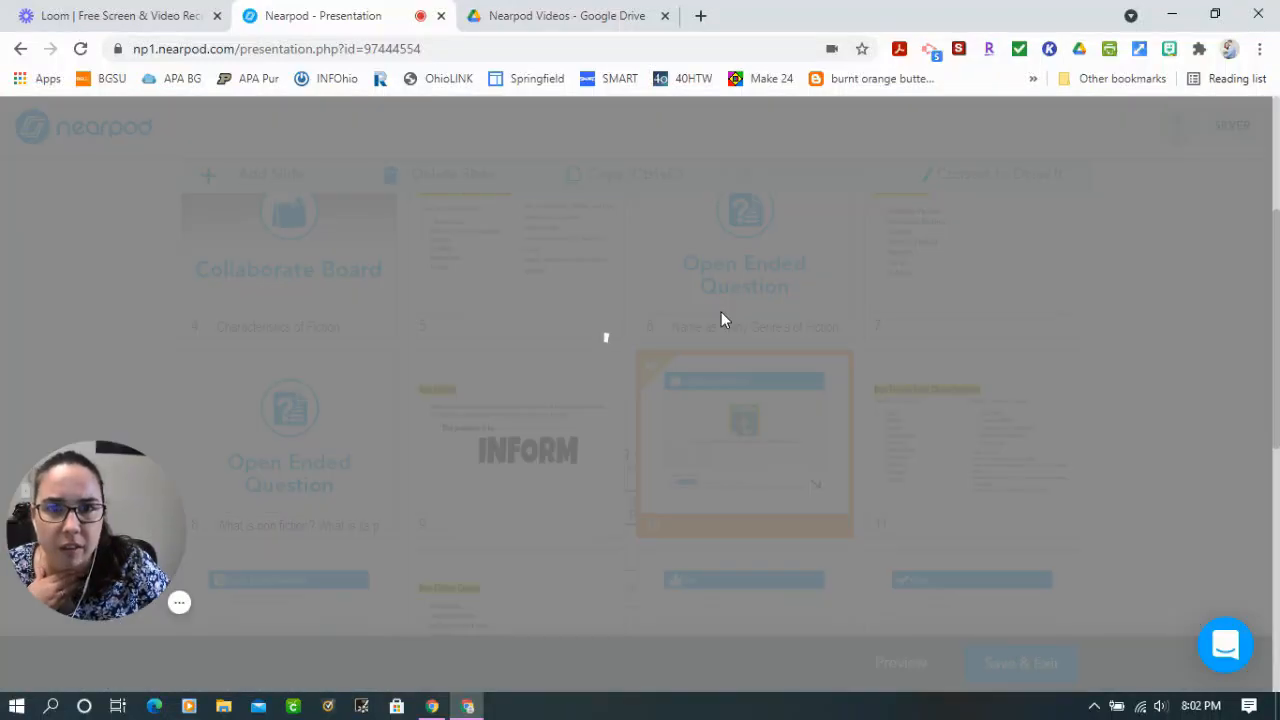
Step: Add an Open-Ended Question activity reading "Name as many characteristics of Non fiction books that you can." and save it
{"action": "scroll", "coordinate": [571, 400], "scroll_direction": "up", "scroll_amount": 4}
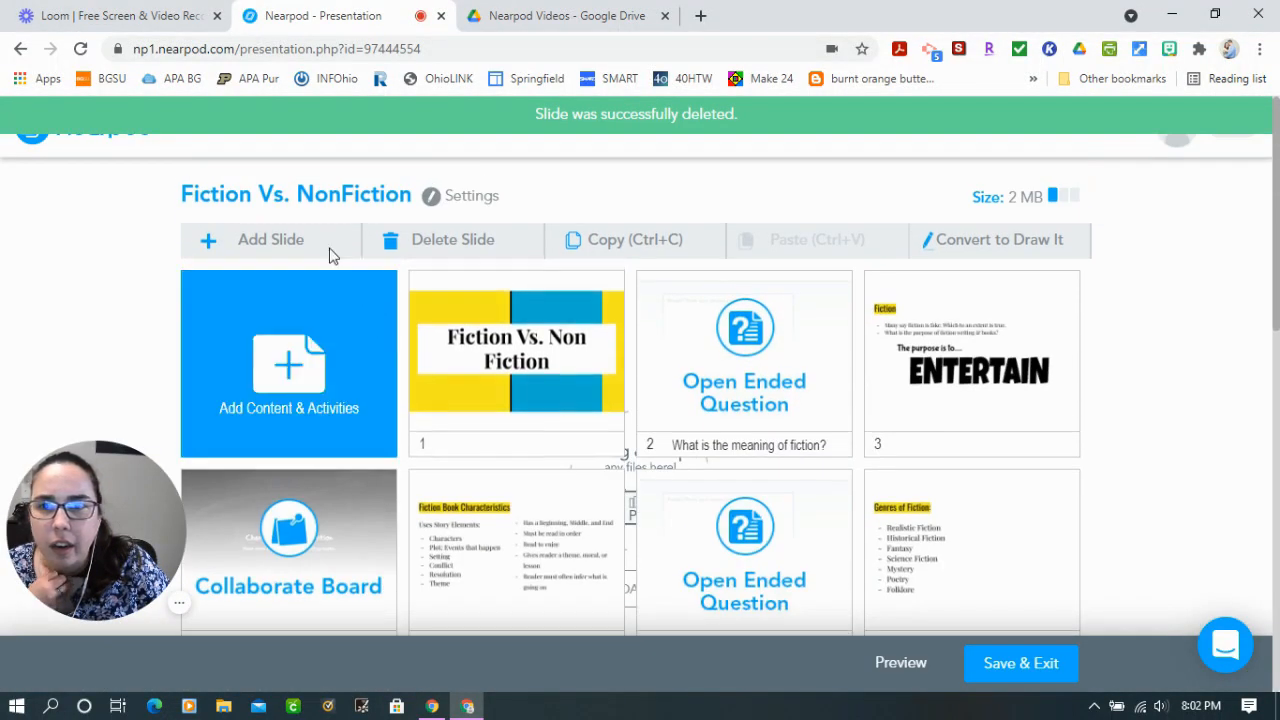
{"action": "left_click", "coordinate": [270, 248]}
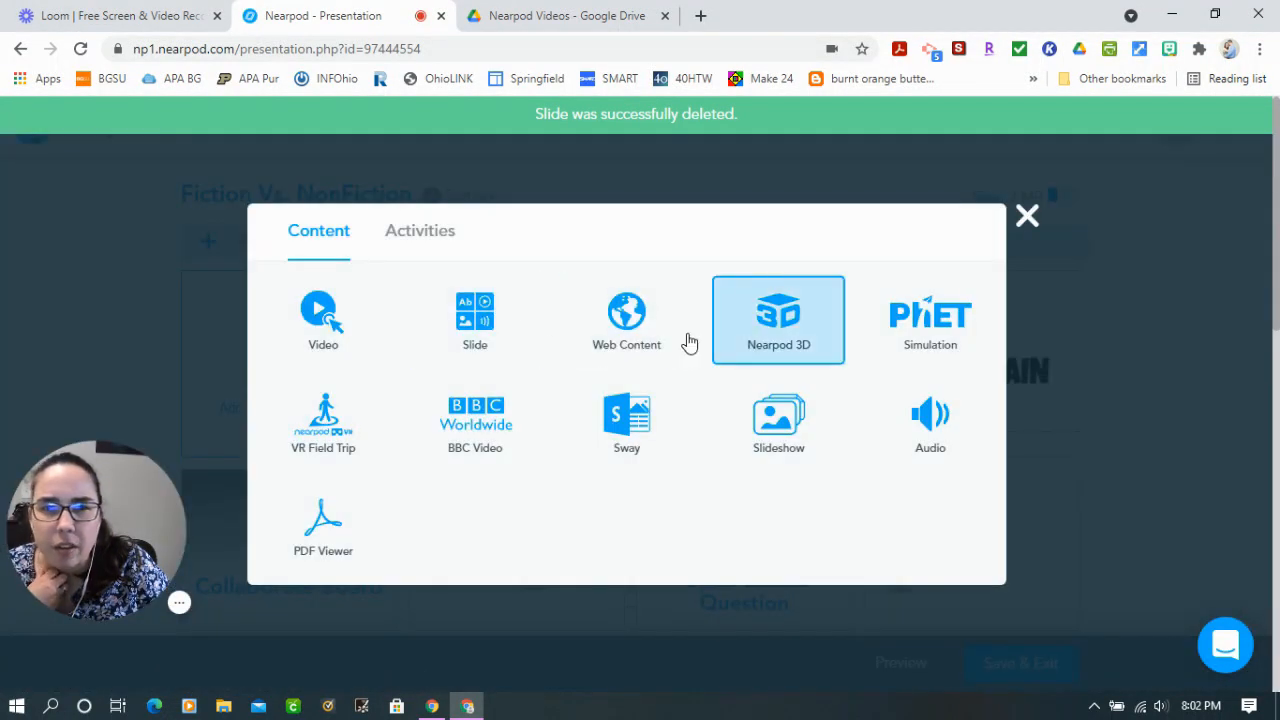
{"action": "left_click", "coordinate": [434, 237]}
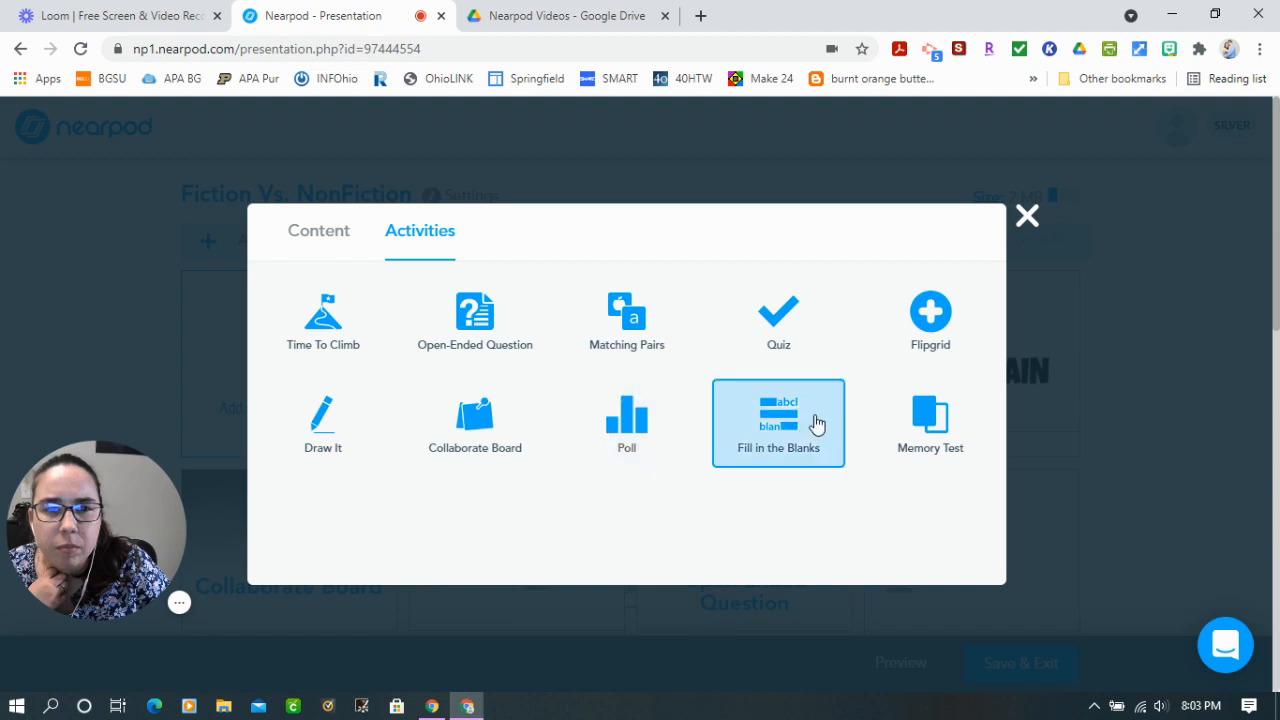
{"action": "left_click", "coordinate": [481, 340]}
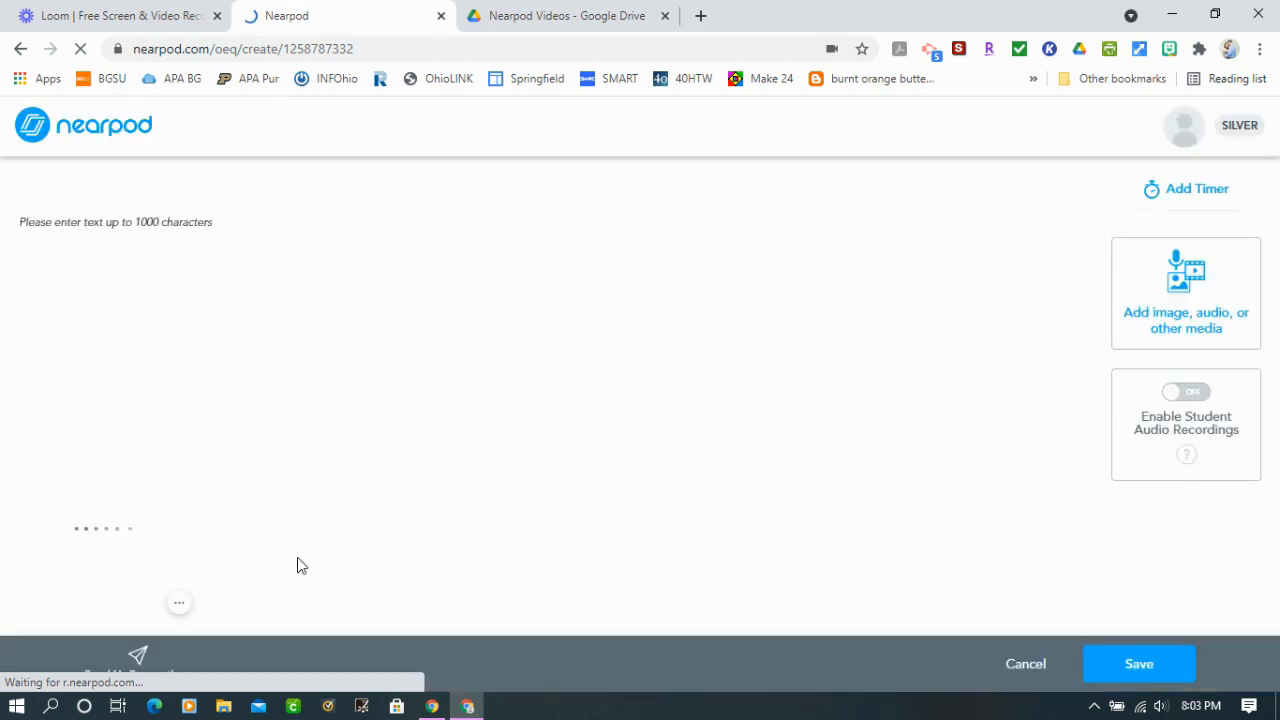
{"action": "left_click", "coordinate": [203, 317]}
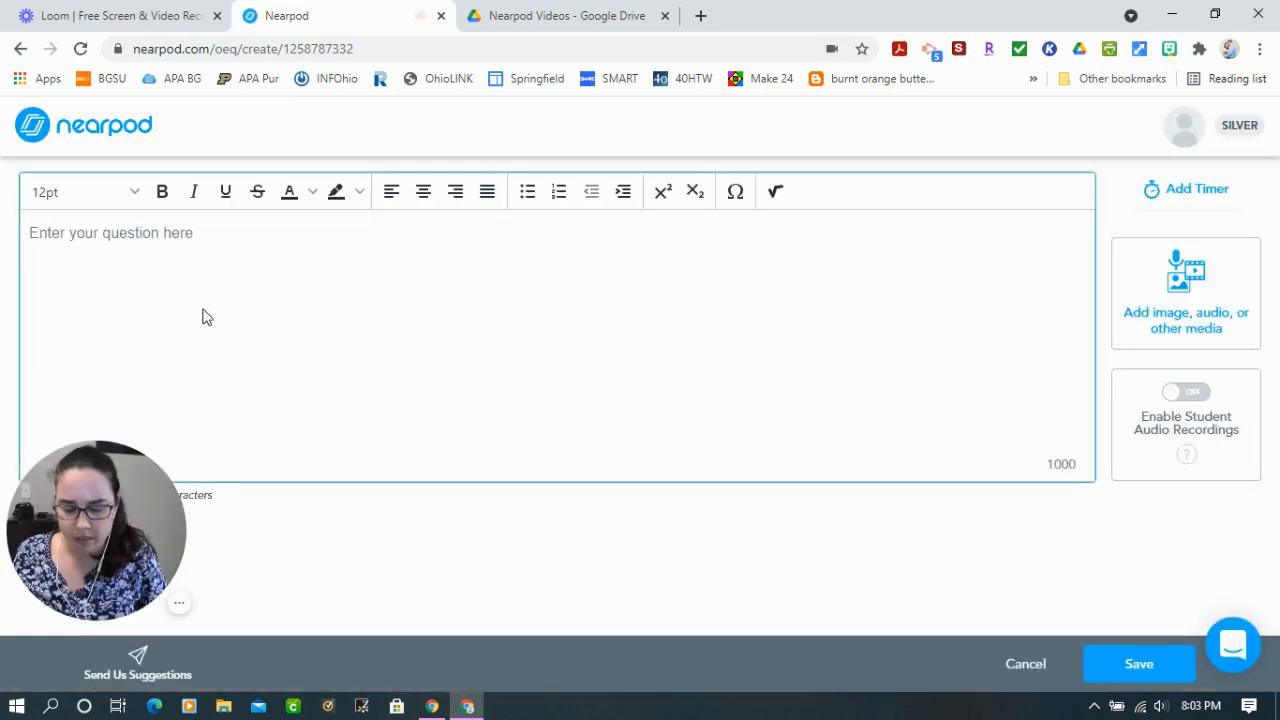
{"action": "type", "text": "Name"}
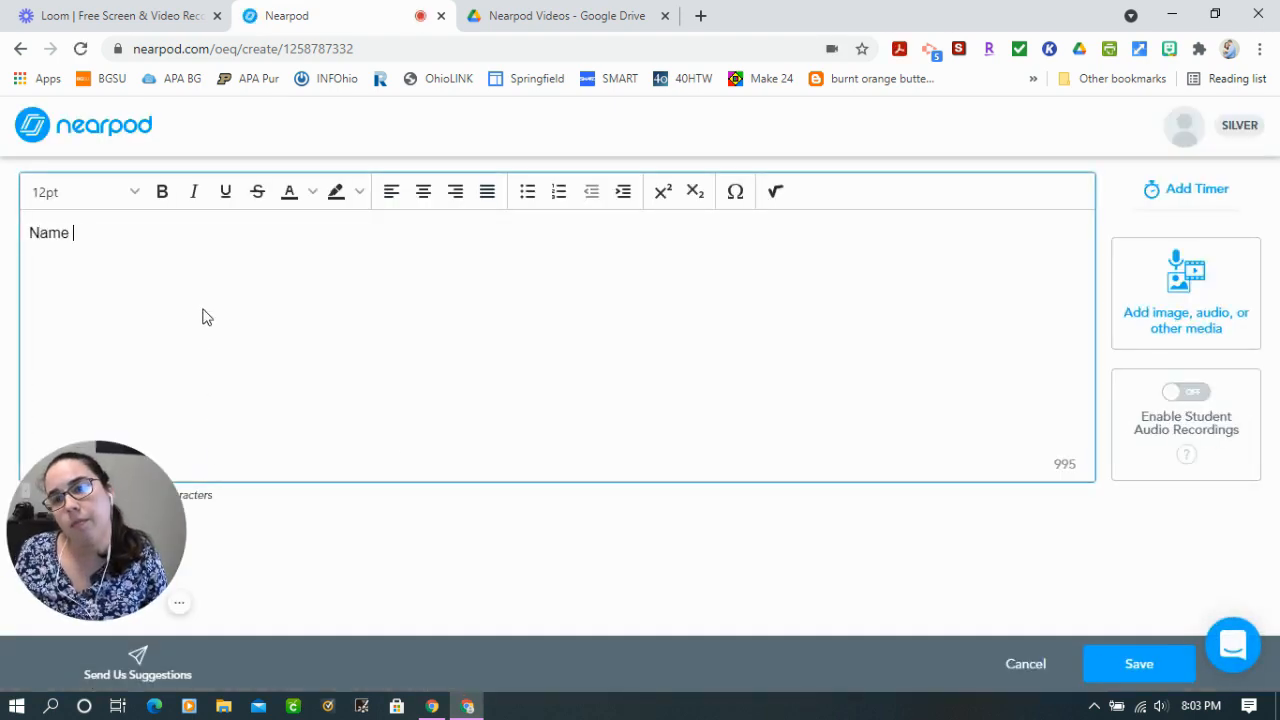
{"action": "type", "text": " as many characteristics of No"}
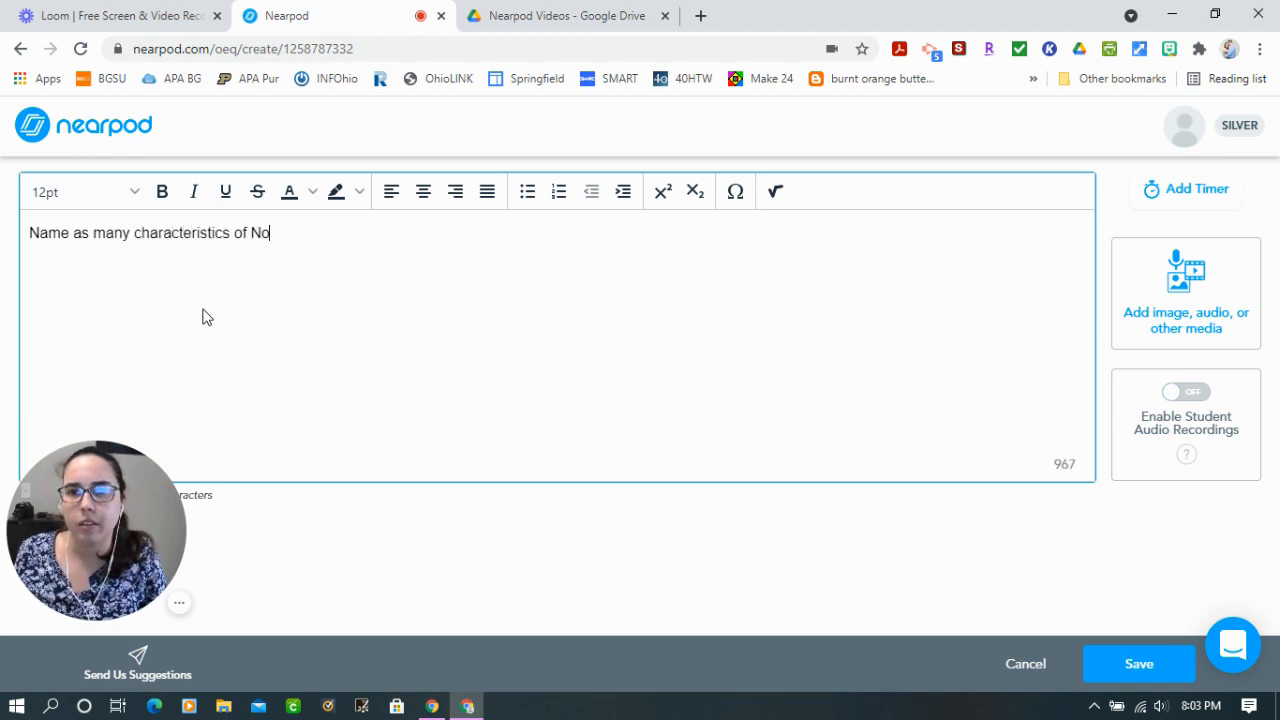
{"action": "type", "text": "n fiction"}
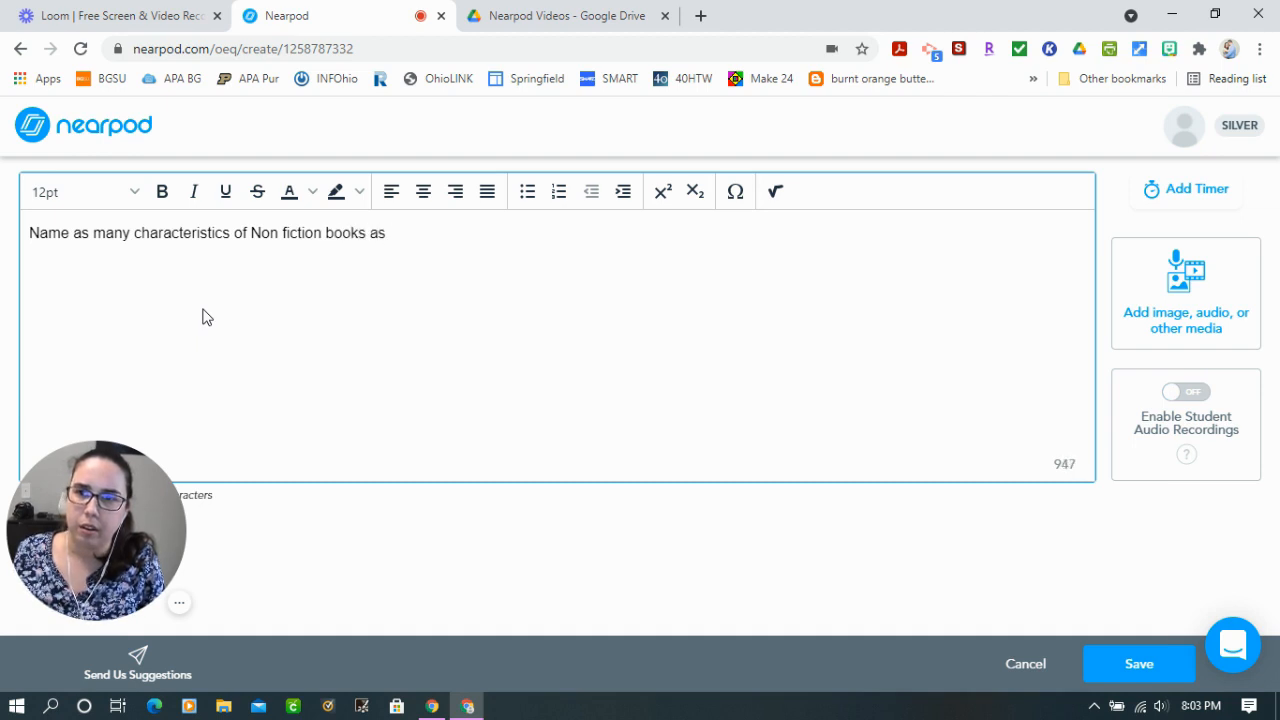
{"action": "type", "text": " books that you can."}
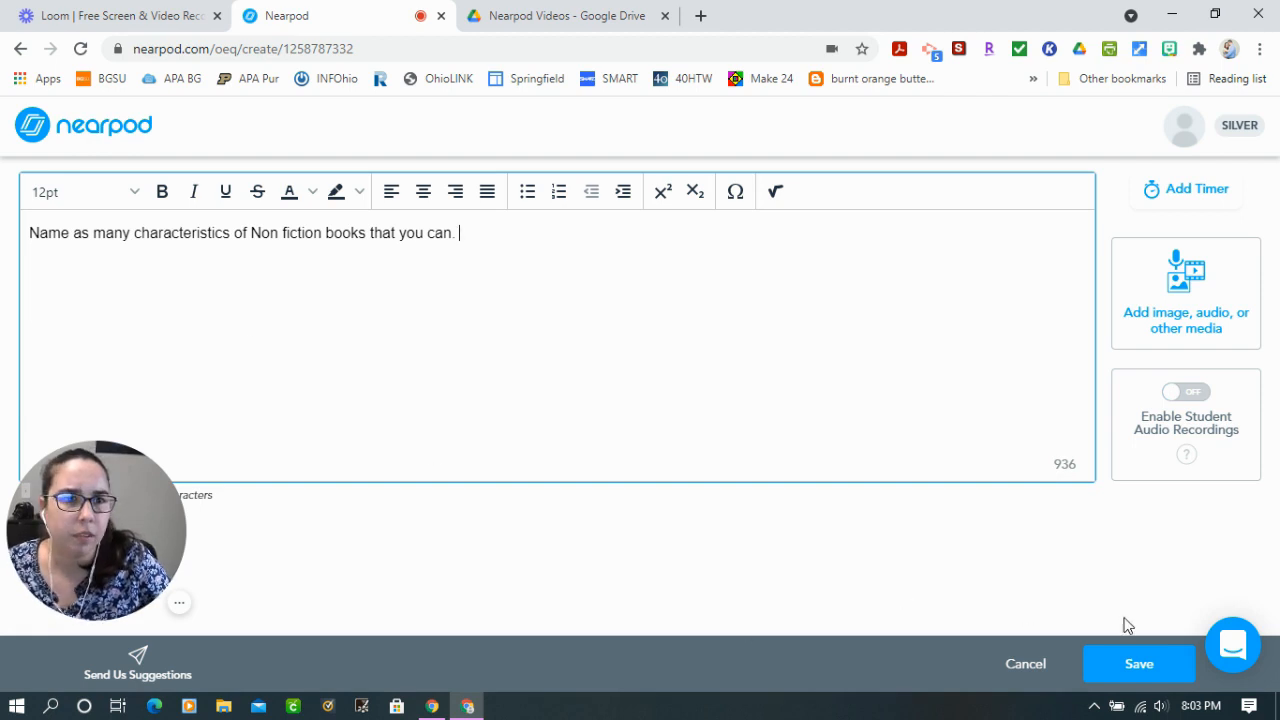
{"action": "left_click", "coordinate": [1146, 672]}
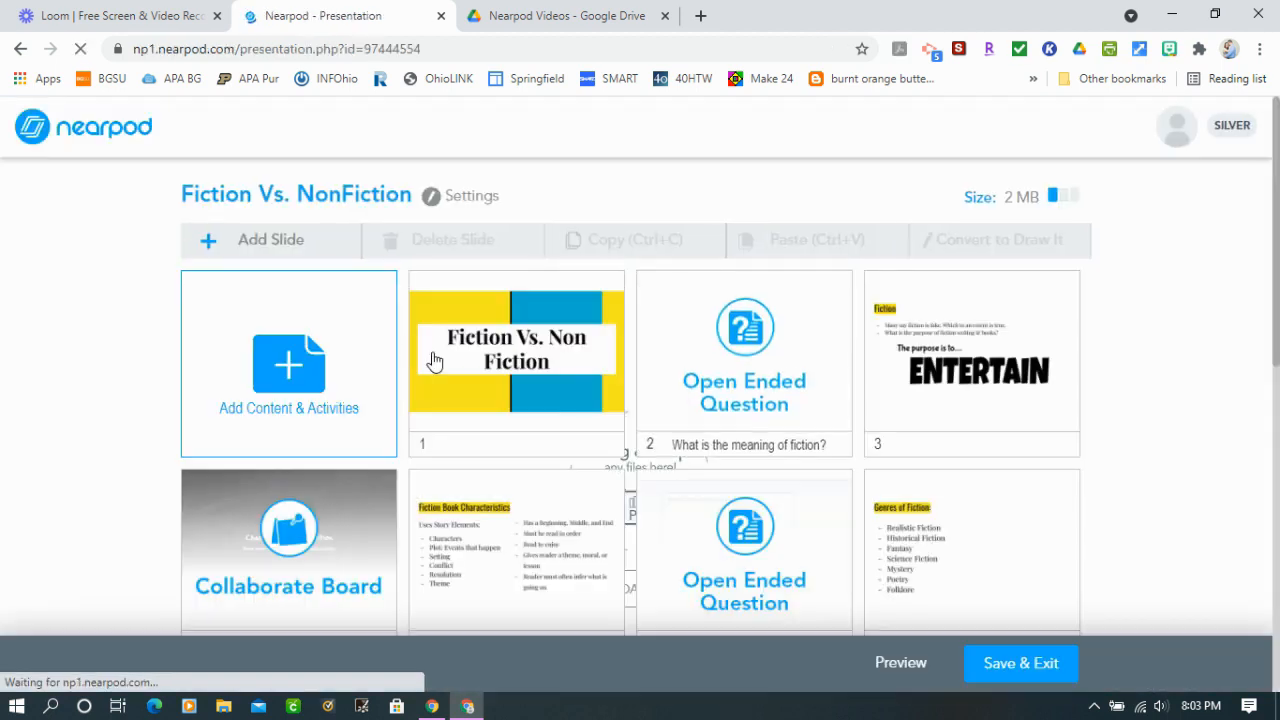
Step: Move the new nonfiction characteristics question from the end of the lesson to between the Non-Fiction and Non-Fiction Book Characteristics slides
{"action": "scroll", "coordinate": [830, 463], "scroll_direction": "up", "scroll_amount": 3}
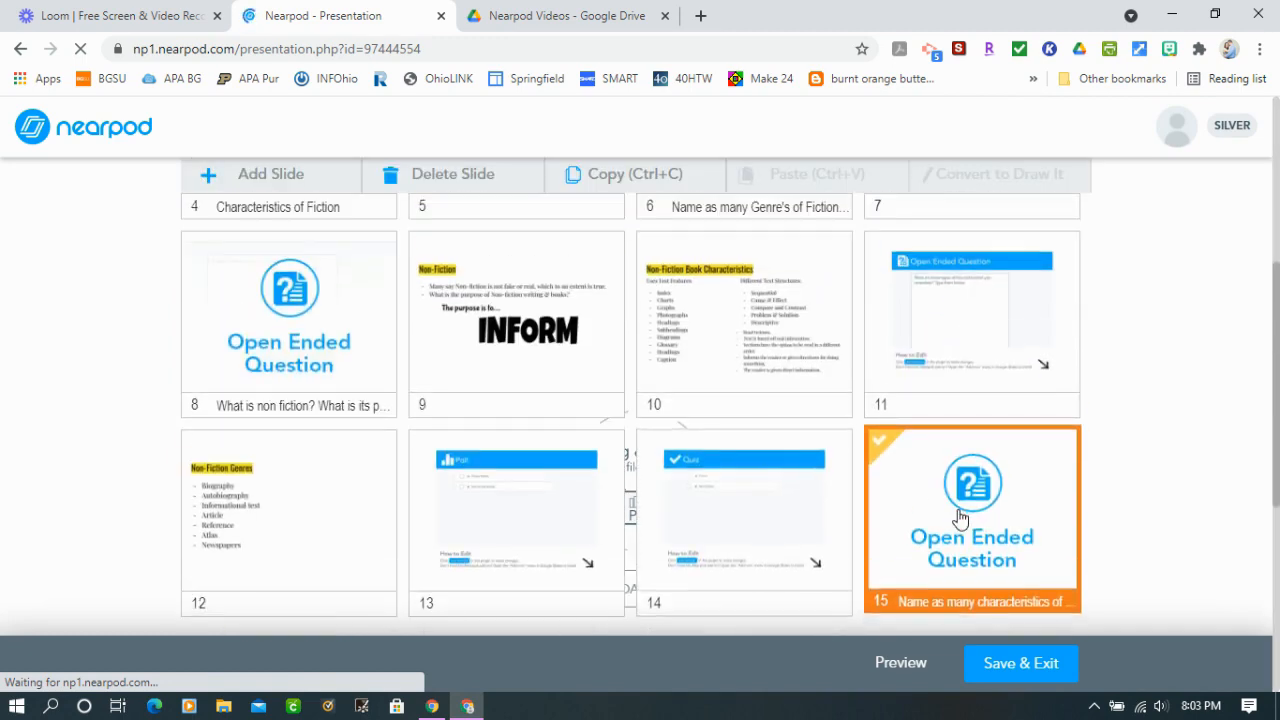
{"action": "left_click_drag", "start_coordinate": [960, 515], "coordinate": [720, 585]}
{"action": "scroll", "coordinate": [915, 346], "scroll_direction": "up", "scroll_amount": 3}
{"action": "scroll", "coordinate": [720, 540], "scroll_direction": "up", "scroll_amount": 1}
{"action": "scroll", "coordinate": [1080, 480], "scroll_direction": "down", "scroll_amount": 3}
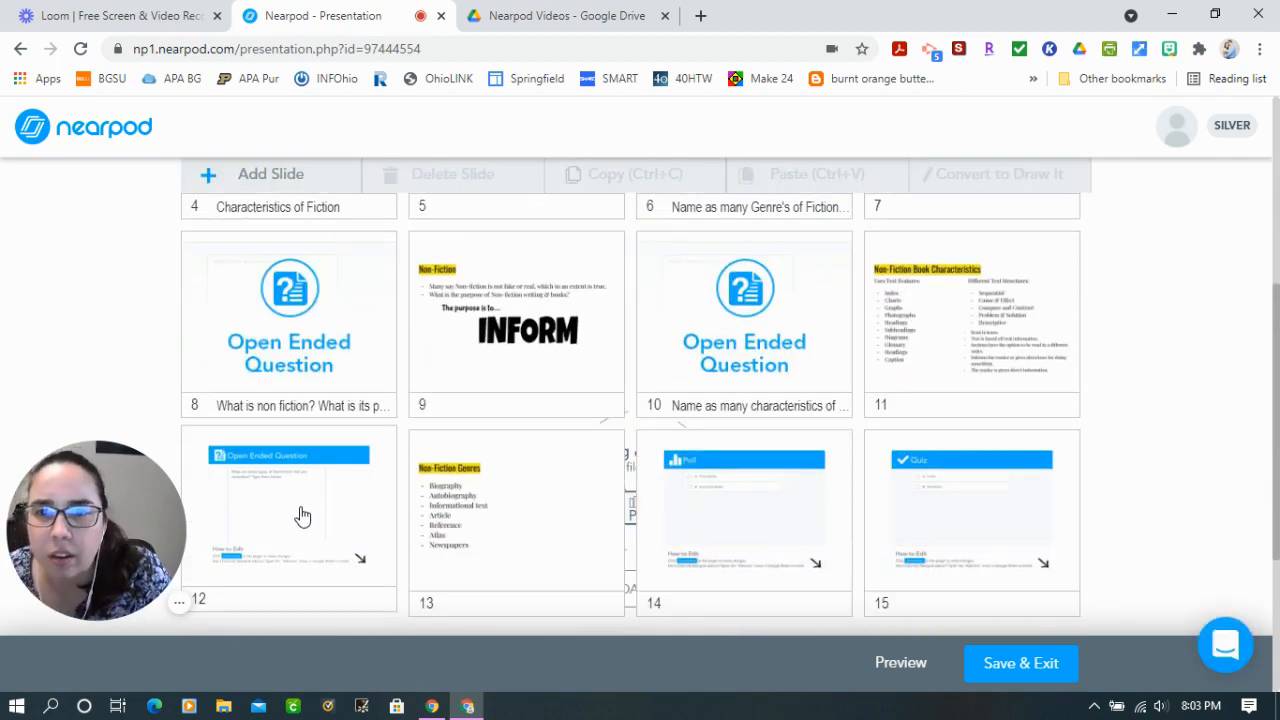
{"action": "scroll", "coordinate": [308, 511], "scroll_direction": "up", "scroll_amount": 1}
{"action": "scroll", "coordinate": [308, 511], "scroll_direction": "down", "scroll_amount": 1}
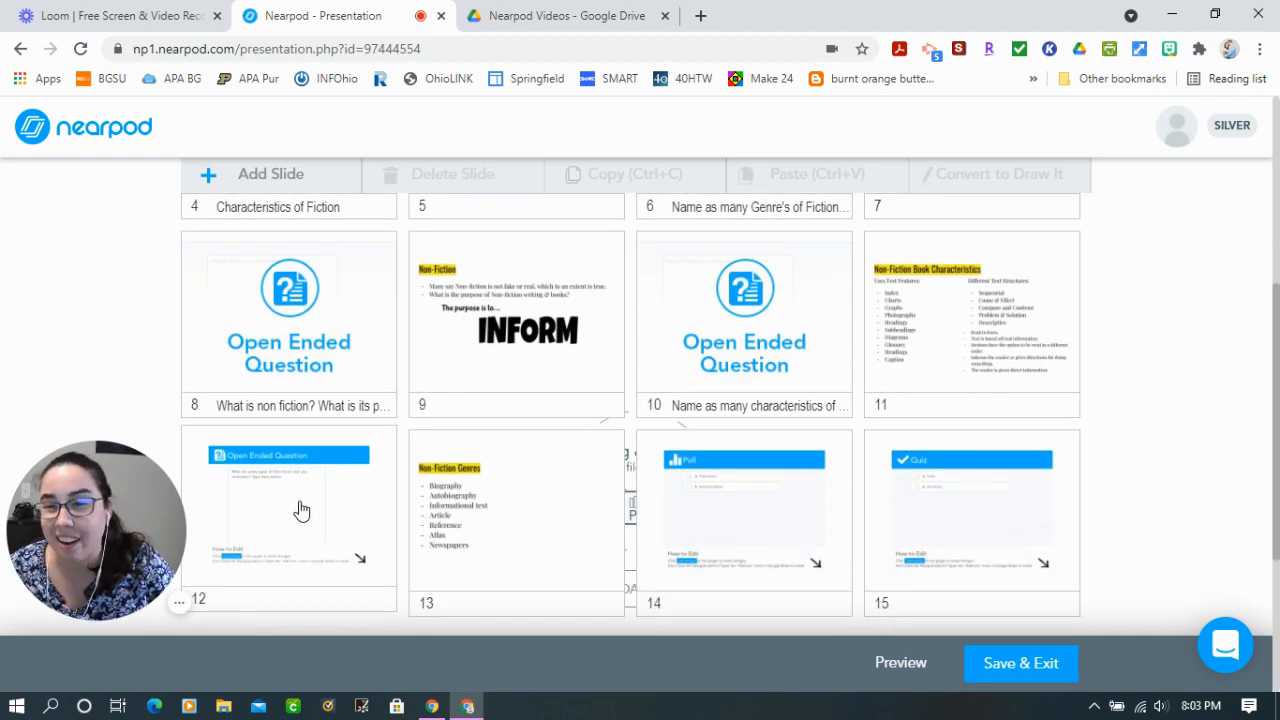
Step: Add an Open-Ended Question activity reading "Name as many types of Nonfiction books as you can" and save it
{"action": "scroll", "coordinate": [301, 511], "scroll_direction": "up", "scroll_amount": 5}
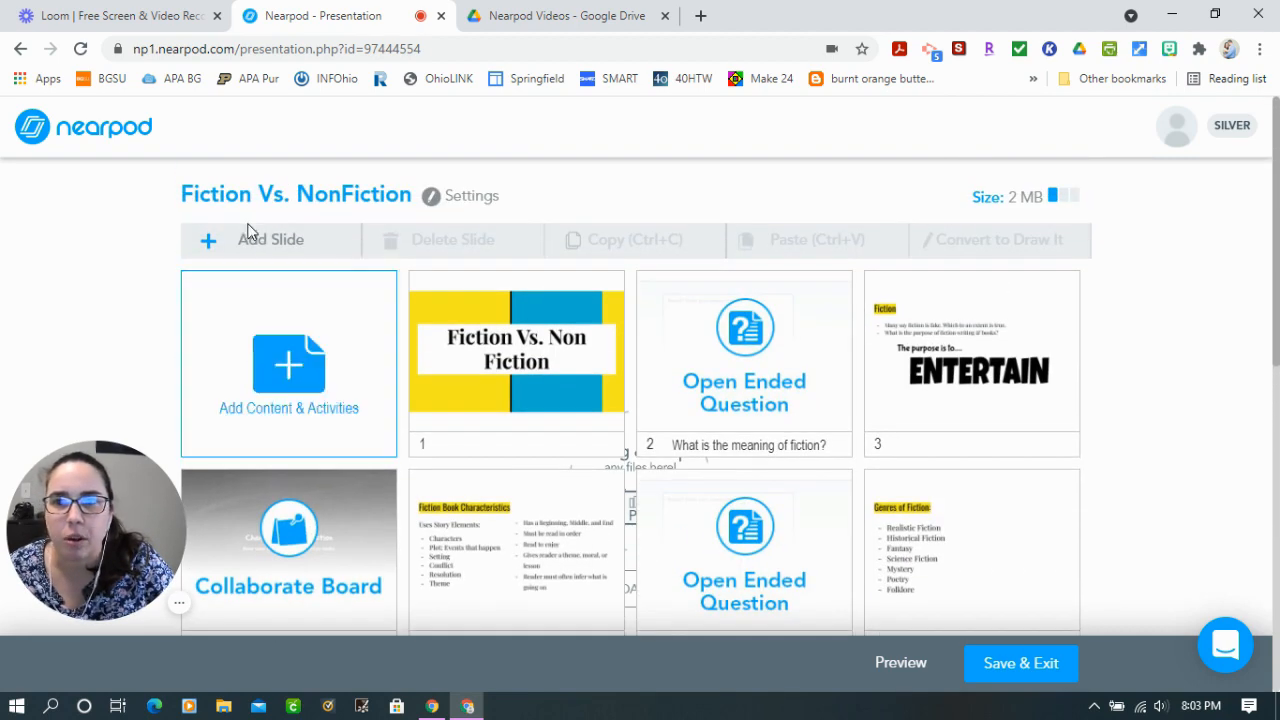
{"action": "left_click", "coordinate": [241, 242]}
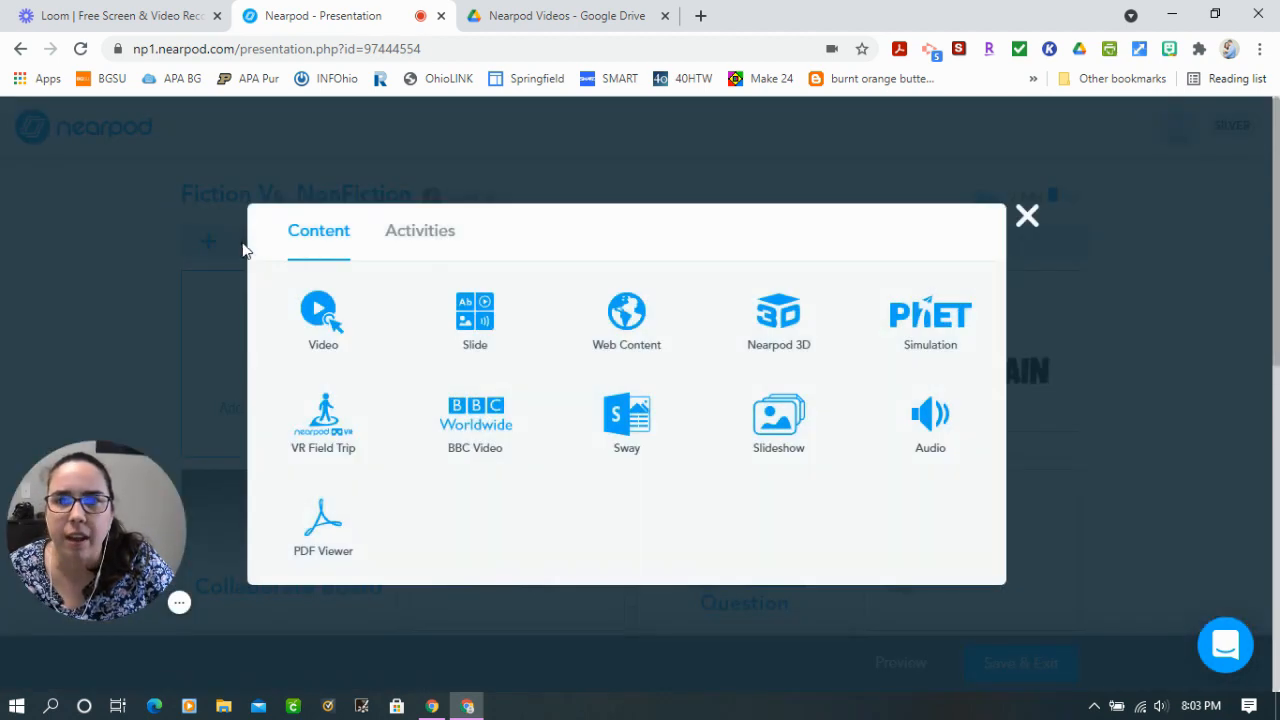
{"action": "left_click", "coordinate": [443, 250]}
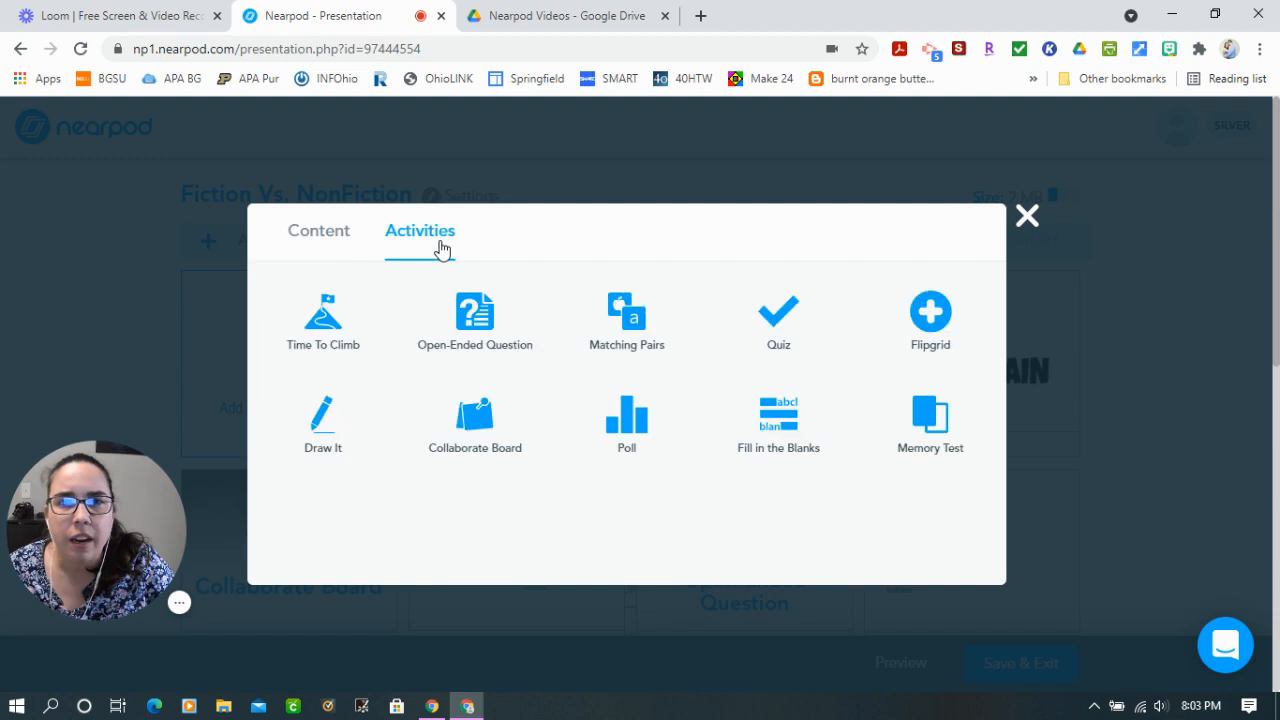
{"action": "left_click", "coordinate": [463, 335]}
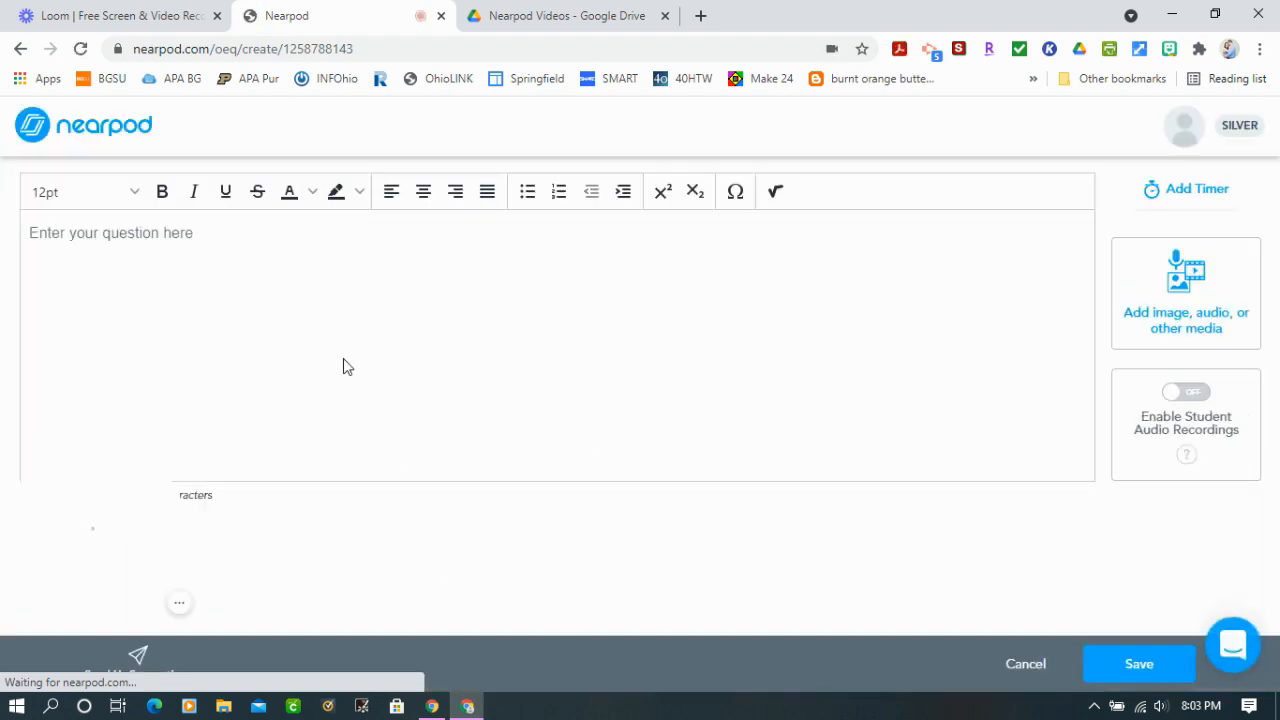
{"action": "left_click", "coordinate": [220, 241]}
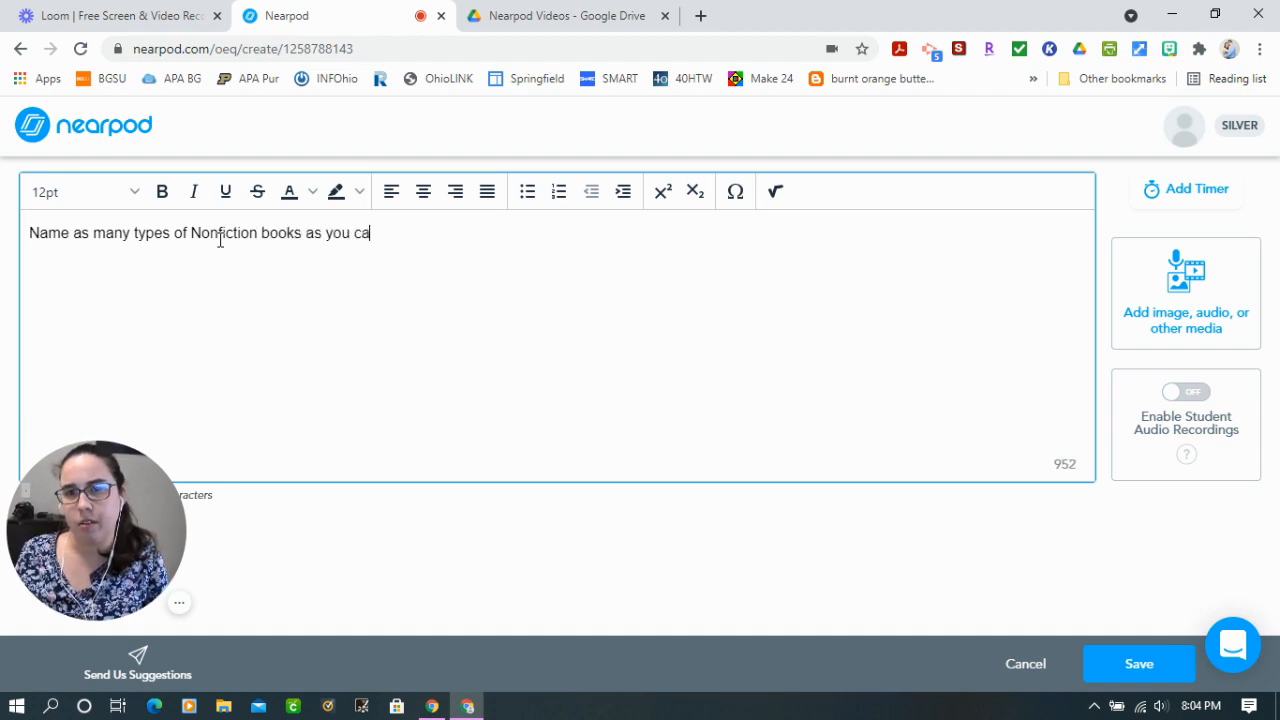
{"action": "left_click", "coordinate": [1150, 676]}
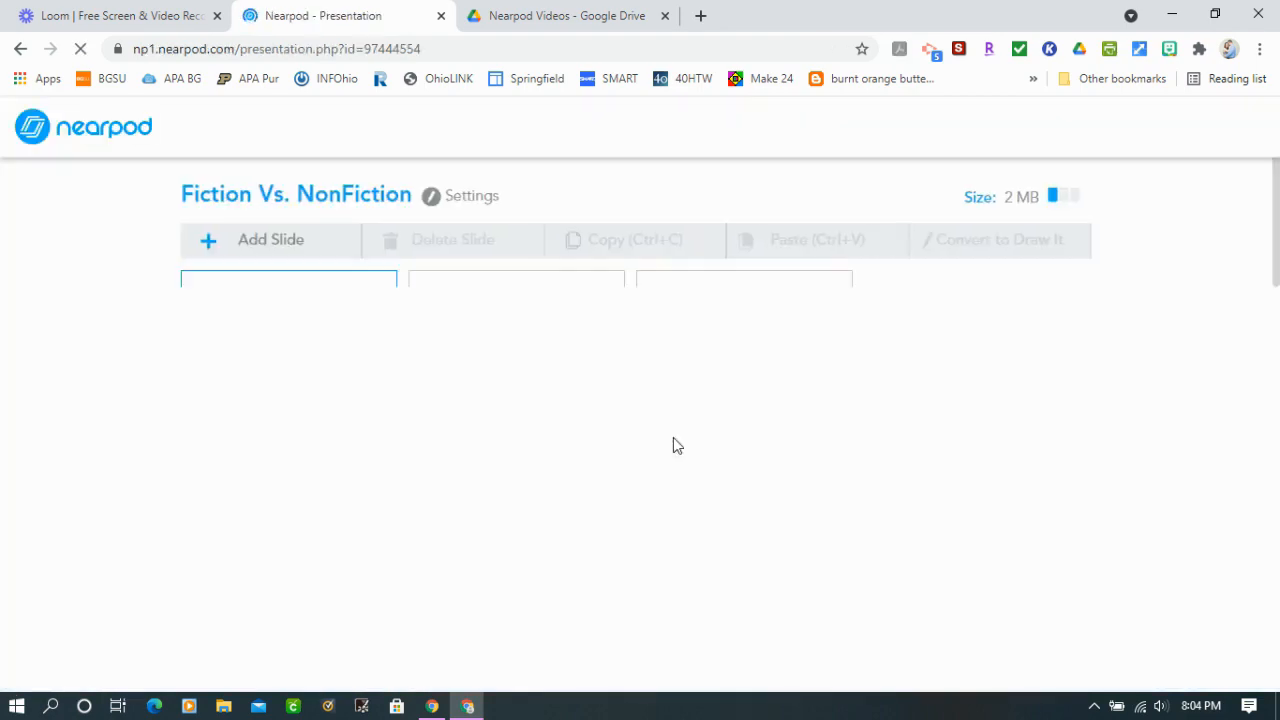
Step: Move the new nonfiction types question to directly after the Non-Fiction Book Characteristics slide, and delete the imported Open Ended Question placeholder following it
{"action": "scroll", "coordinate": [740, 390], "scroll_direction": "down", "scroll_amount": 2}
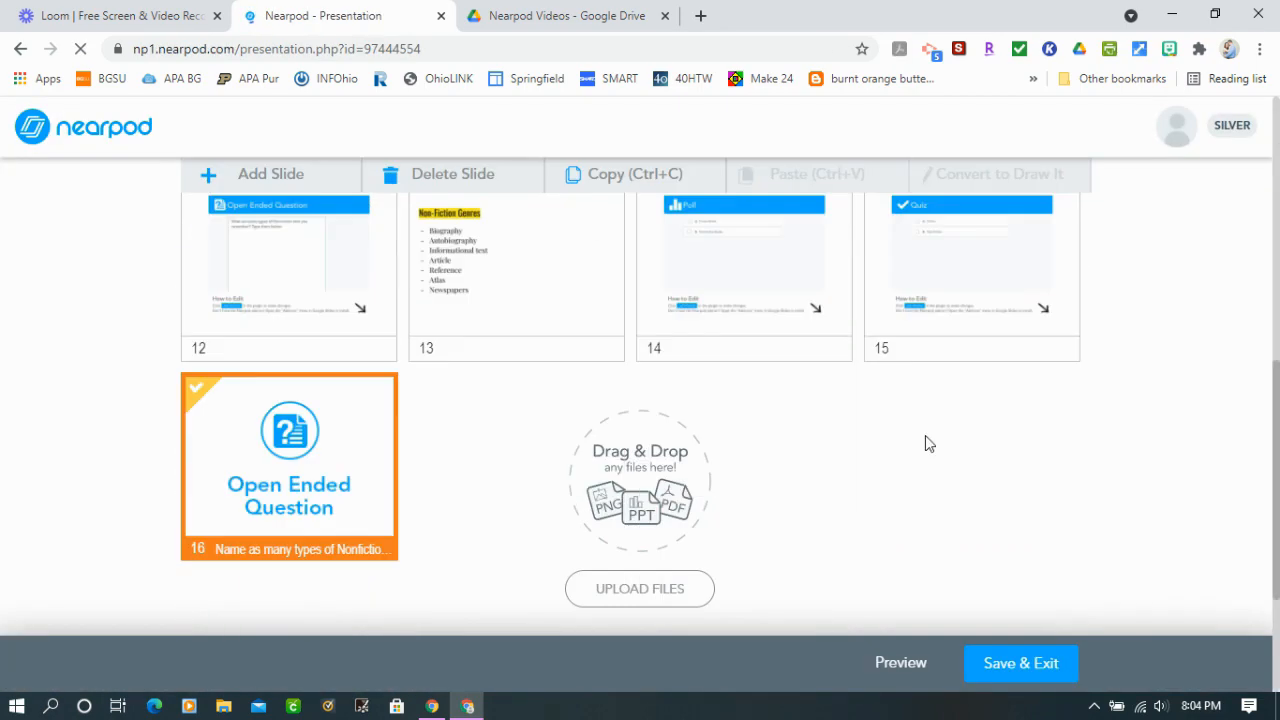
{"action": "left_click_drag", "start_coordinate": [300, 290], "coordinate": [350, 285]}
{"action": "left_click", "coordinate": [575, 253]}
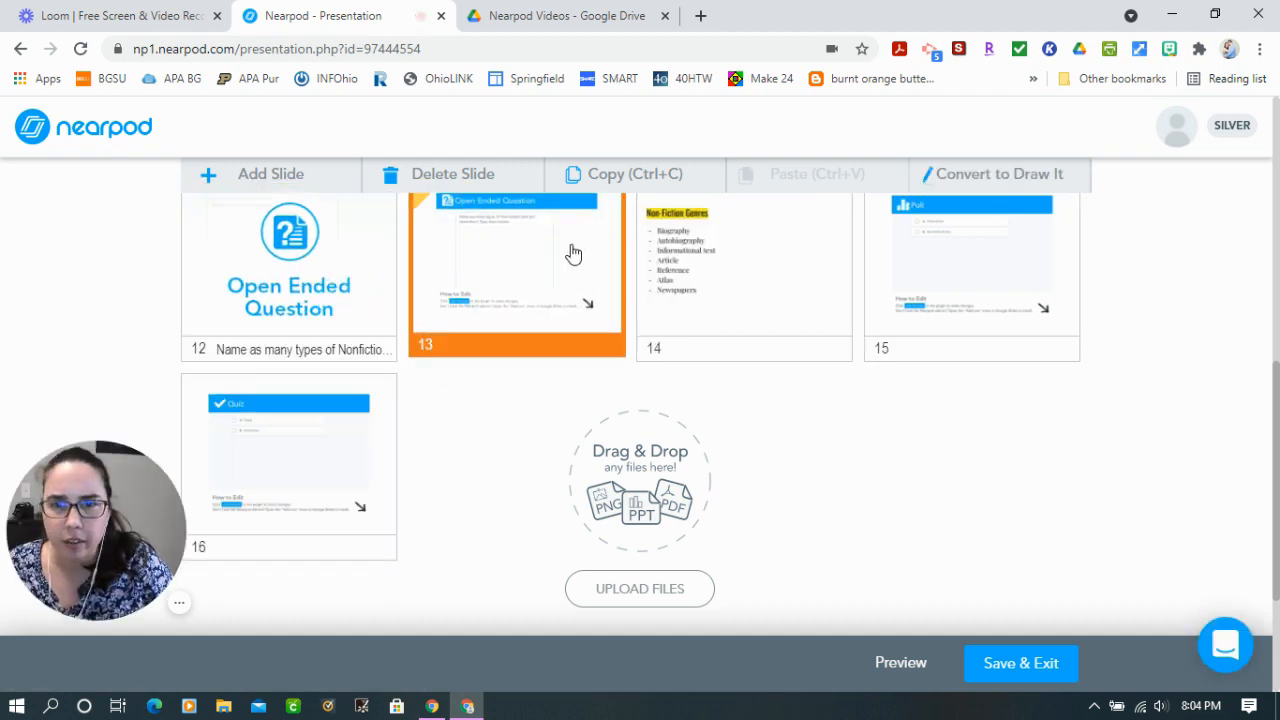
{"action": "key", "text": "Delete"}
{"action": "left_click", "coordinate": [698, 306]}
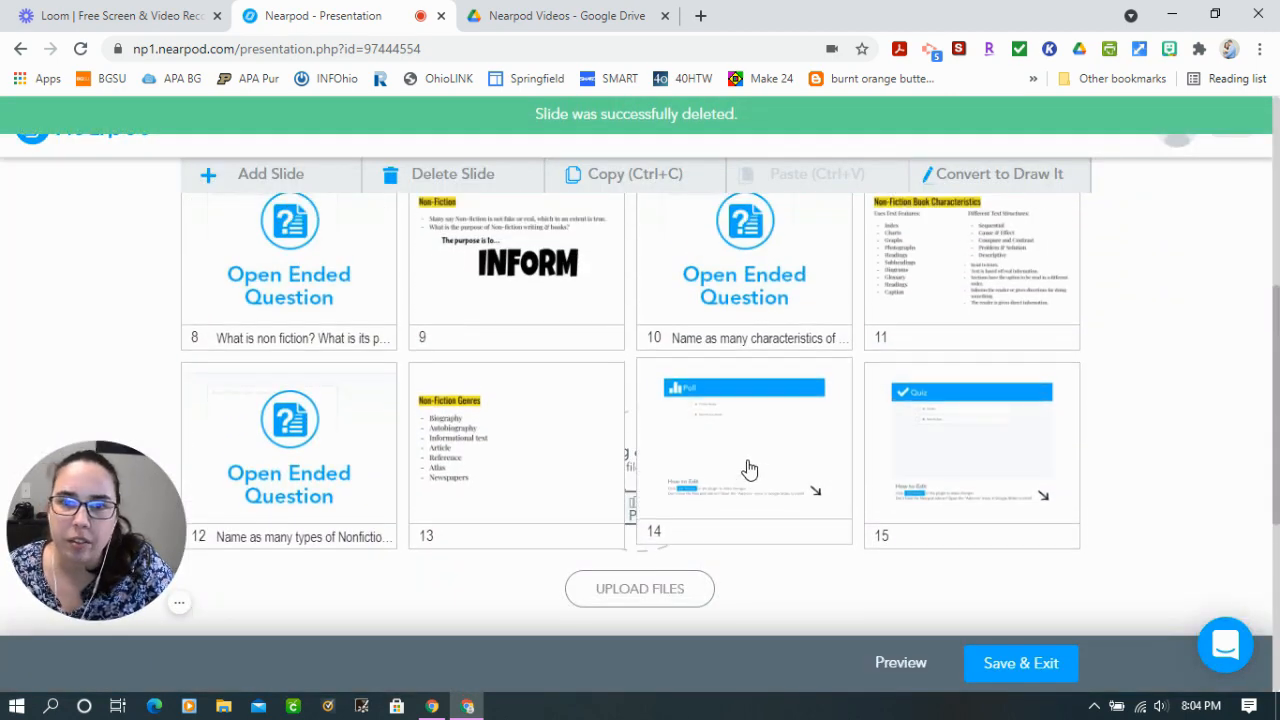
Step: Add a Quiz activity and enter "__________'s purpose is to inform." as its first question
{"action": "scroll", "coordinate": [748, 465], "scroll_direction": "up", "scroll_amount": 5}
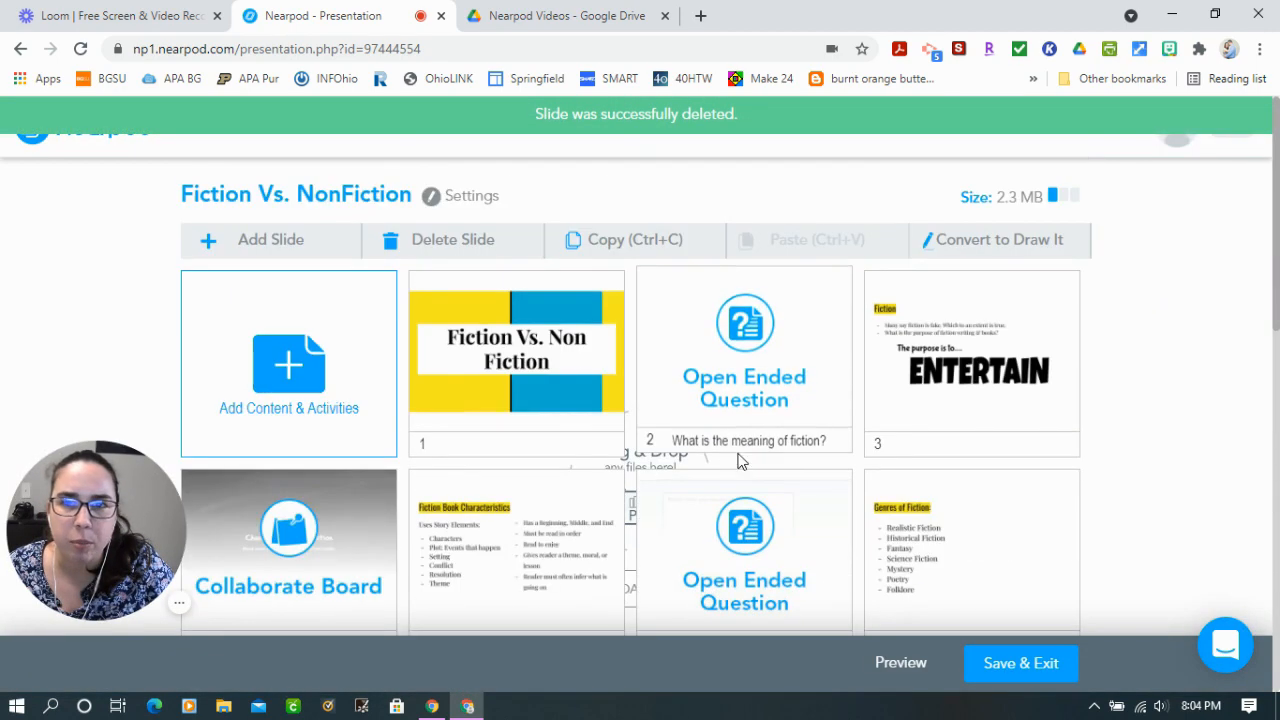
{"action": "left_click", "coordinate": [279, 245]}
{"action": "left_click", "coordinate": [420, 235]}
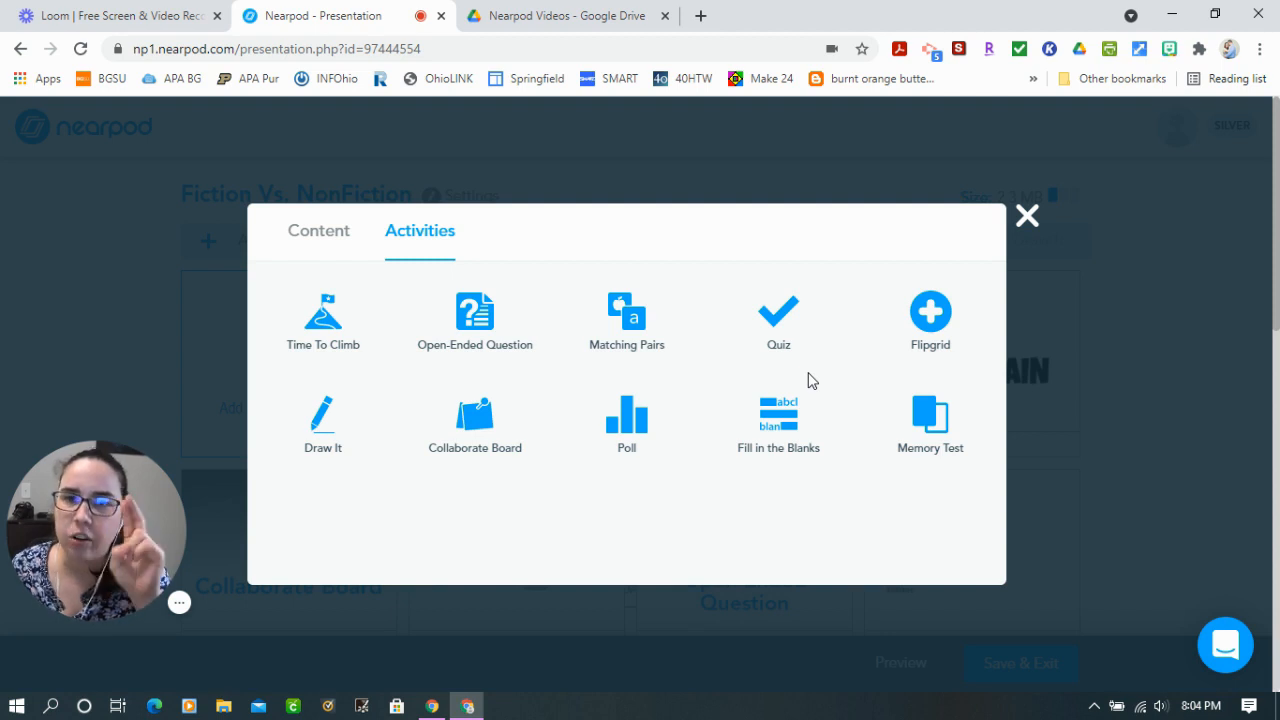
{"action": "left_click", "coordinate": [768, 336]}
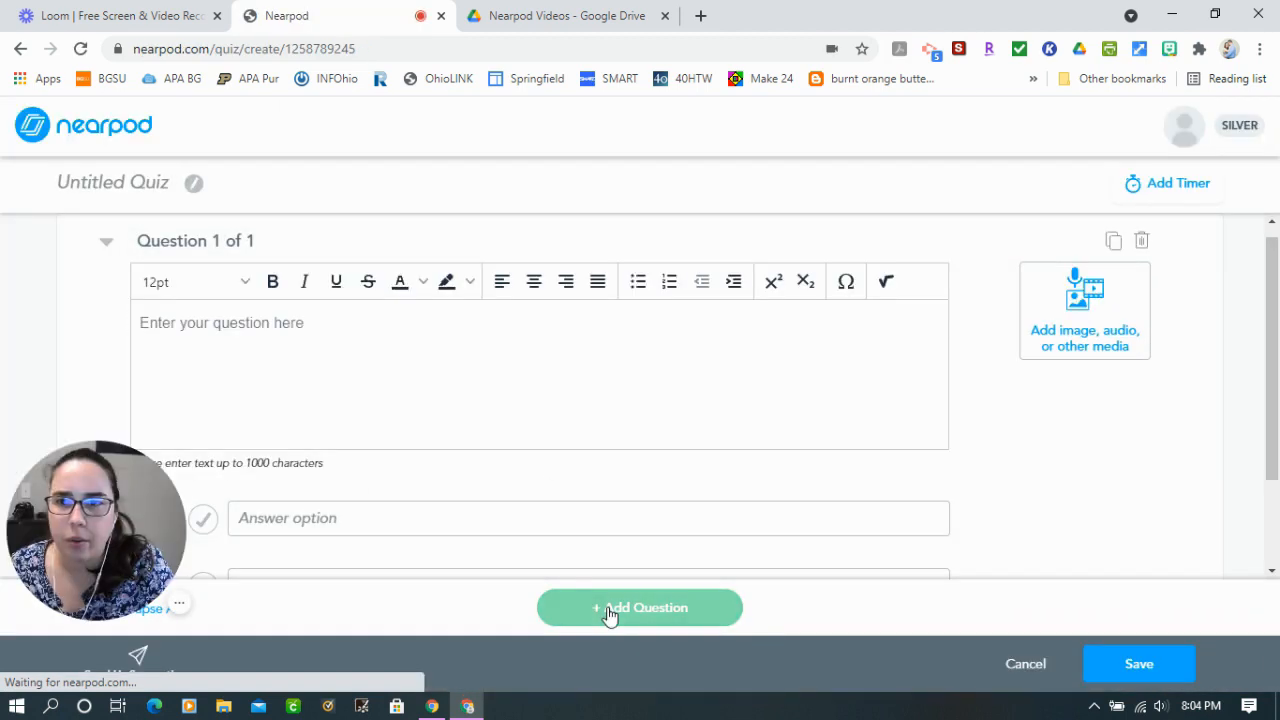
{"action": "left_click", "coordinate": [282, 349]}
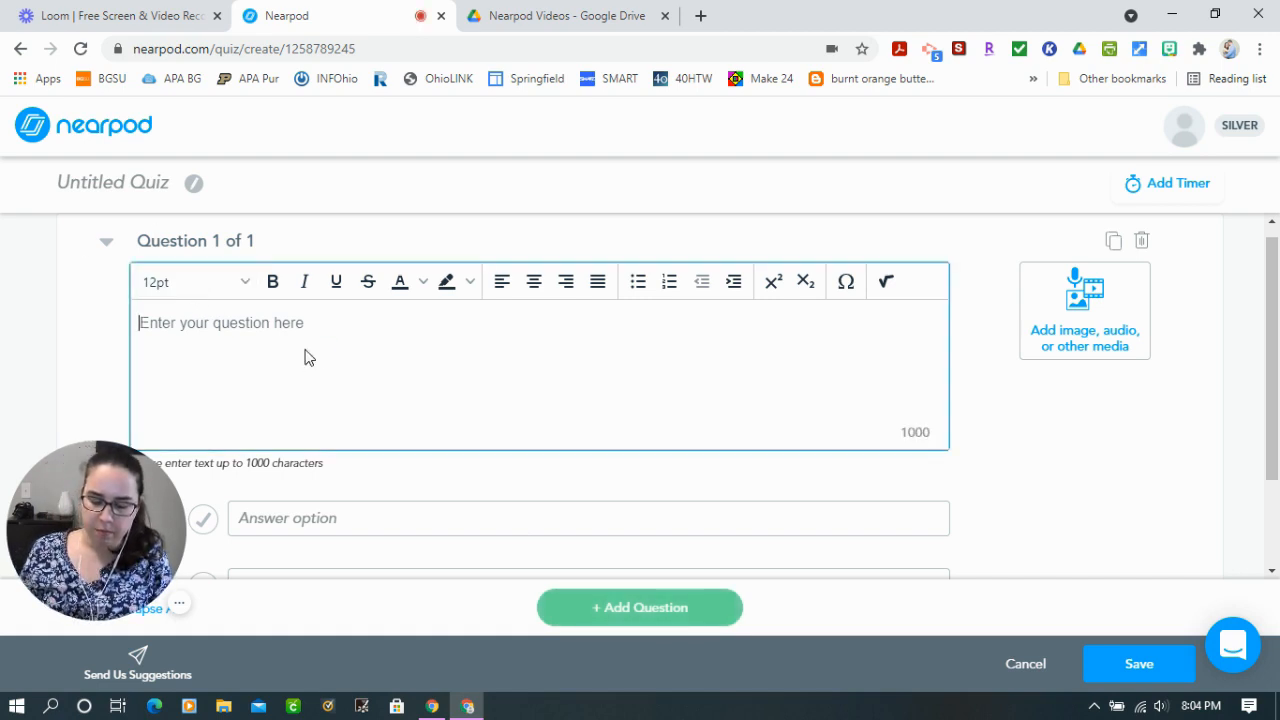
{"action": "type", "text": "___"}
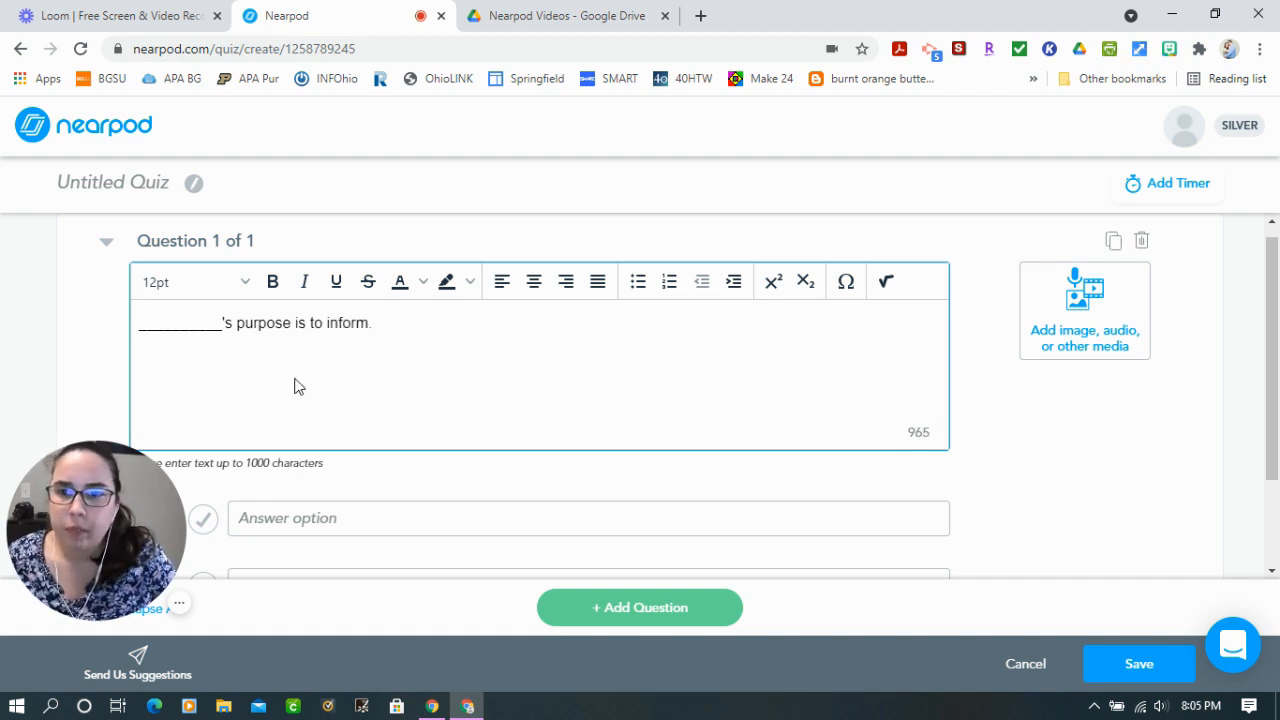
Step: Fill in the first quiz question's two answer options with "Fiction" and "Non Fiction"
{"action": "left_click", "coordinate": [336, 518]}
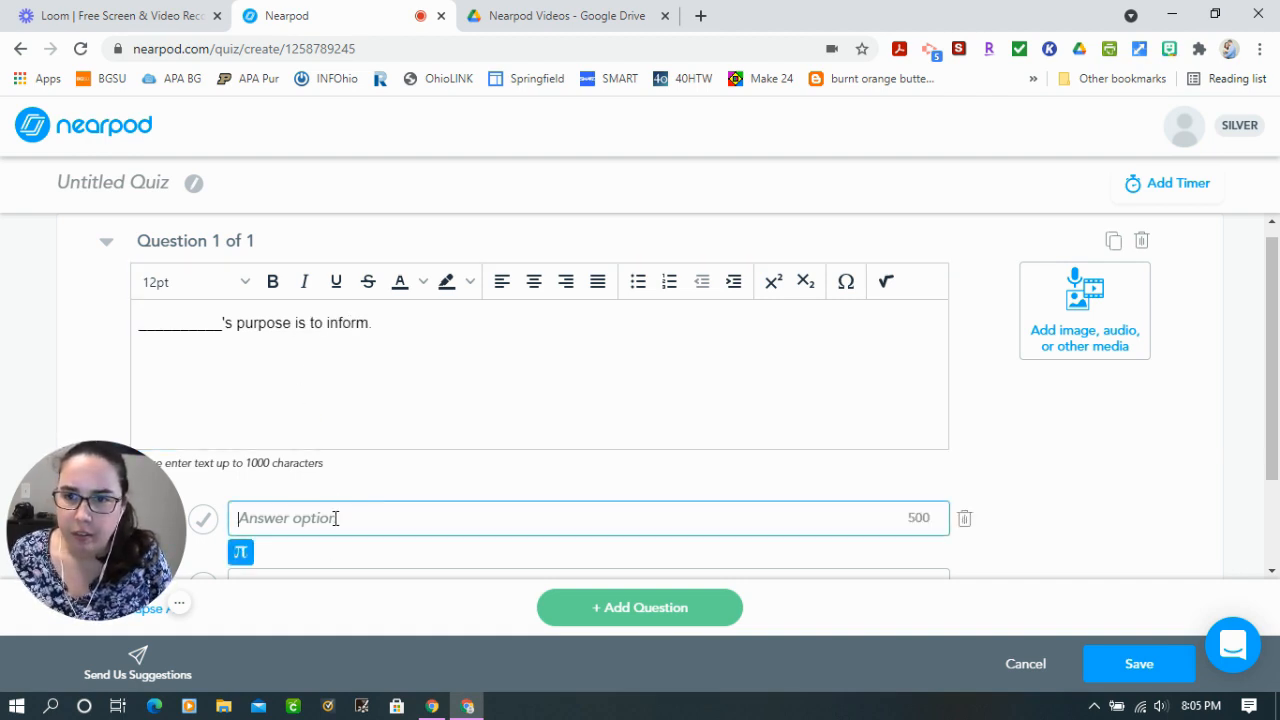
{"action": "type", "text": "R"}
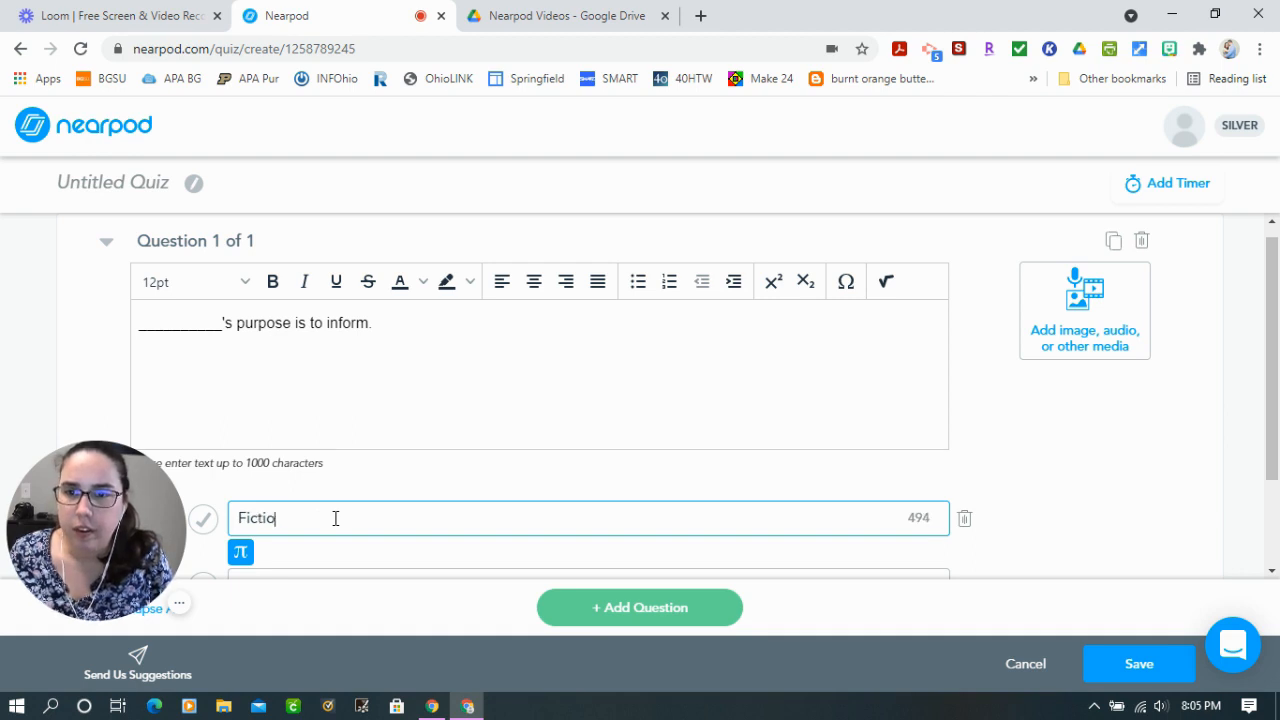
{"action": "scroll", "coordinate": [372, 490], "scroll_direction": "down", "scroll_amount": 1}
{"action": "left_click", "coordinate": [331, 460]}
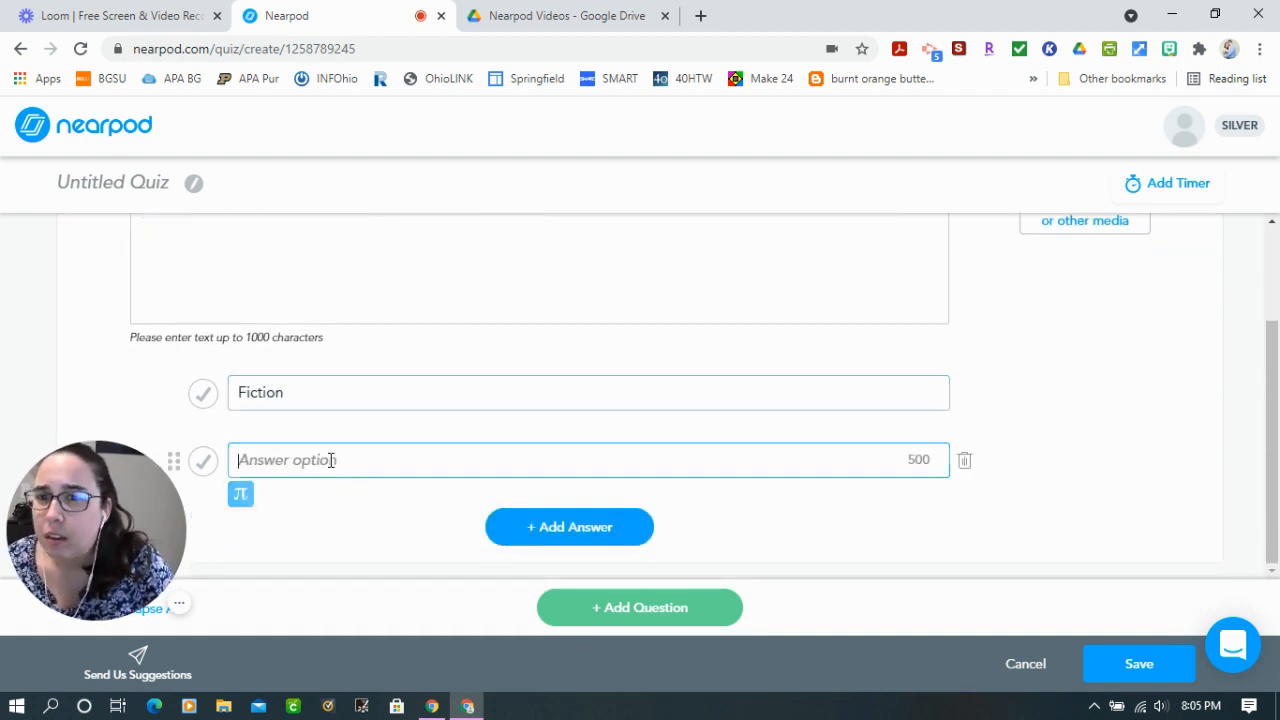
{"action": "type", "text": "Non Fiction"}
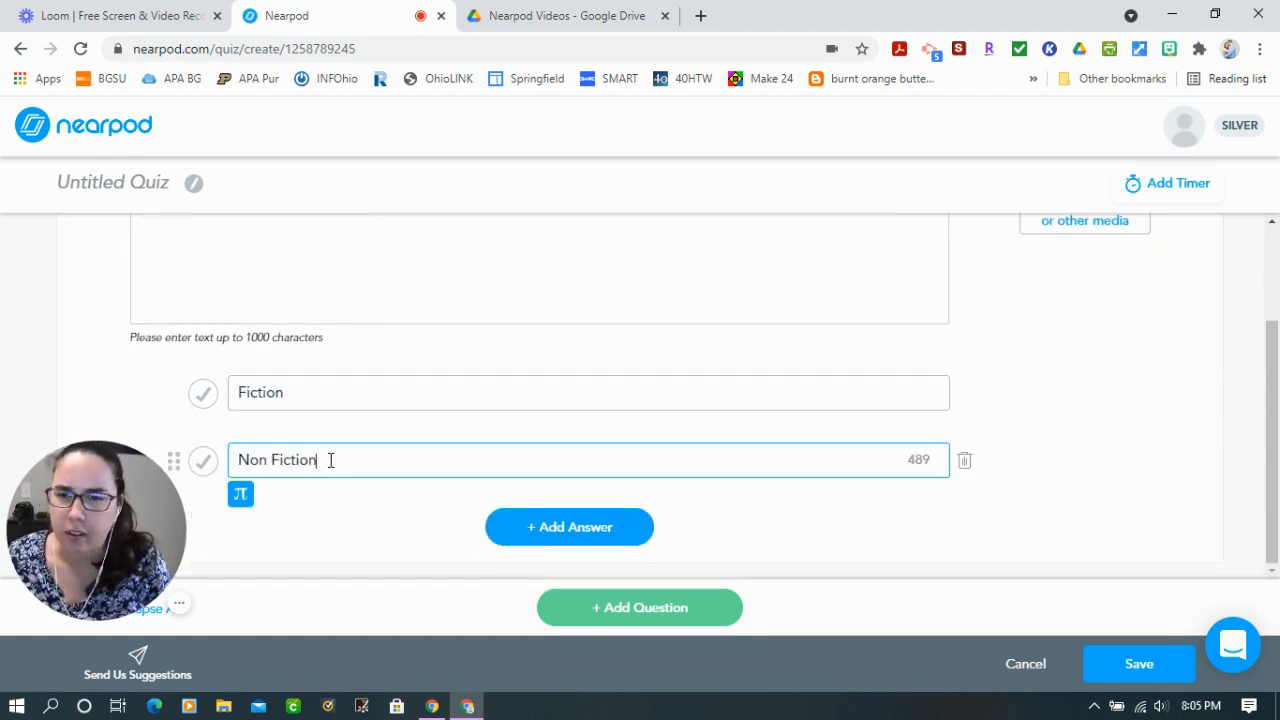
Step: Reword the first quiz question as "What type of book has the purpose to inform?"
{"action": "scroll", "coordinate": [331, 460], "scroll_direction": "up", "scroll_amount": 3}
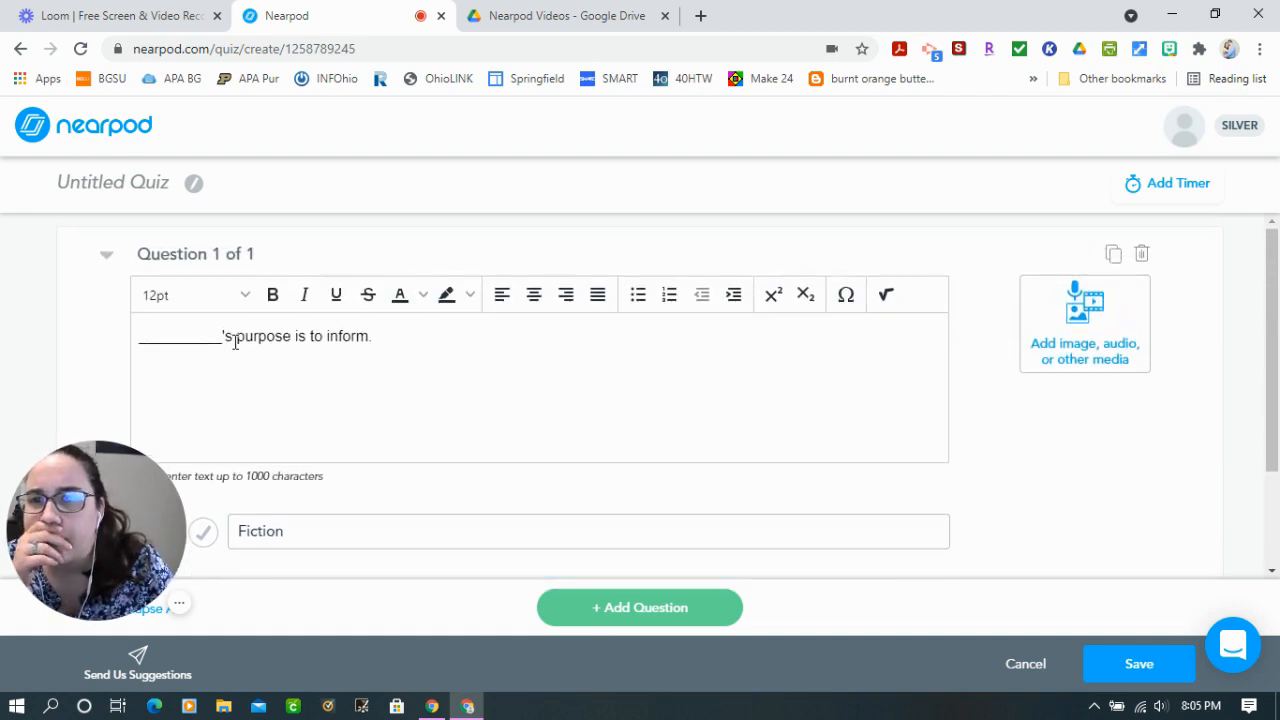
{"action": "left_click_drag", "start_coordinate": [233, 339], "coordinate": [138, 336]}
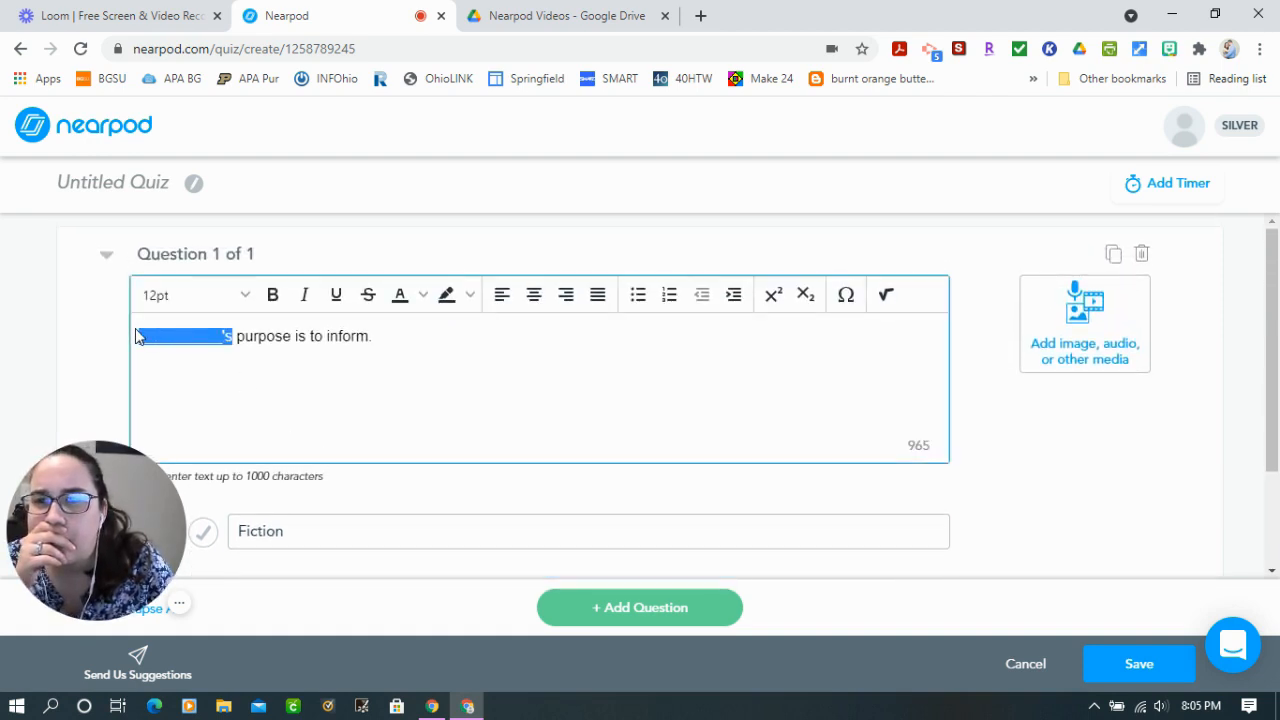
{"action": "key", "text": "BackSpace"}
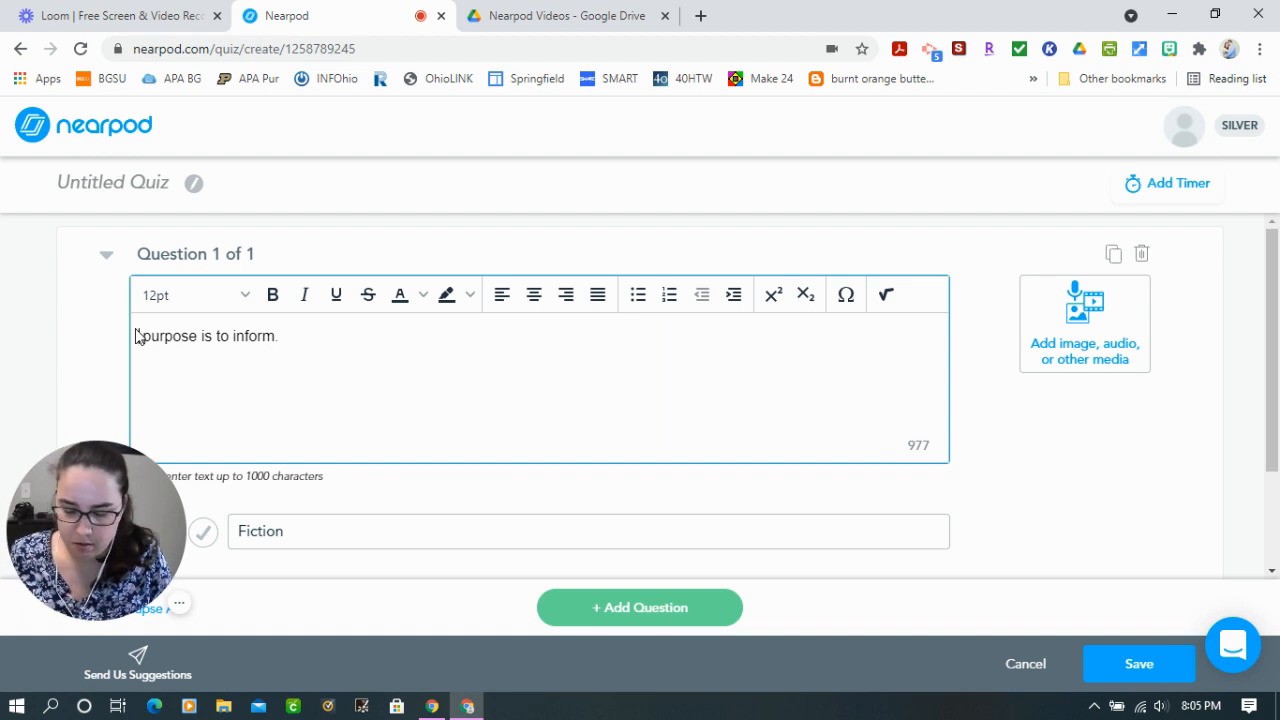
{"action": "type", "text": "What type"}
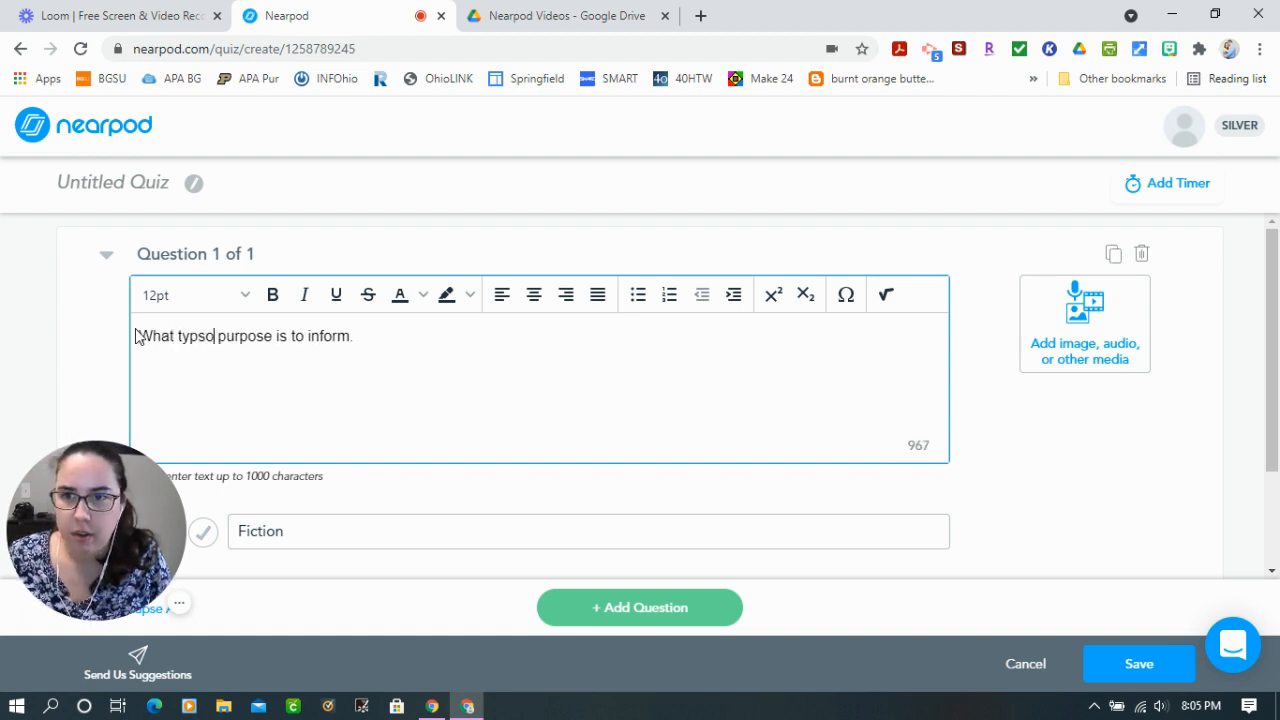
{"action": "type", "text": " of book has"}
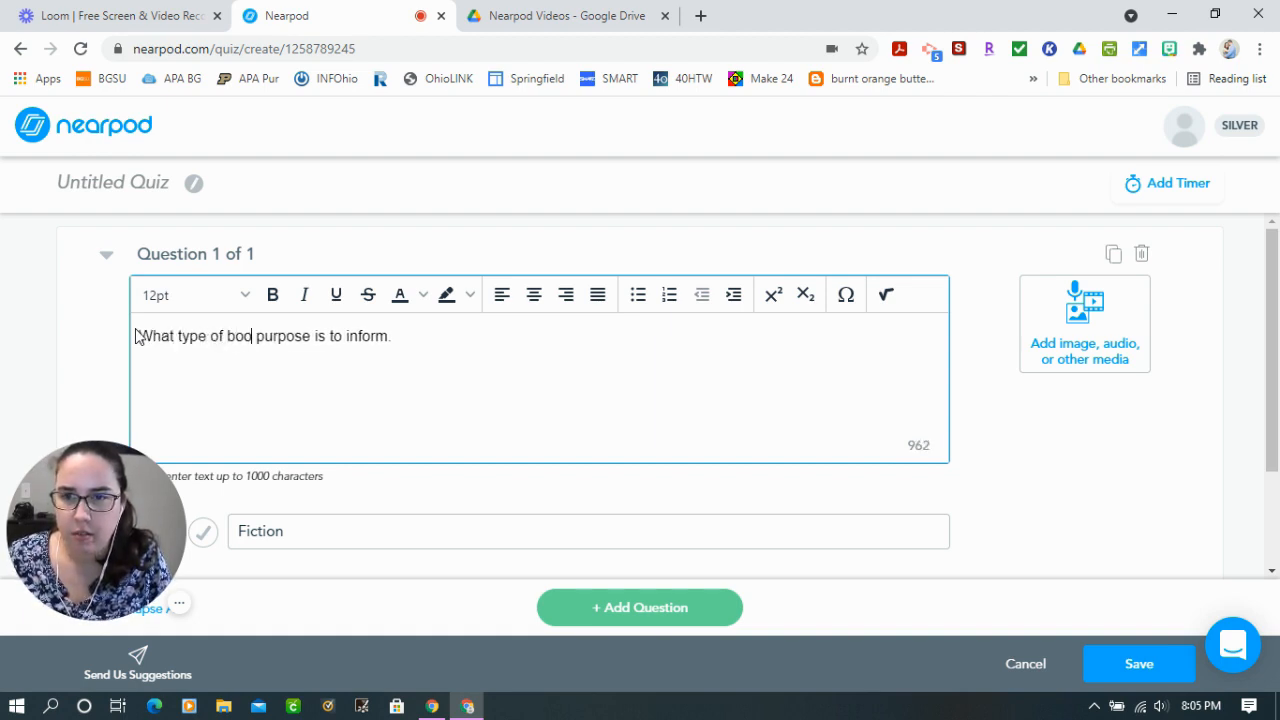
{"action": "type", "text": " the"}
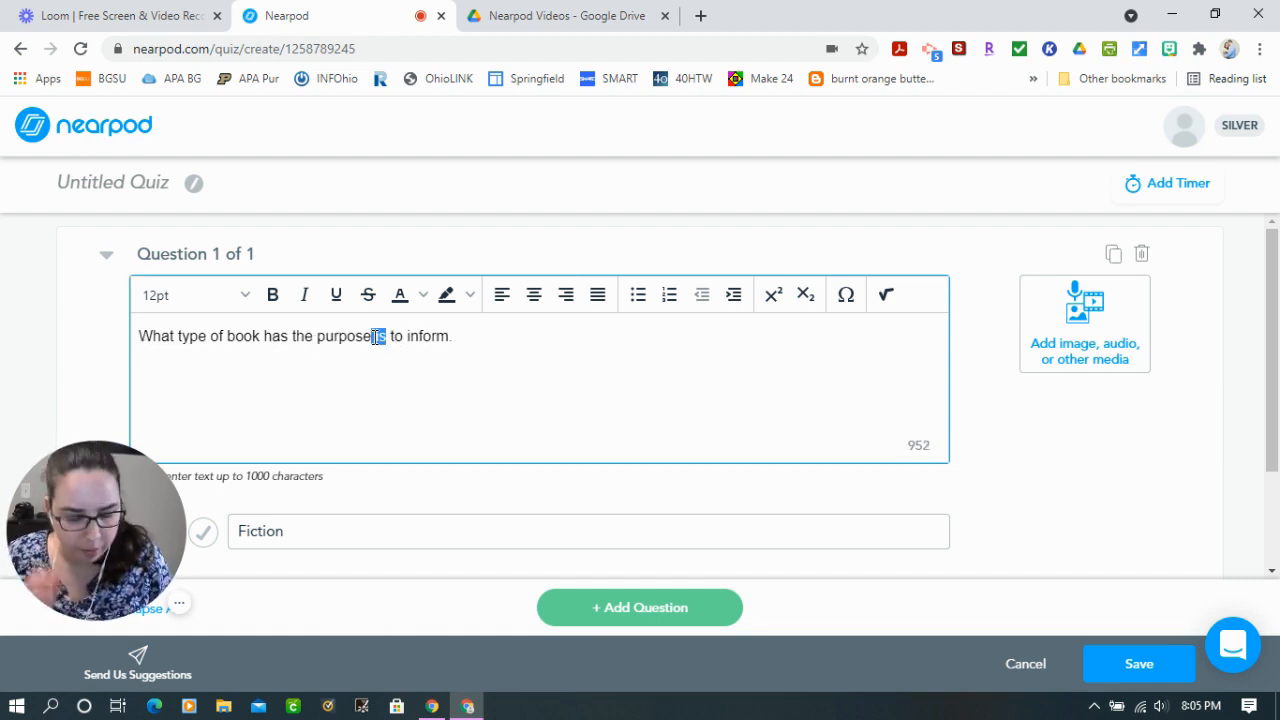
{"action": "key", "text": "BackSpace"}
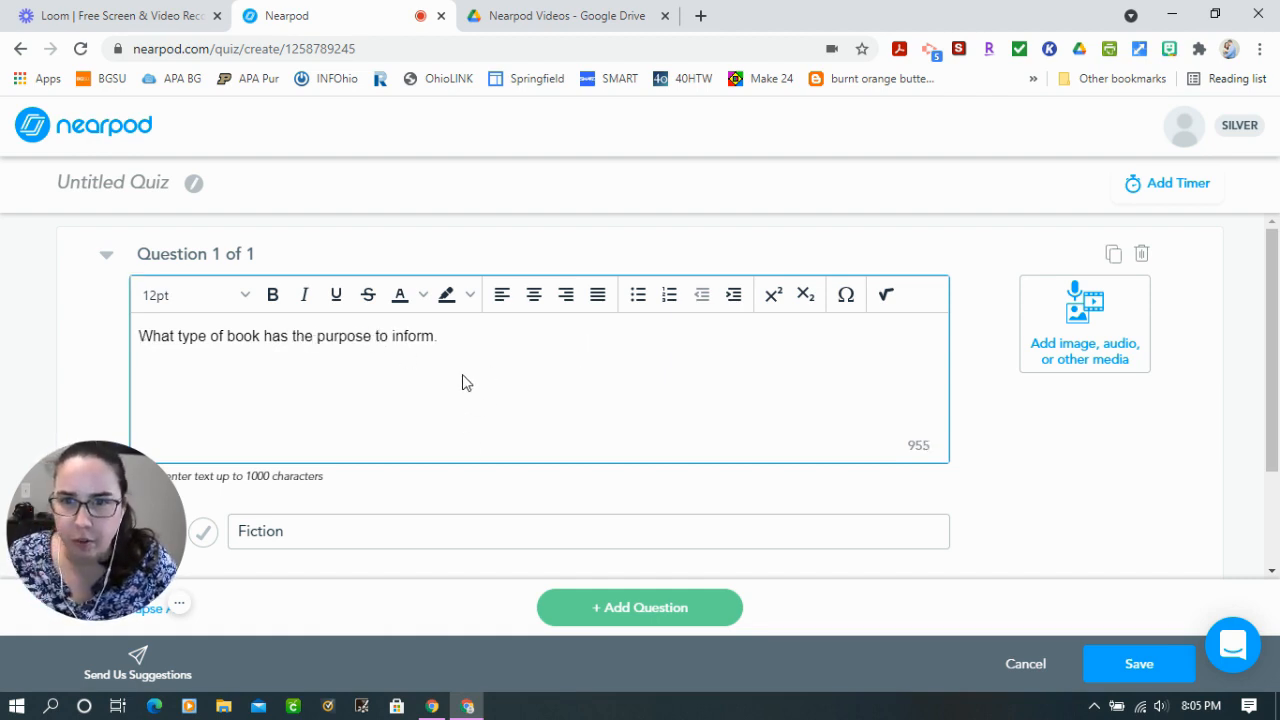
{"action": "left_click", "coordinate": [450, 335]}
{"action": "key", "text": "BackSpace"}
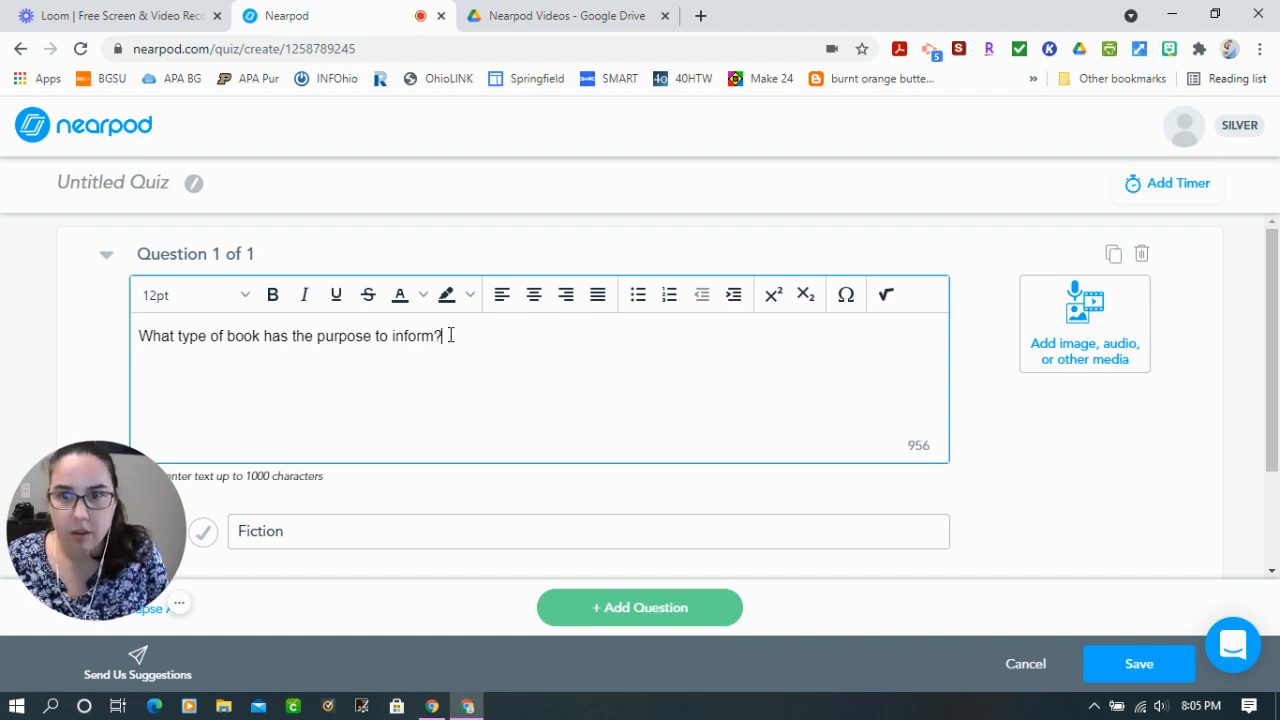
Step: Extend the first question's answers to "Fiction Book" and "Non Fiction Book", and mark "Non Fiction Book" as the correct one
{"action": "left_click", "coordinate": [331, 520]}
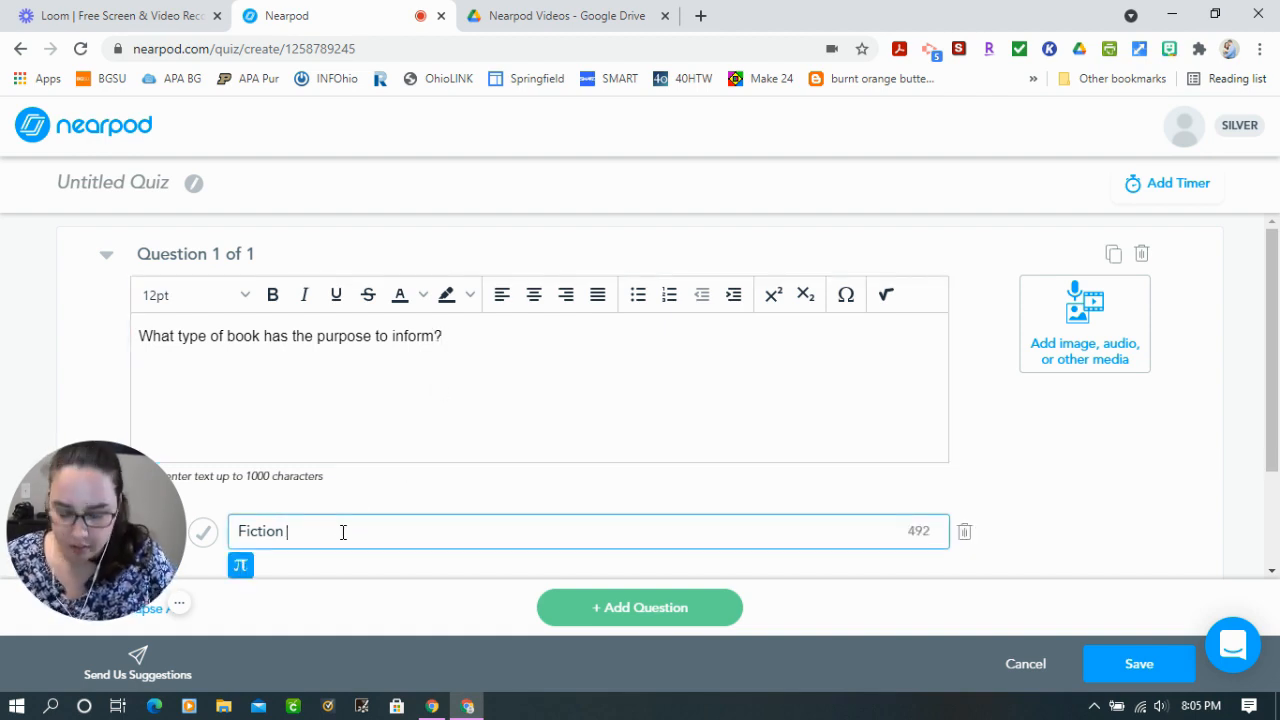
{"action": "type", "text": "Book"}
{"action": "scroll", "coordinate": [434, 560], "scroll_direction": "down", "scroll_amount": 3}
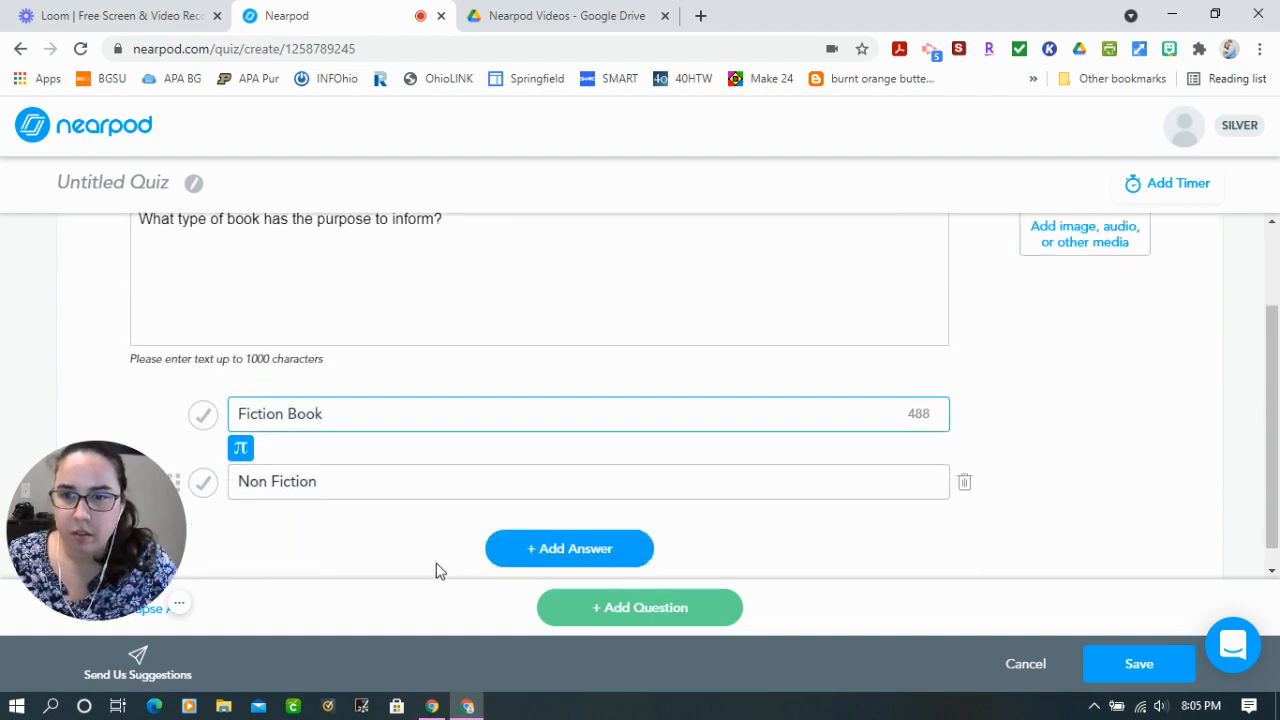
{"action": "left_click", "coordinate": [363, 462]}
{"action": "type", "text": "Book"}
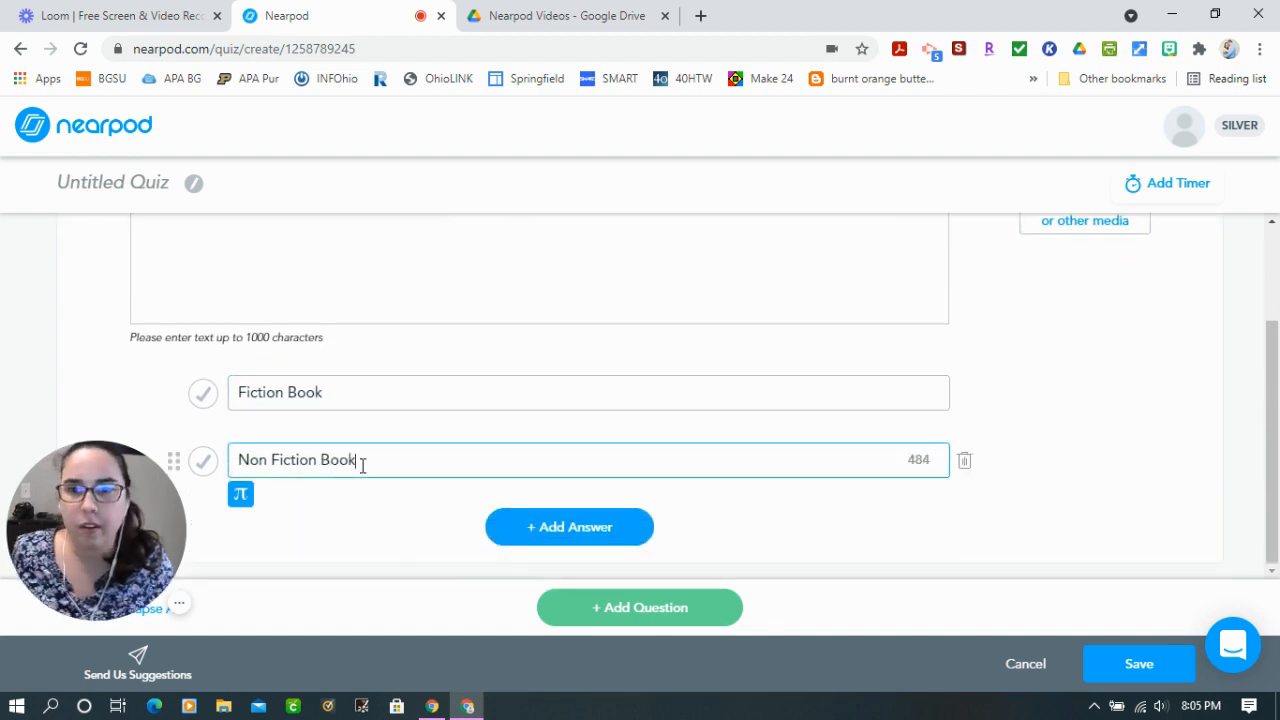
{"action": "left_click", "coordinate": [563, 527]}
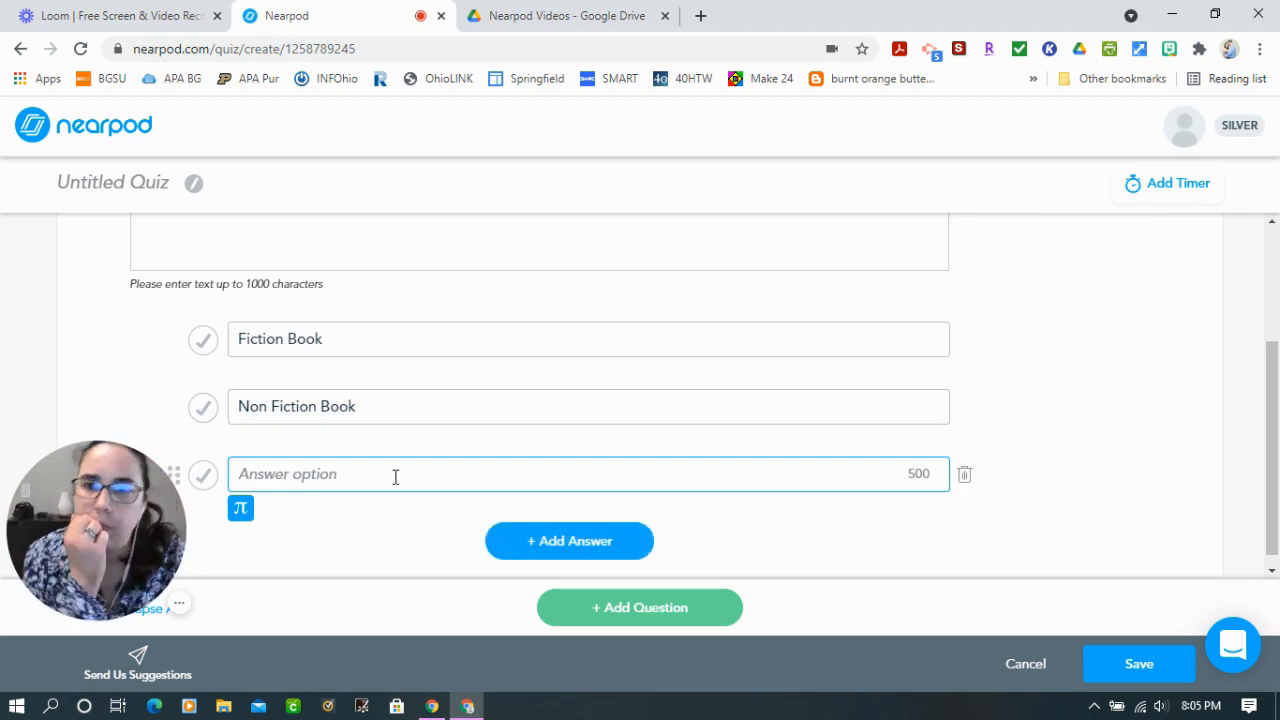
{"action": "left_click", "coordinate": [964, 474]}
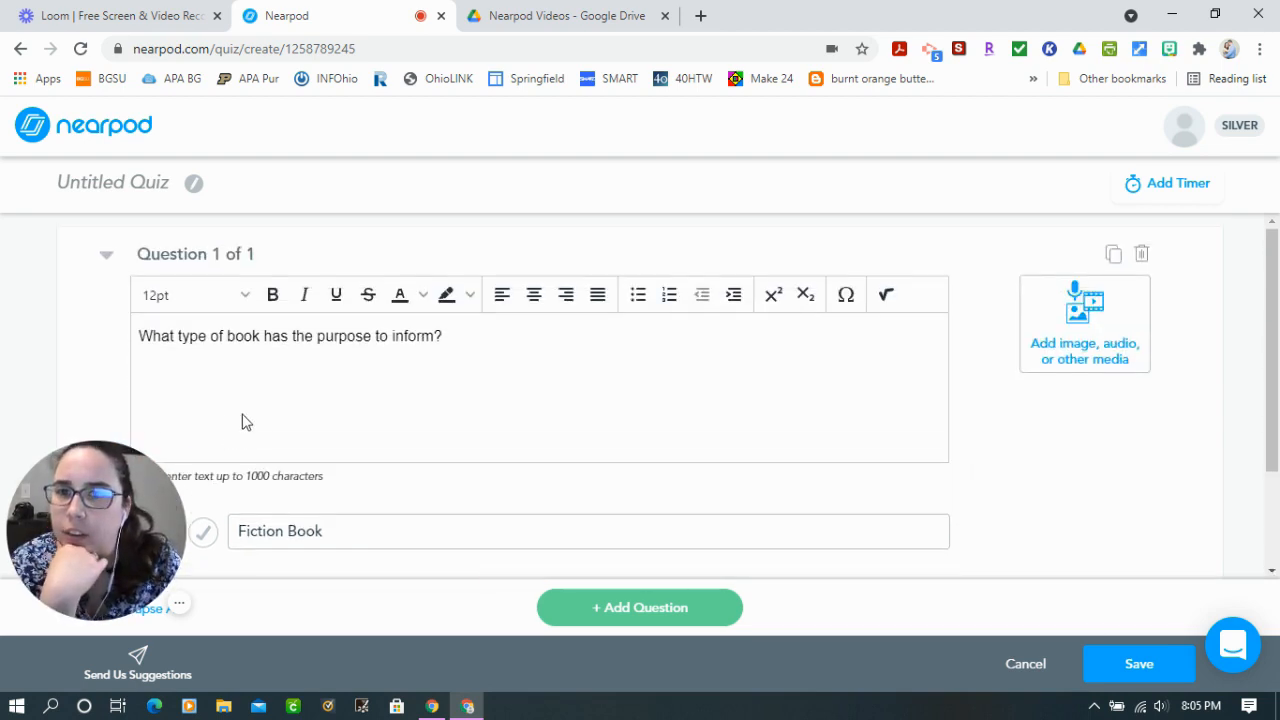
{"action": "left_click", "coordinate": [203, 506]}
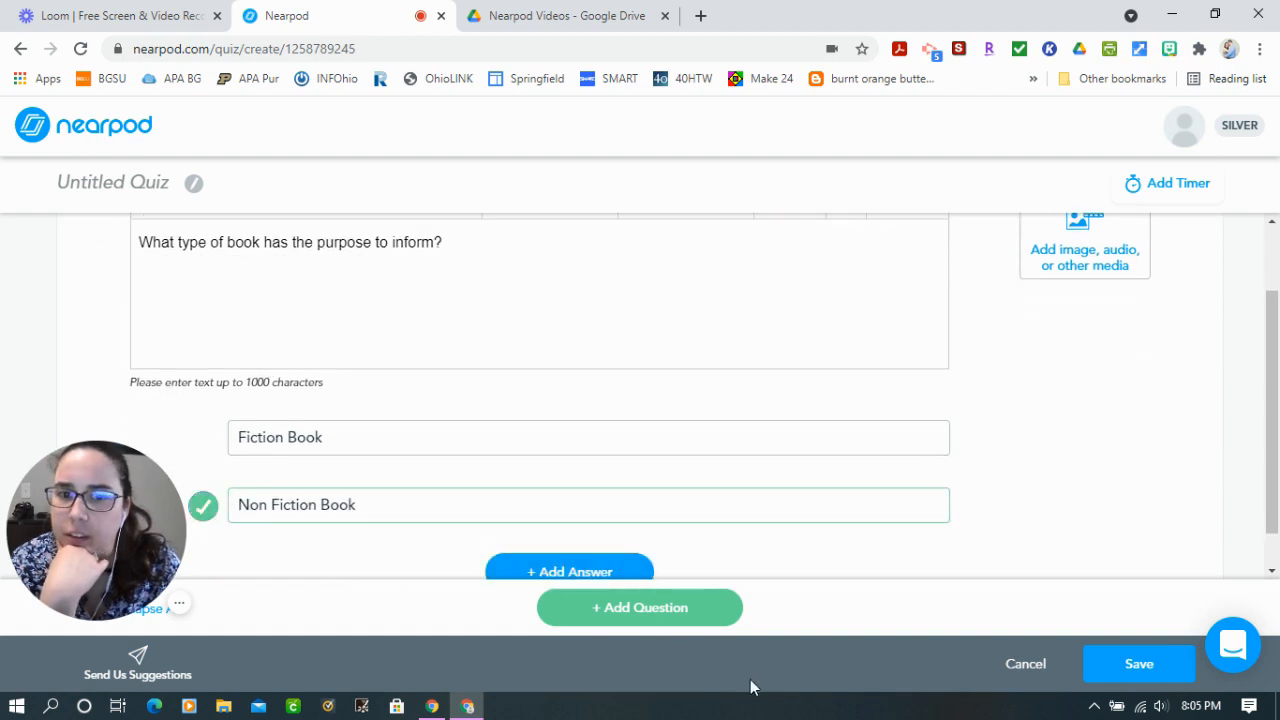
Step: Add a second quiz question reading "What type of book has a purpose to entertain?"
{"action": "scroll", "coordinate": [634, 575], "scroll_direction": "down", "scroll_amount": 1}
{"action": "left_click", "coordinate": [638, 608]}
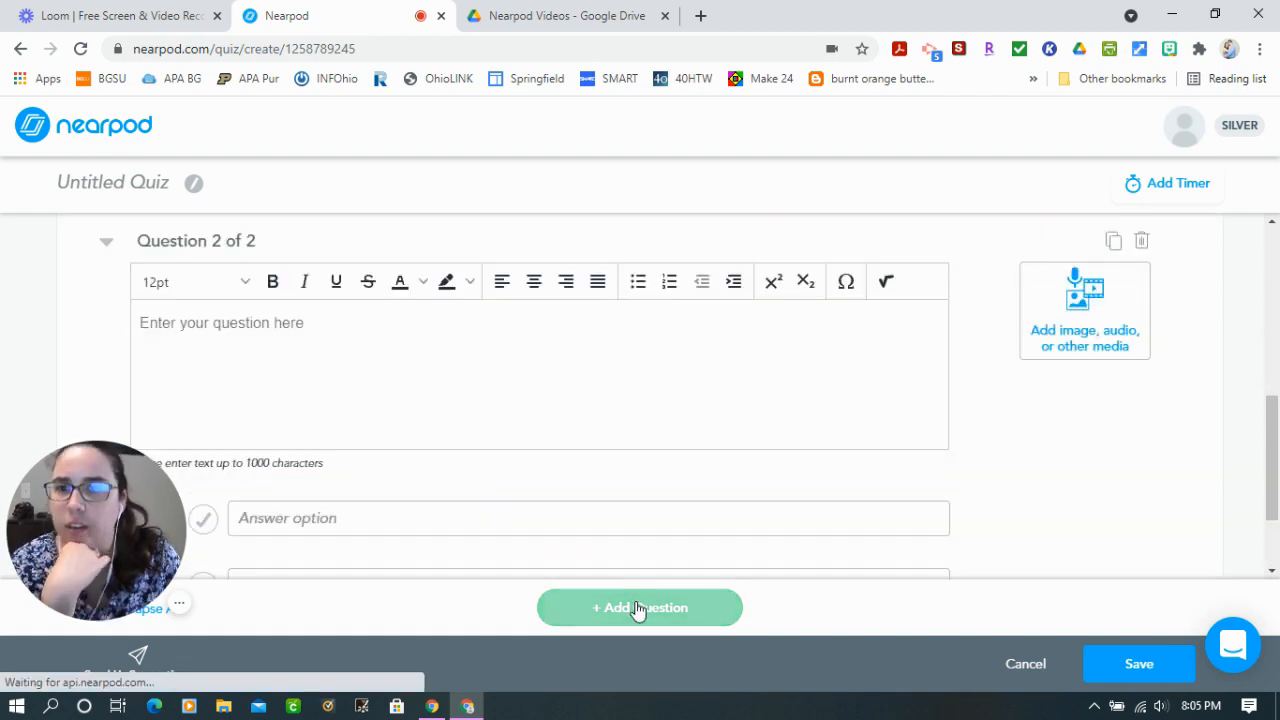
{"action": "left_click", "coordinate": [298, 318]}
{"action": "type", "text": "What typs of"}
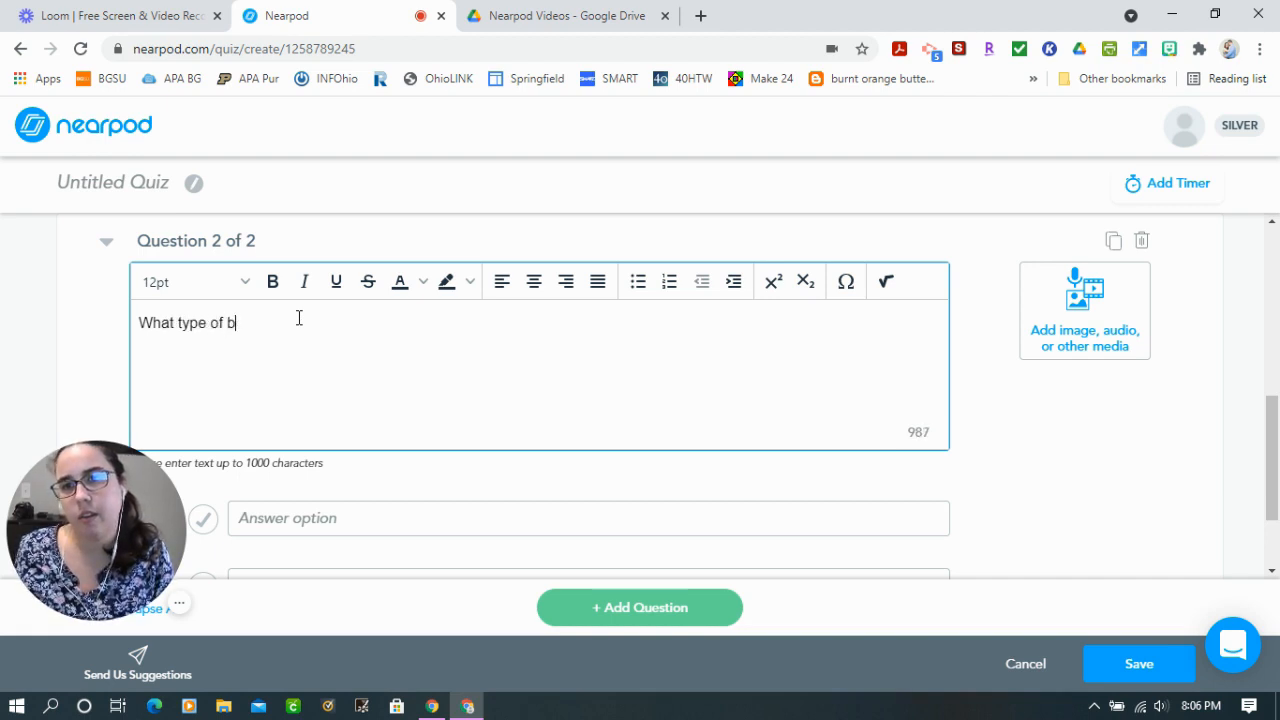
{"action": "type", "text": " book has a  purpose to entertain?"}
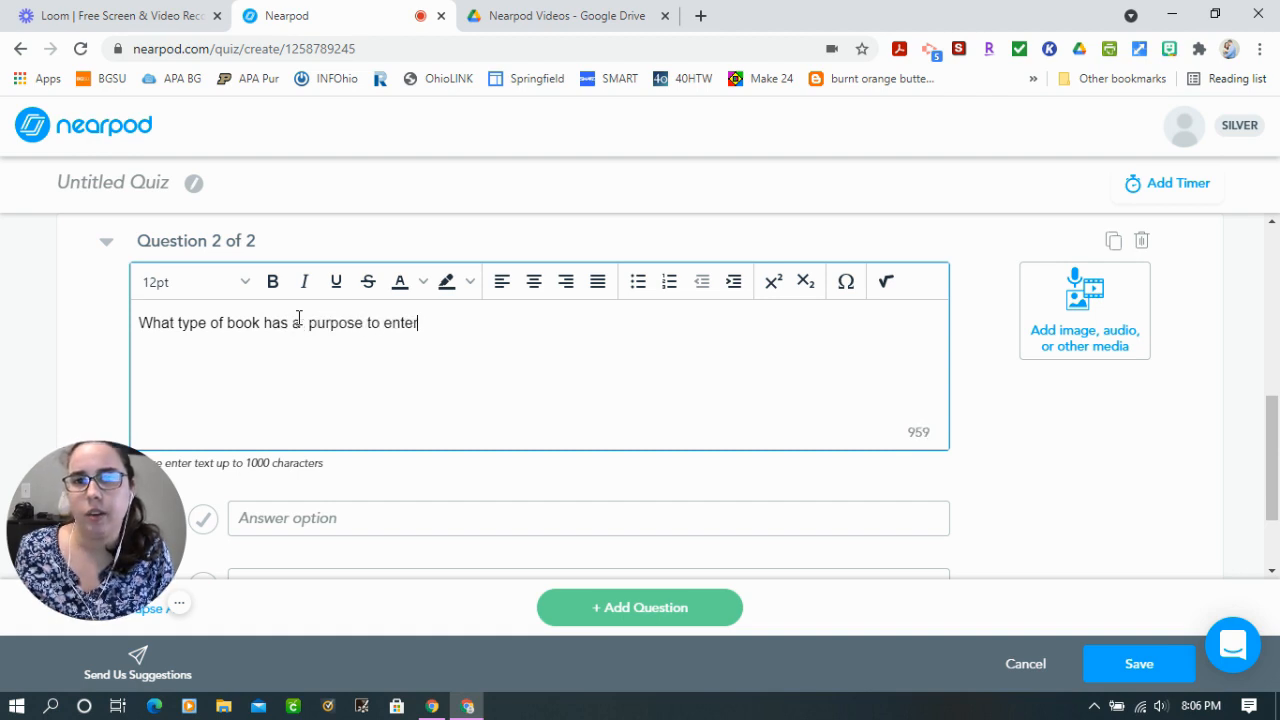
Step: Give the second question the answers "Fiction" and "Nonfiction", mark "Fiction" as correct, and save the quiz
{"action": "left_click", "coordinate": [323, 517]}
{"action": "type", "text": "Fiction"}
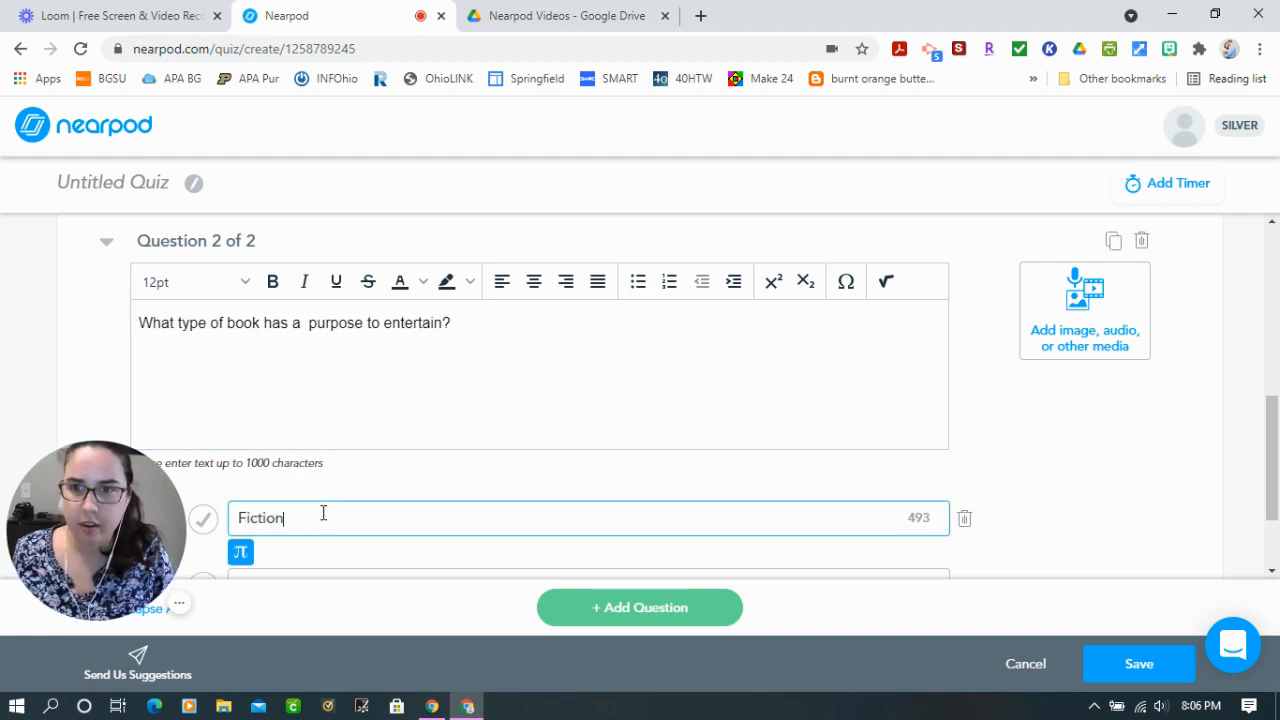
{"action": "key", "text": "Return"}
{"action": "left_click", "coordinate": [312, 495]}
{"action": "type", "text": "Nonfiction"}
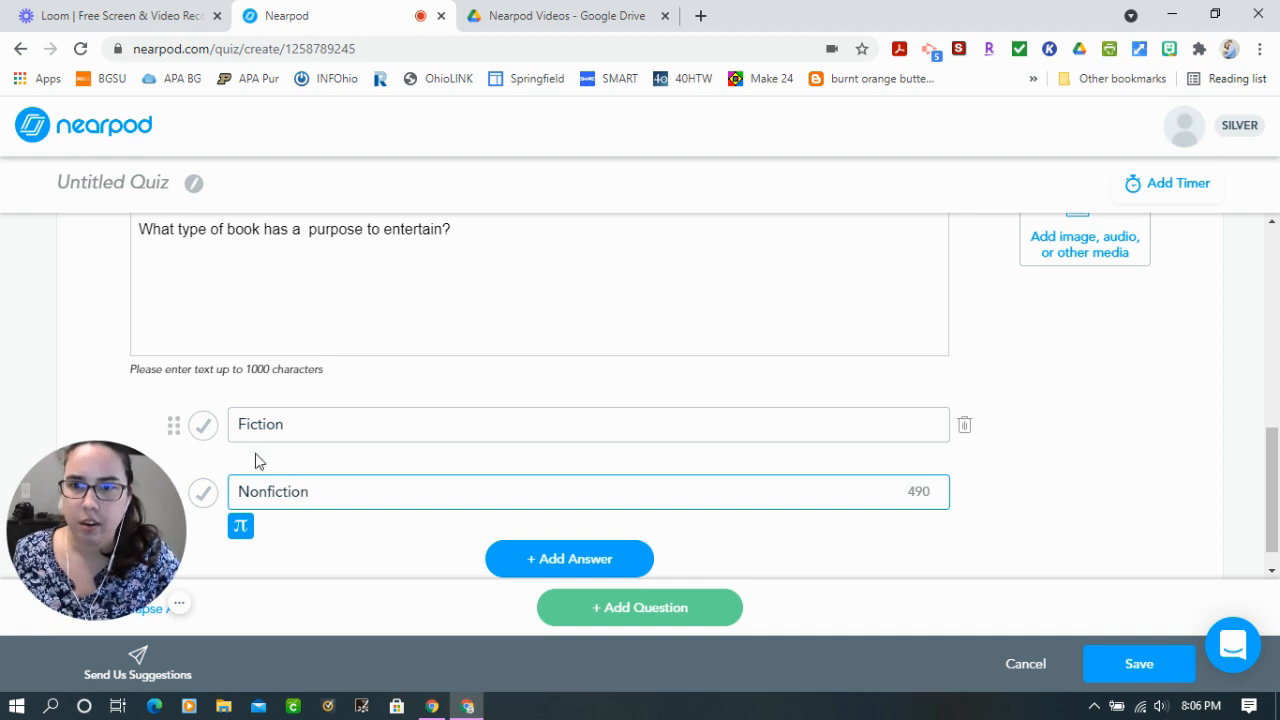
{"action": "left_click", "coordinate": [202, 427]}
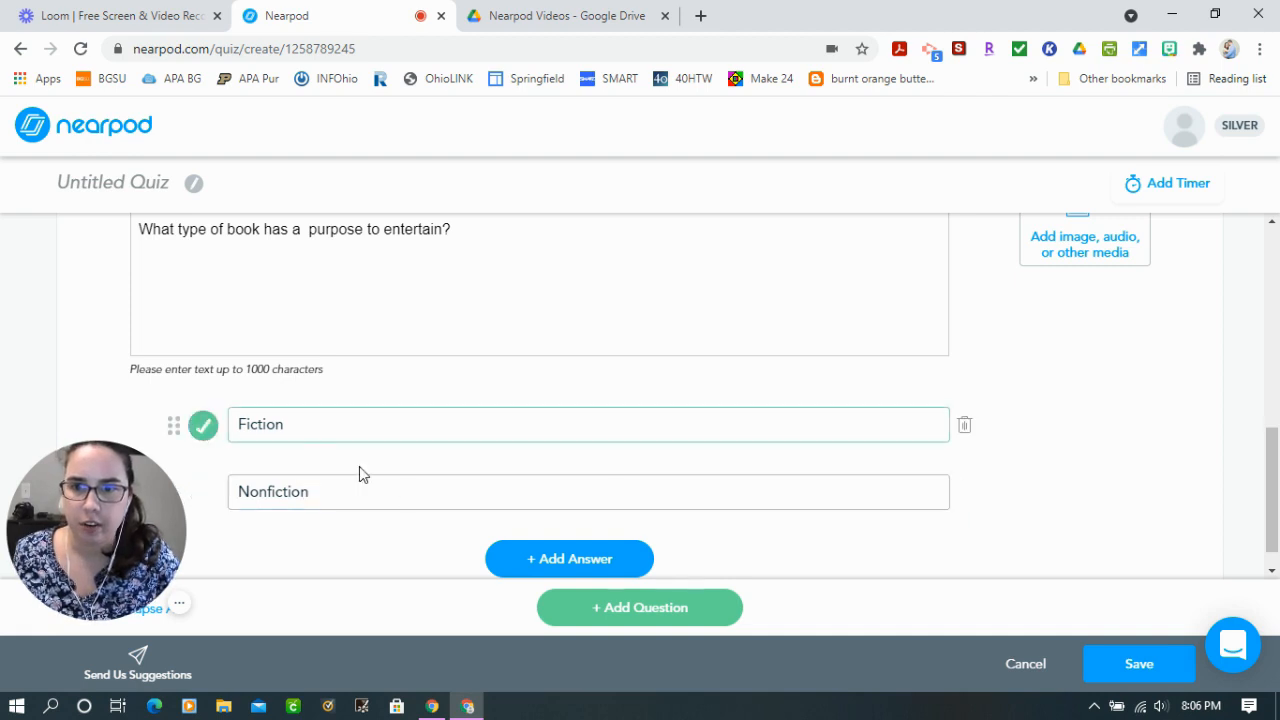
{"action": "left_click", "coordinate": [1132, 665]}
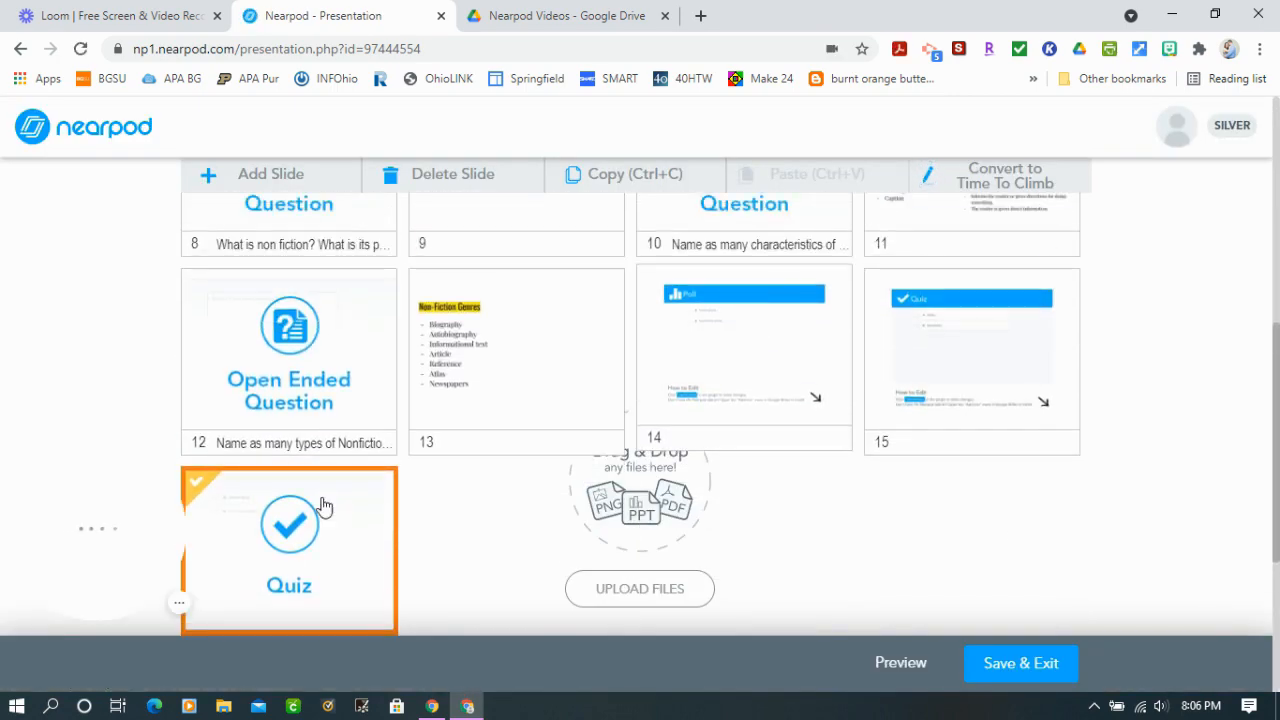
Step: Move the new quiz to directly after the Non-Fiction Genres slide, and delete the imported Poll and Quiz placeholder slides following it
{"action": "left_click_drag", "start_coordinate": [323, 507], "coordinate": [745, 372]}
{"action": "left_click", "coordinate": [986, 409]}
{"action": "key", "text": "Delete"}
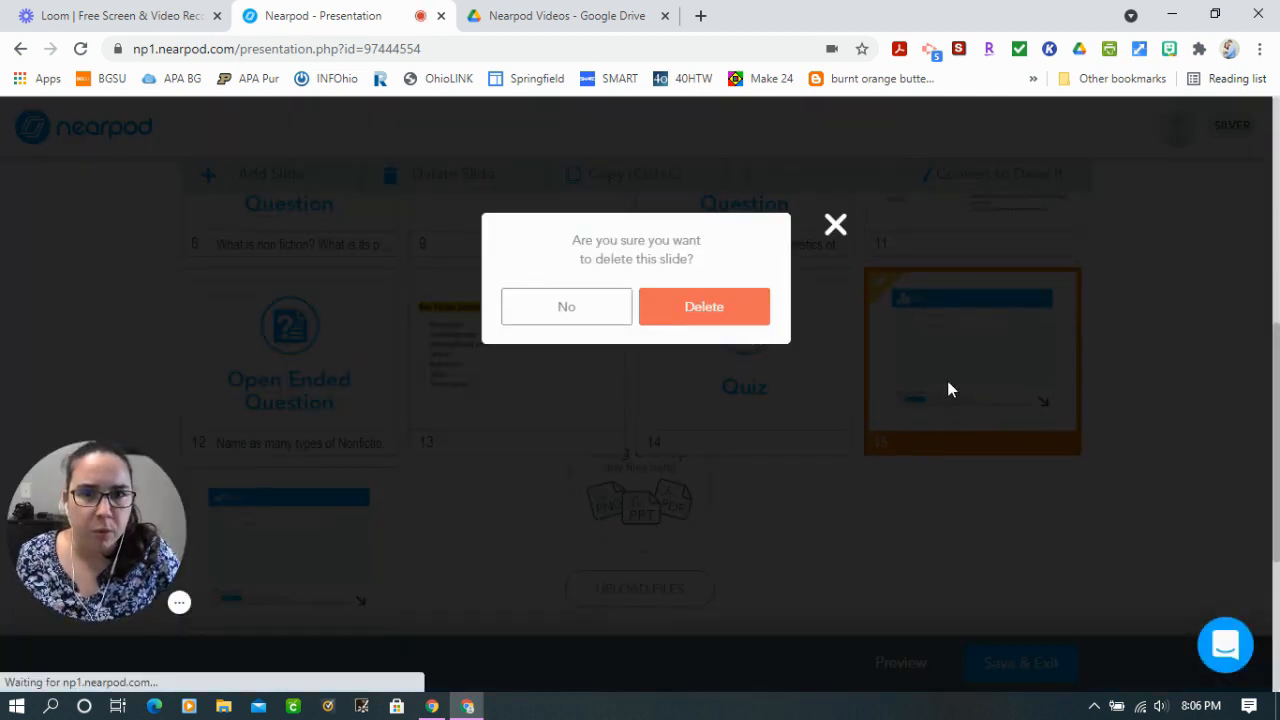
{"action": "left_click", "coordinate": [706, 305]}
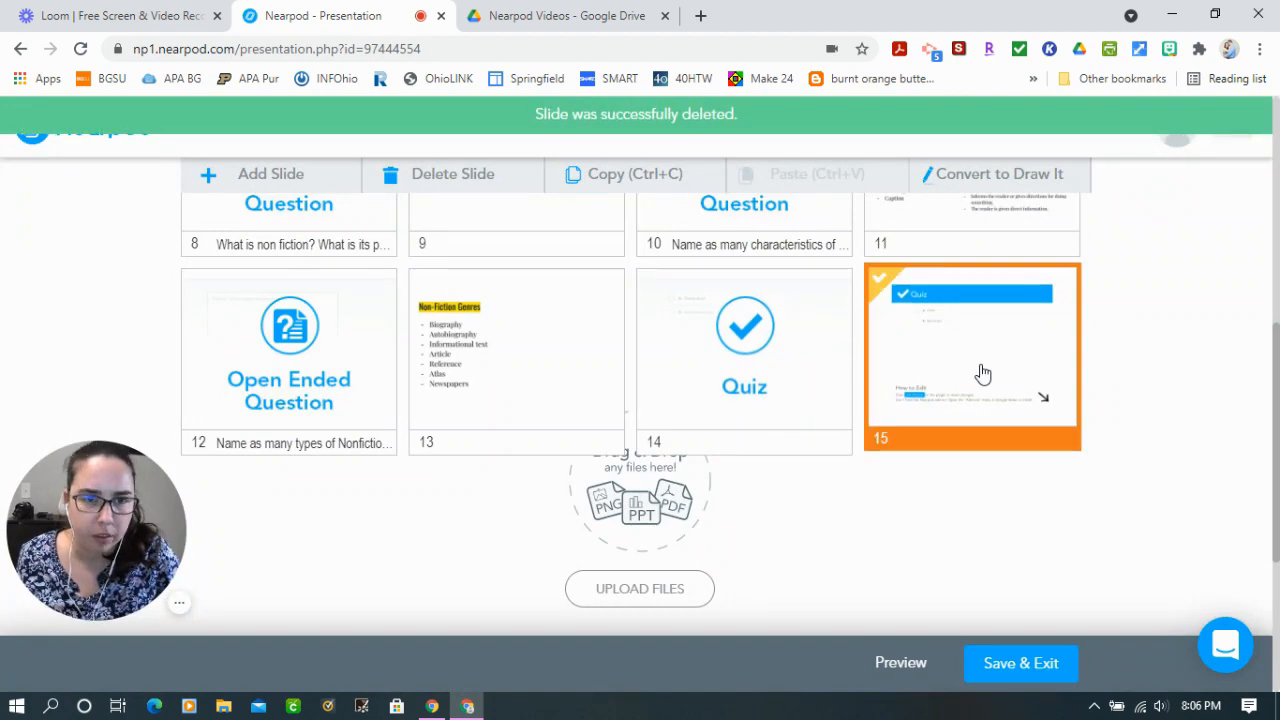
{"action": "key", "text": "Delete"}
{"action": "left_click", "coordinate": [749, 306]}
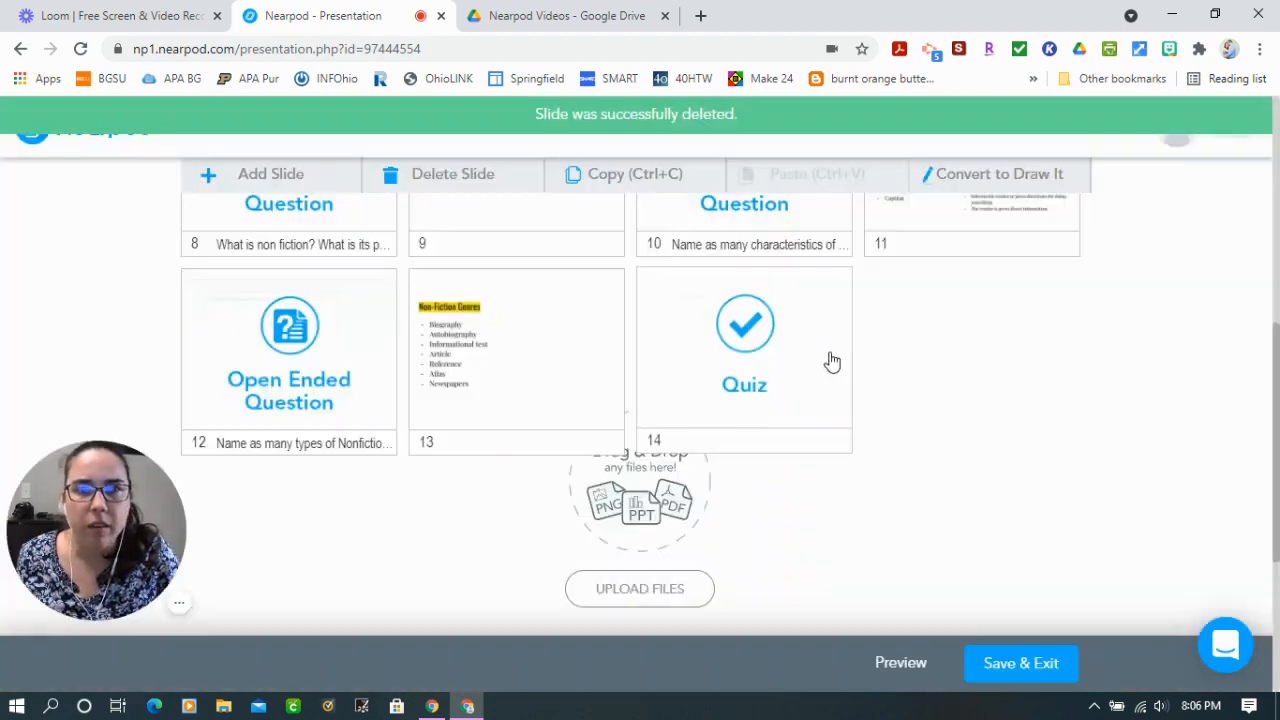
Step: Add a Poll activity with the question "What type of books do you enjoy reading?"
{"action": "scroll", "coordinate": [783, 368], "scroll_direction": "up", "scroll_amount": 5}
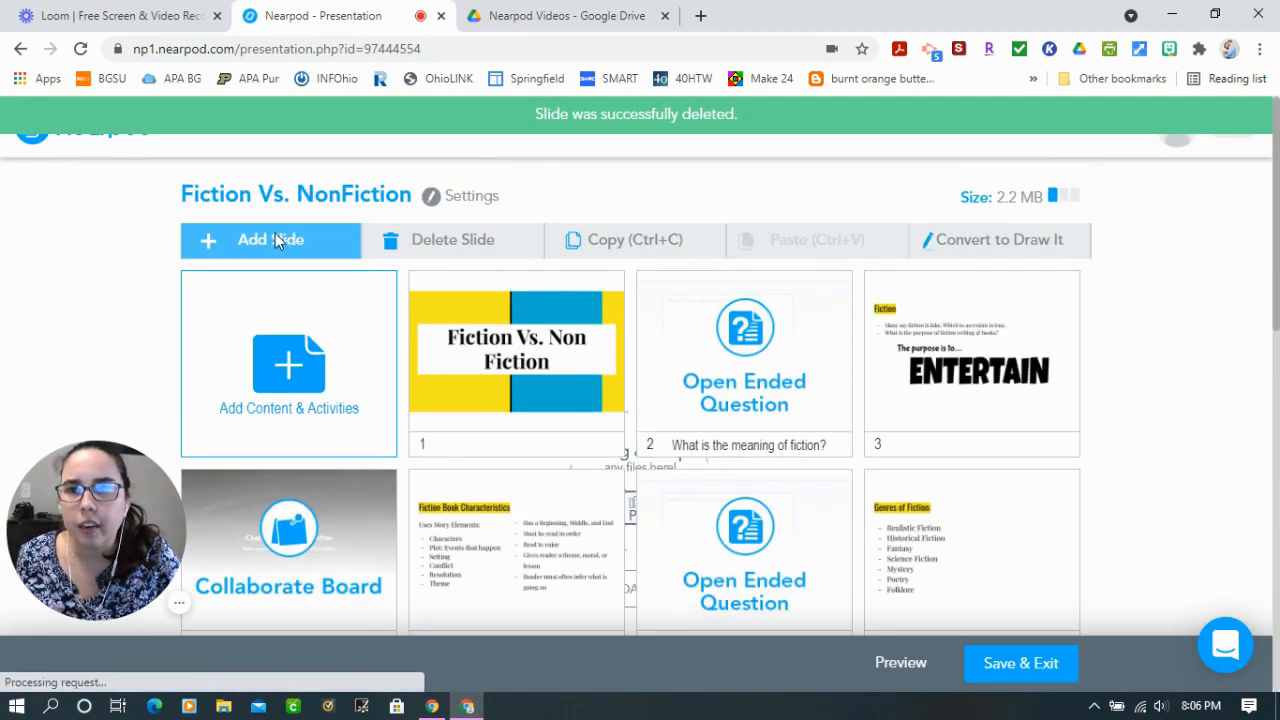
{"action": "left_click", "coordinate": [275, 233]}
{"action": "left_click", "coordinate": [402, 255]}
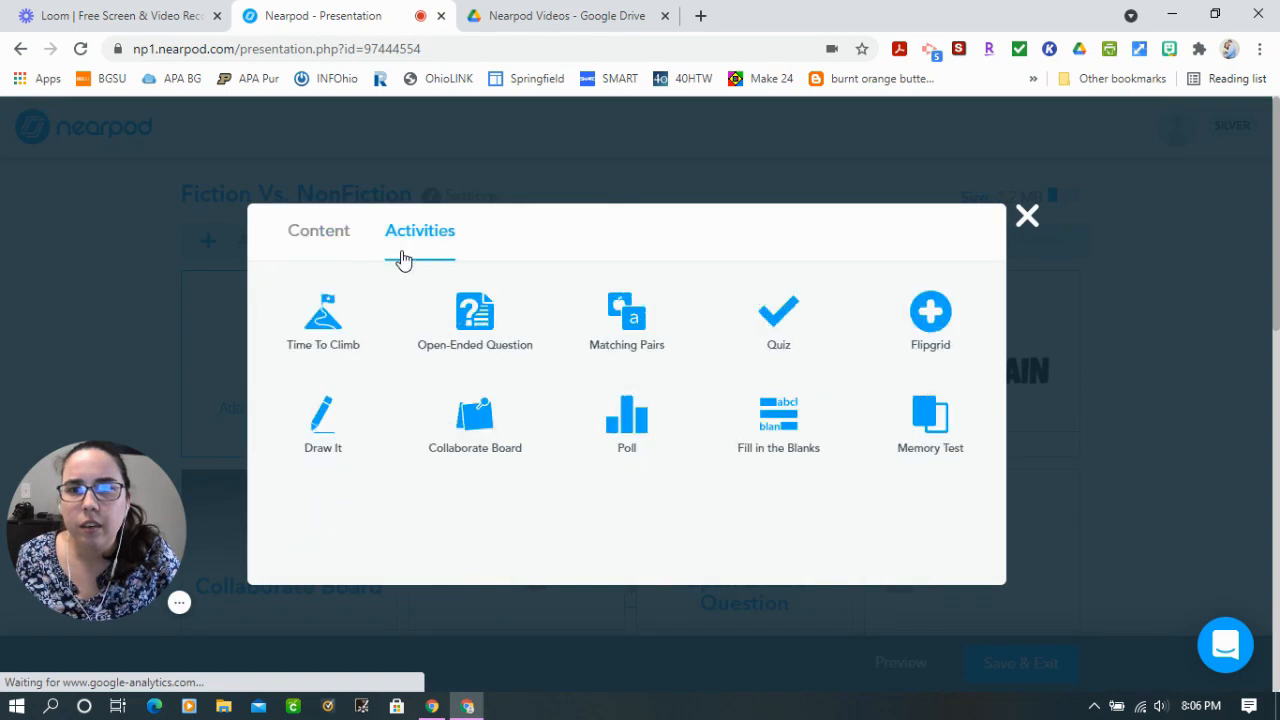
{"action": "left_click", "coordinate": [652, 450]}
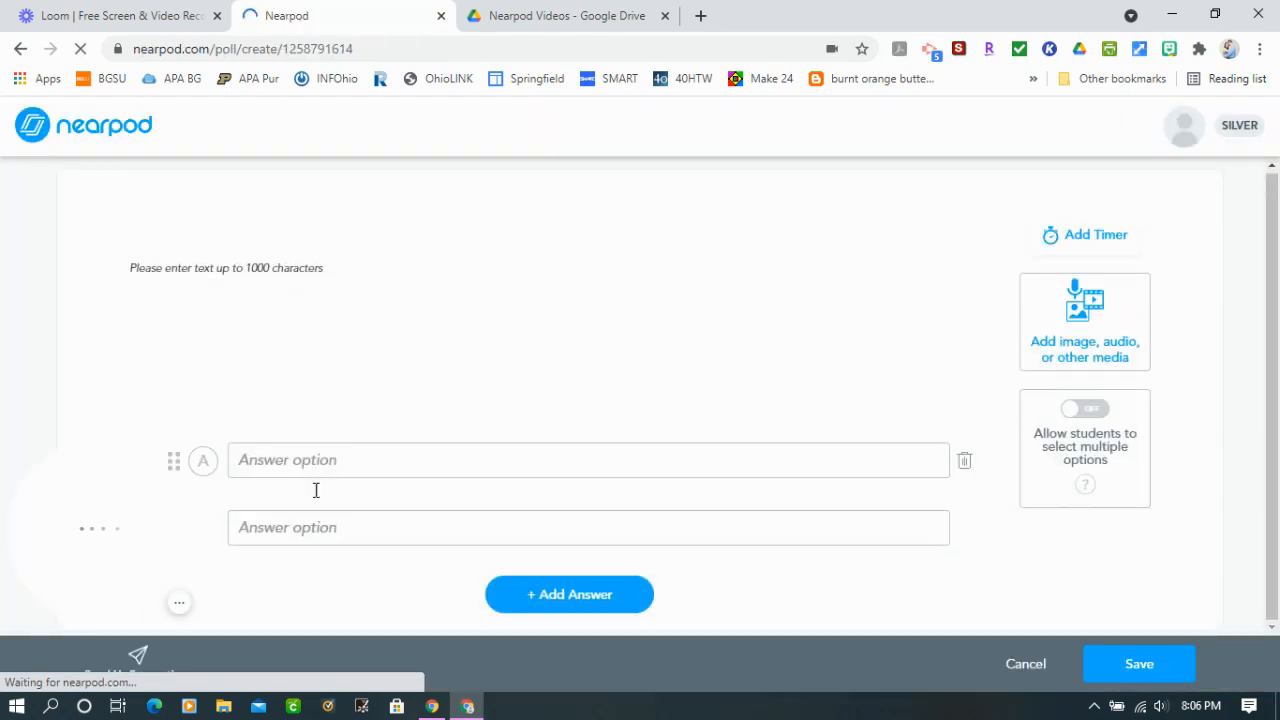
{"action": "left_click", "coordinate": [231, 286]}
{"action": "type", "text": "W"}
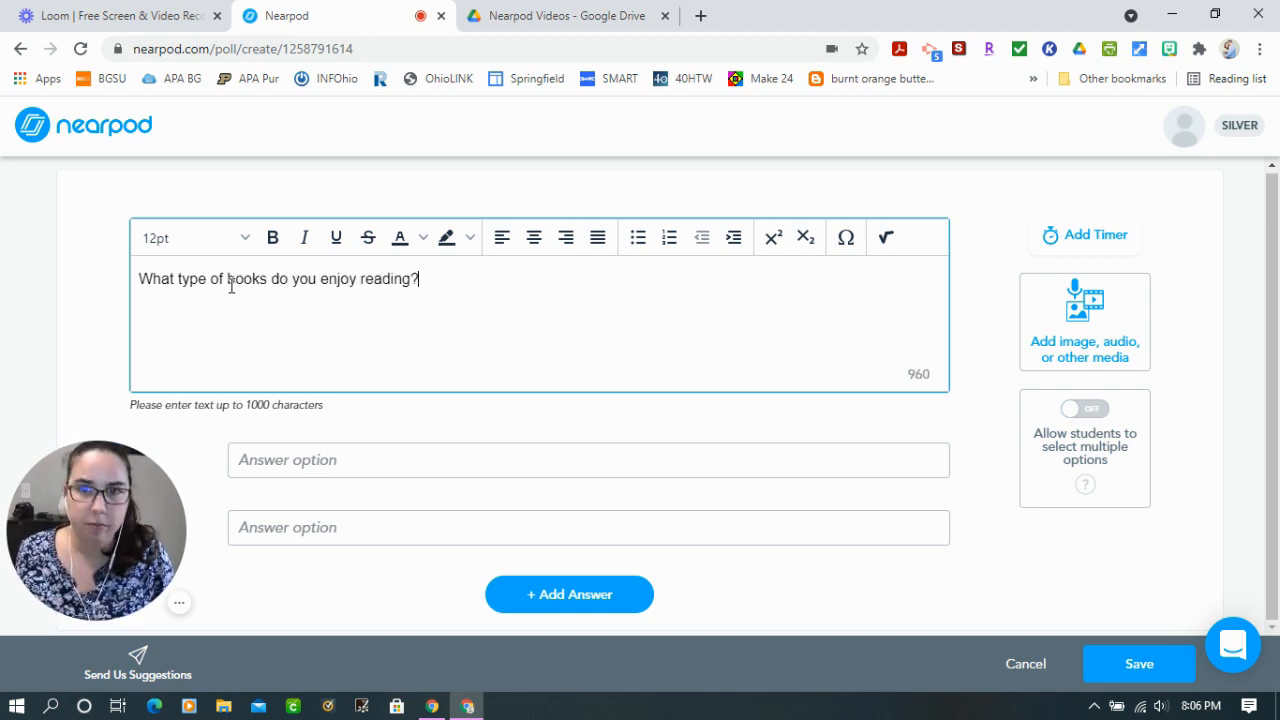
Step: Fill in the poll's answer options with "Fiction Books" and "Non Fiction Books", and save the poll
{"action": "left_click", "coordinate": [303, 463]}
{"action": "type", "text": "Fiction Boo"}
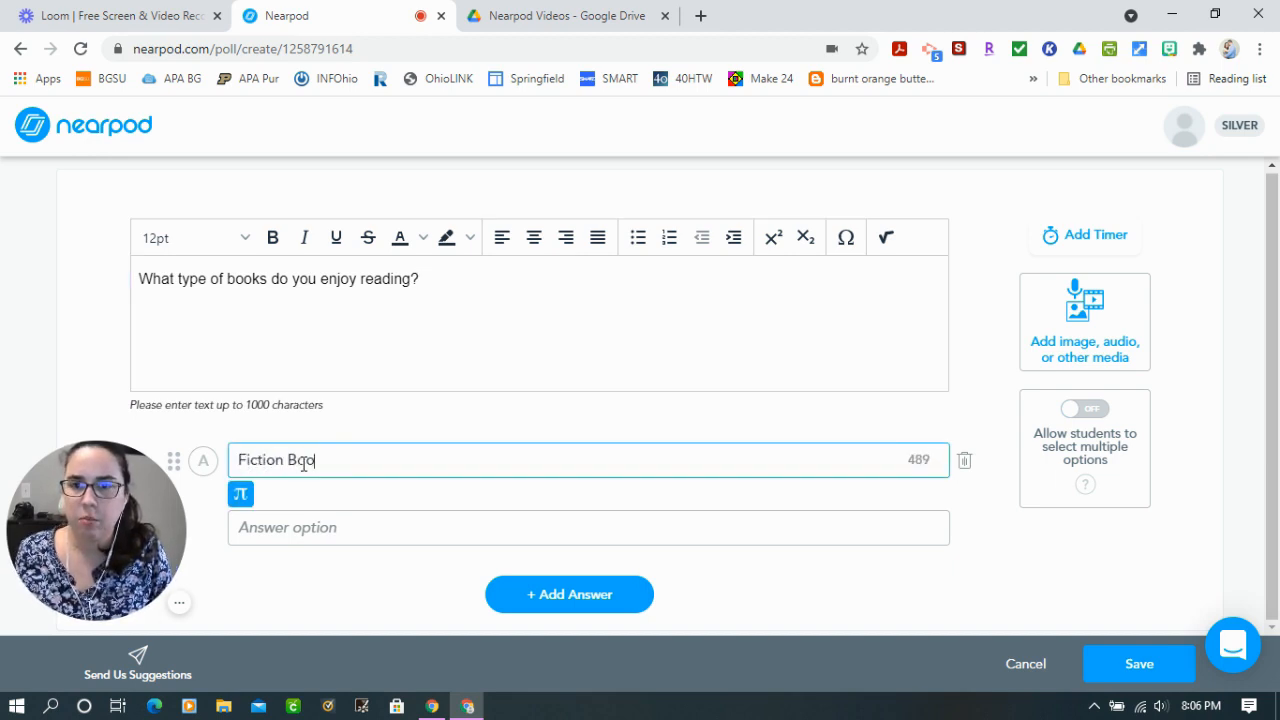
{"action": "type", "text": "ks"}
{"action": "left_click", "coordinate": [329, 540]}
{"action": "type", "text": "N"}
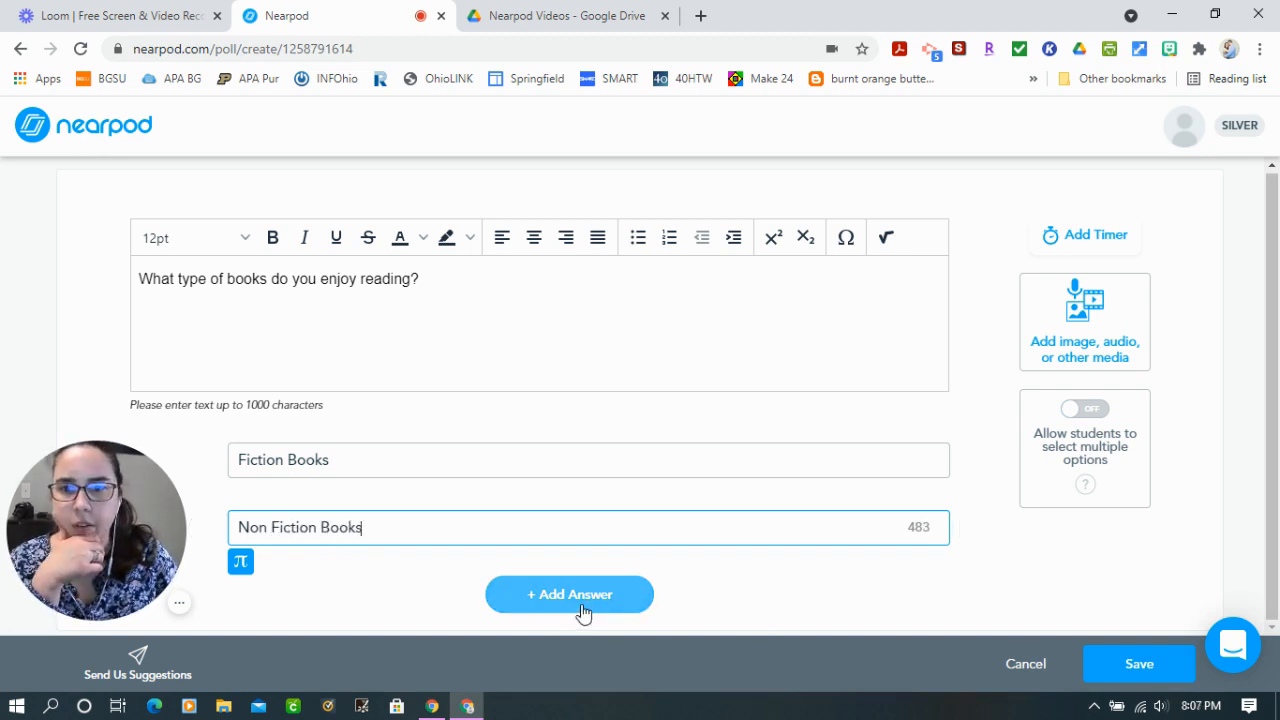
{"action": "left_click", "coordinate": [1113, 655]}
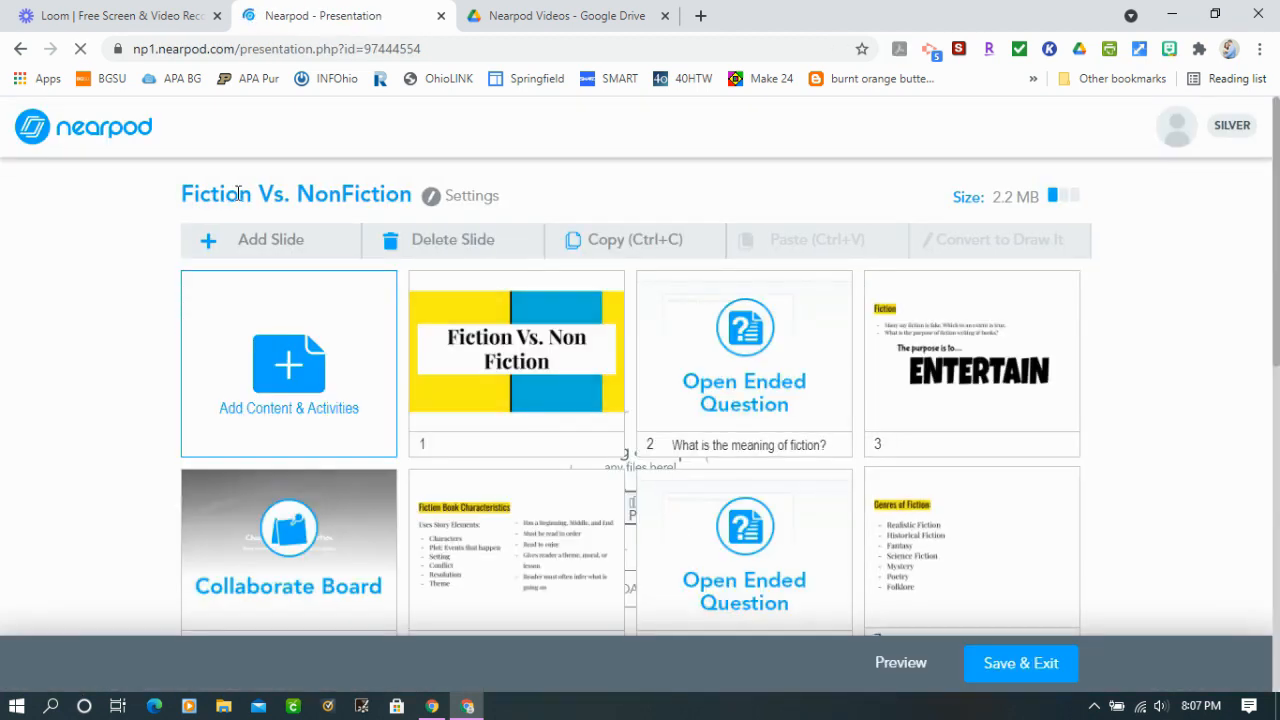
{"action": "left_click", "coordinate": [237, 240]}
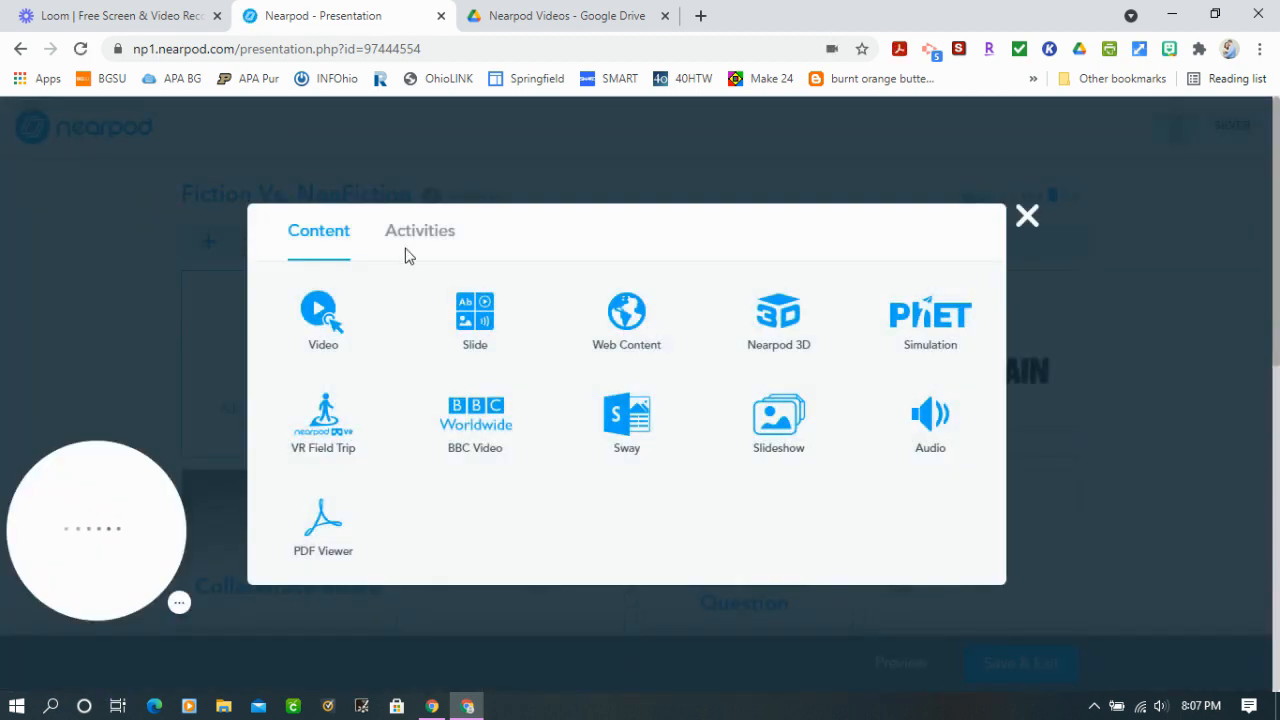
{"action": "left_click", "coordinate": [408, 240]}
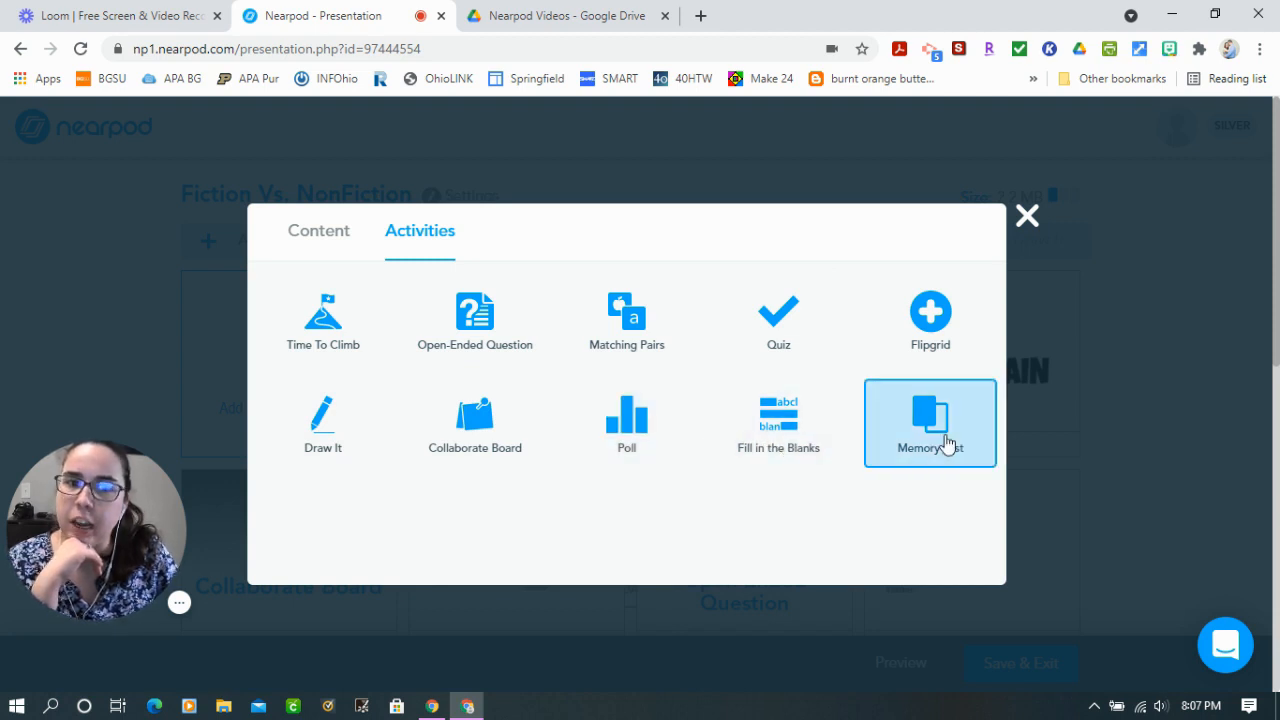
{"action": "left_click", "coordinate": [1026, 214]}
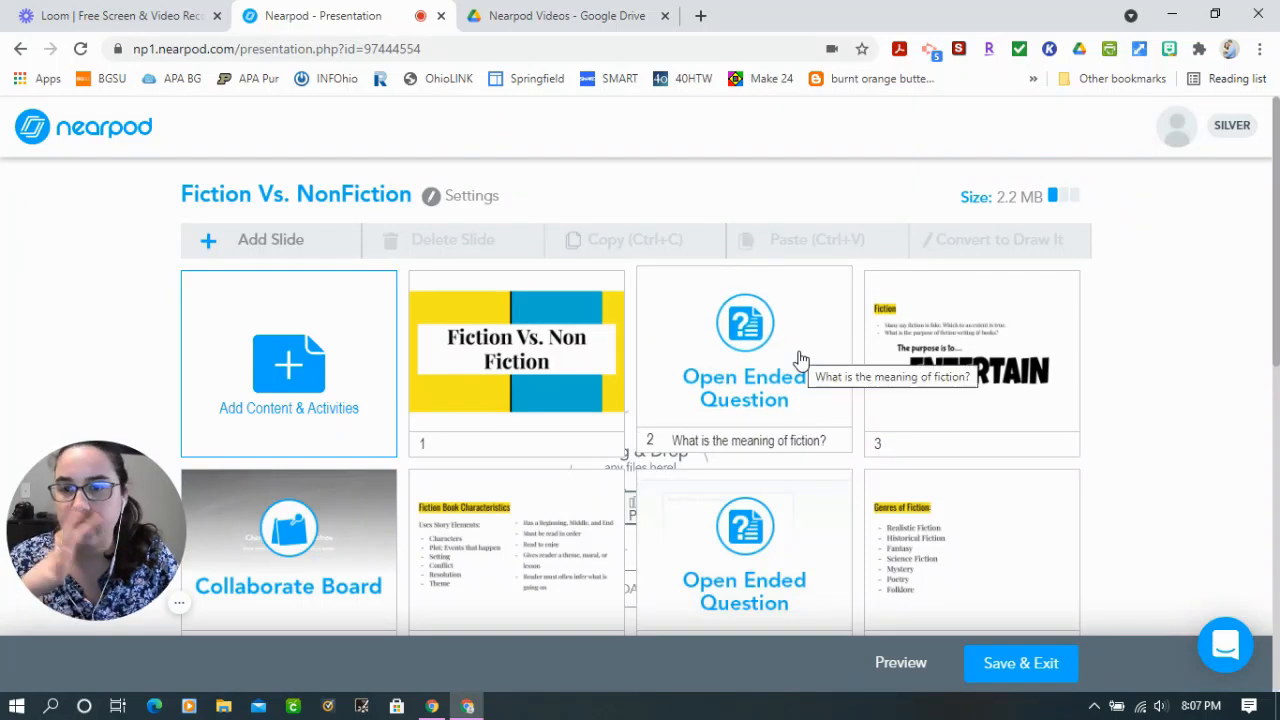
Step: Save the Fiction Vs. NonFiction lesson and exit the lesson editor
{"action": "left_click", "coordinate": [1013, 668]}
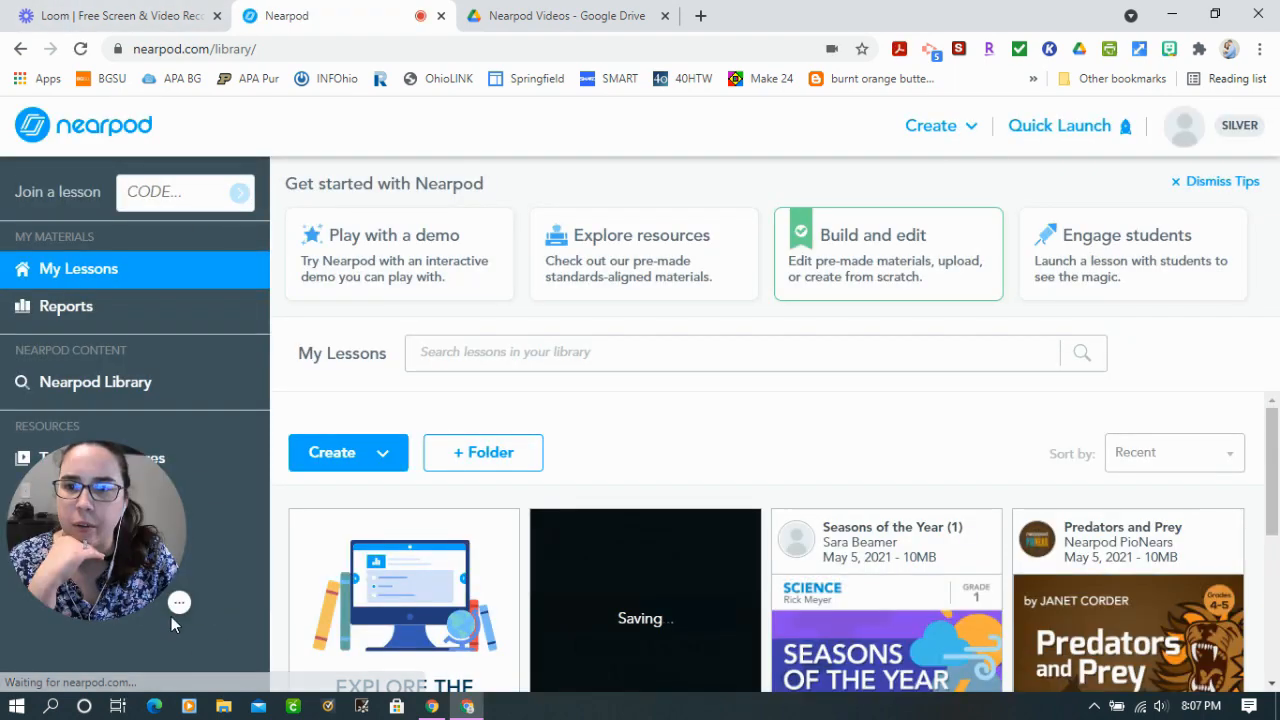
{"action": "left_click", "coordinate": [179, 603]}
{"action": "left_click", "coordinate": [179, 603]}
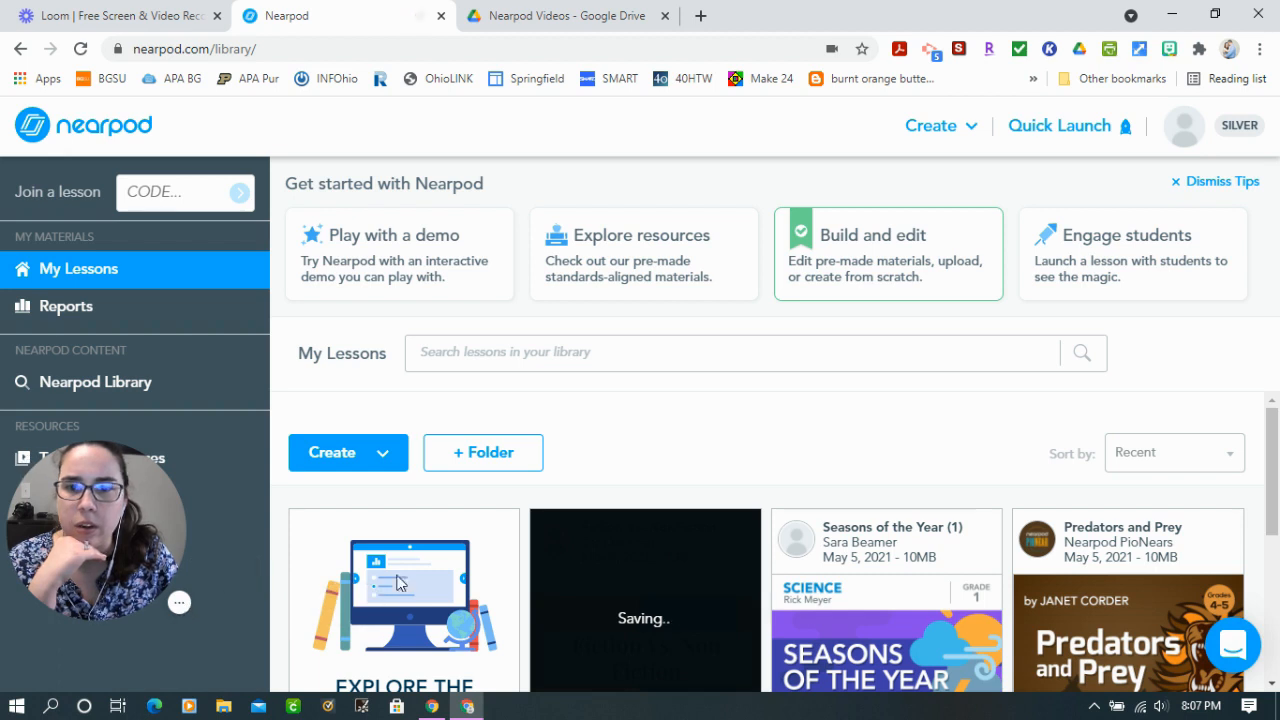
{"action": "scroll", "coordinate": [695, 604], "scroll_direction": "down", "scroll_amount": 1}
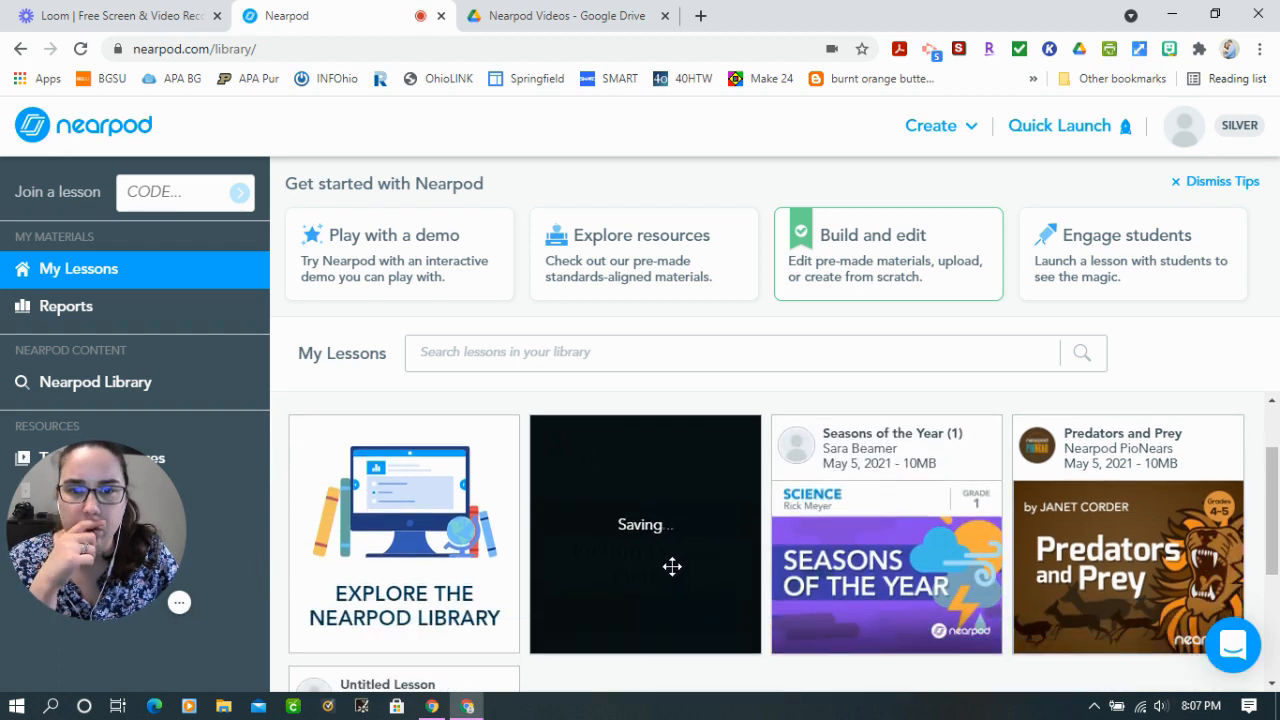
{"action": "left_click", "coordinate": [653, 592]}
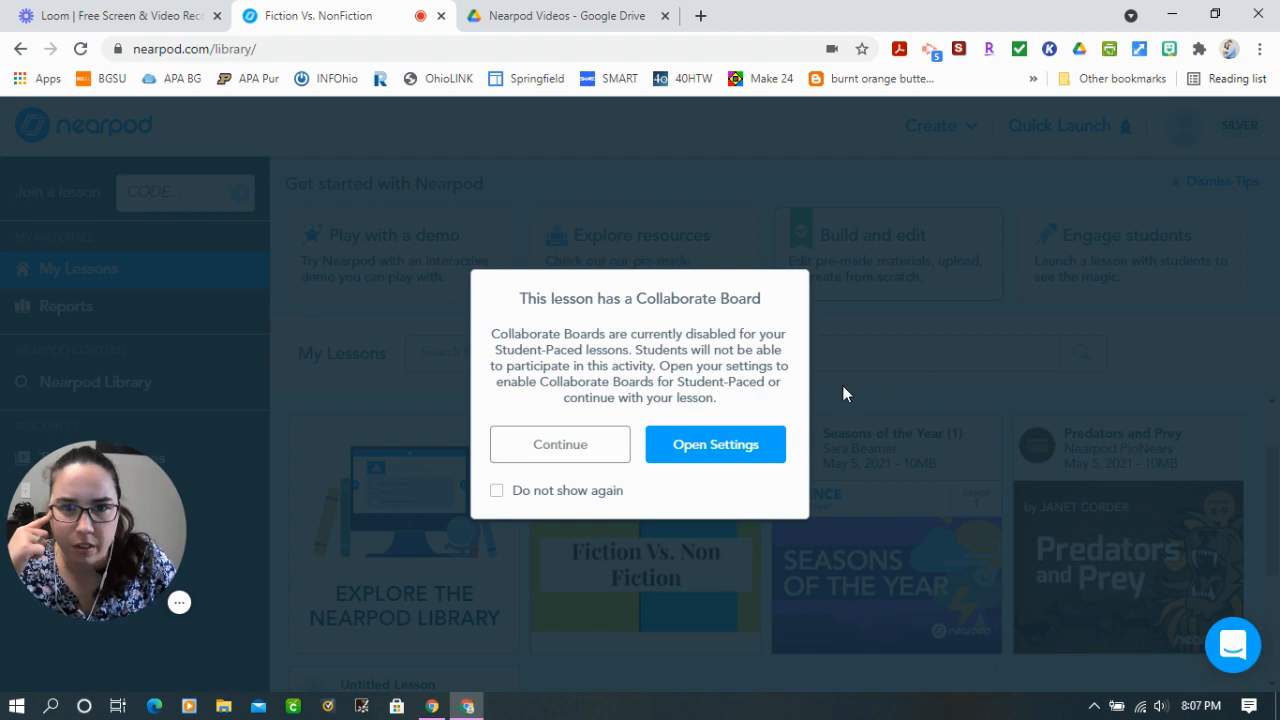
{"action": "left_click", "coordinate": [699, 447]}
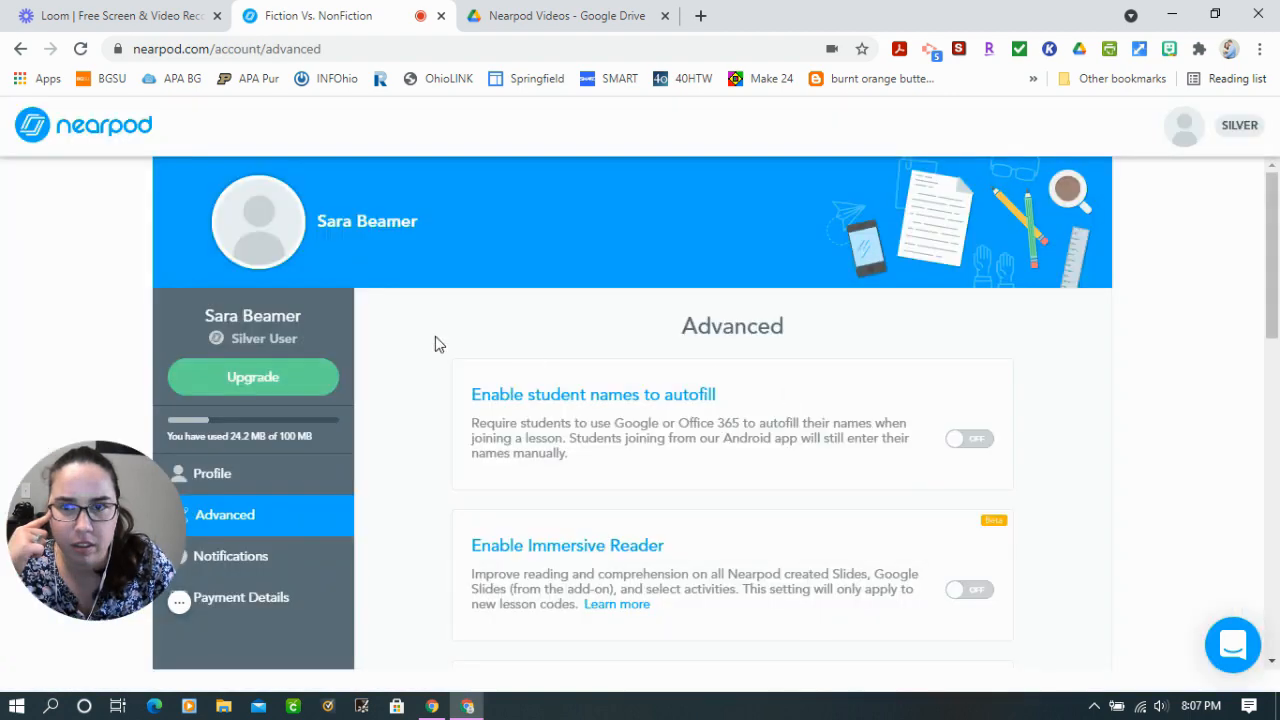
{"action": "left_click", "coordinate": [20, 48]}
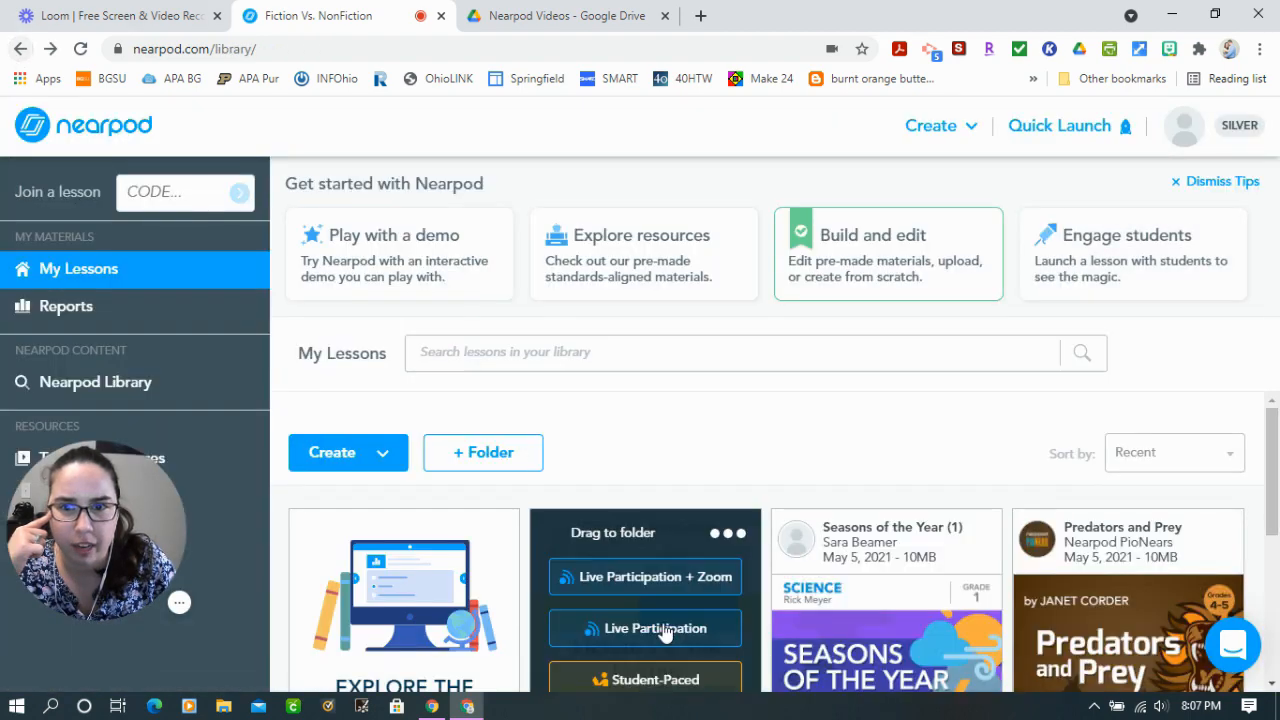
Step: Launch the Fiction Vs. NonFiction lesson in Live Participation mode and copy its join code
{"action": "scroll", "coordinate": [670, 630], "scroll_direction": "down", "scroll_amount": 1}
{"action": "left_click", "coordinate": [646, 540]}
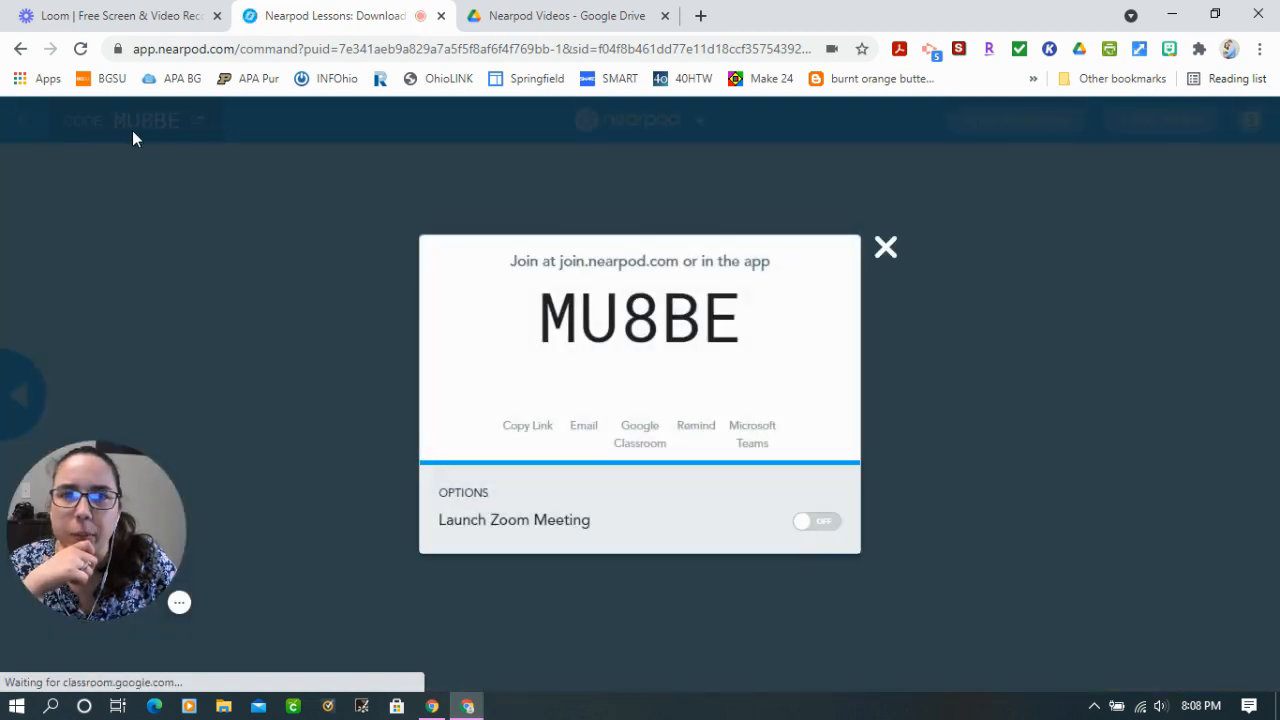
{"action": "left_click_drag", "start_coordinate": [738, 318], "coordinate": [493, 304]}
{"action": "key", "text": "ctrl+c"}
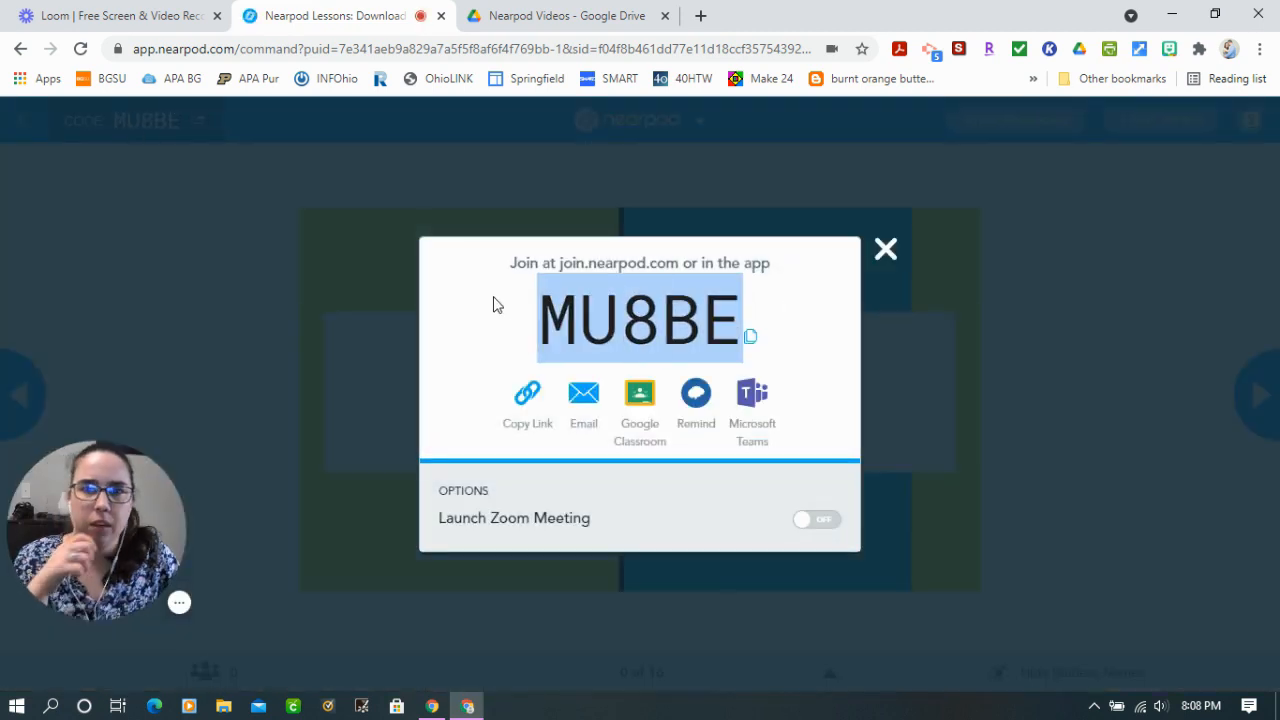
Step: Shrink the teacher's browser window, open a new Chrome window for the student view, and arrange and widen it beside the teacher's
{"action": "left_click", "coordinate": [1215, 13]}
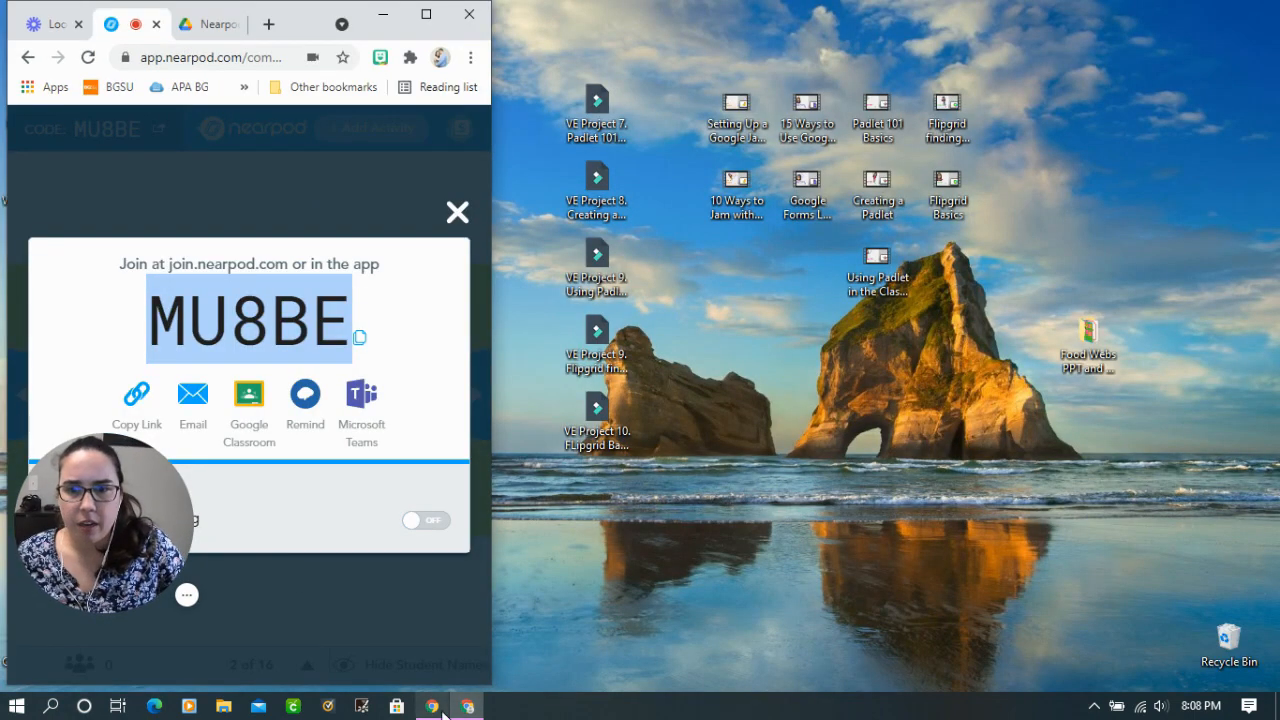
{"action": "right_click", "coordinate": [466, 704]}
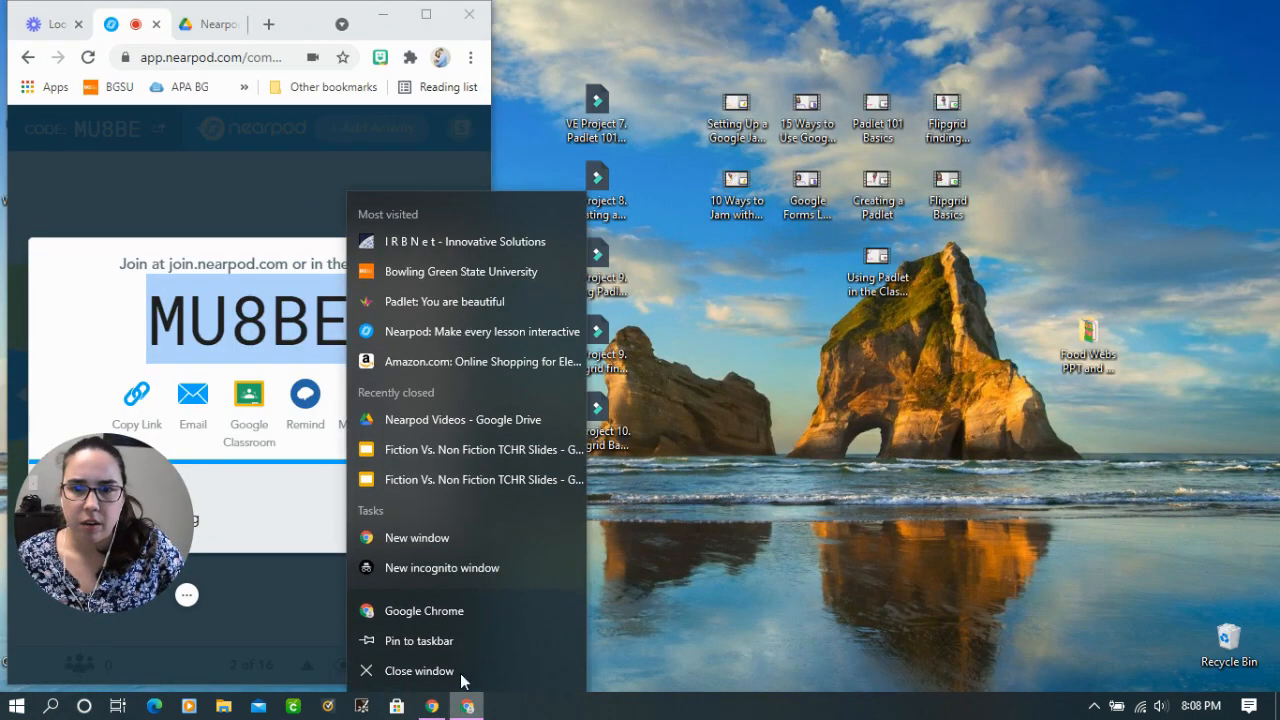
{"action": "left_click", "coordinate": [407, 530]}
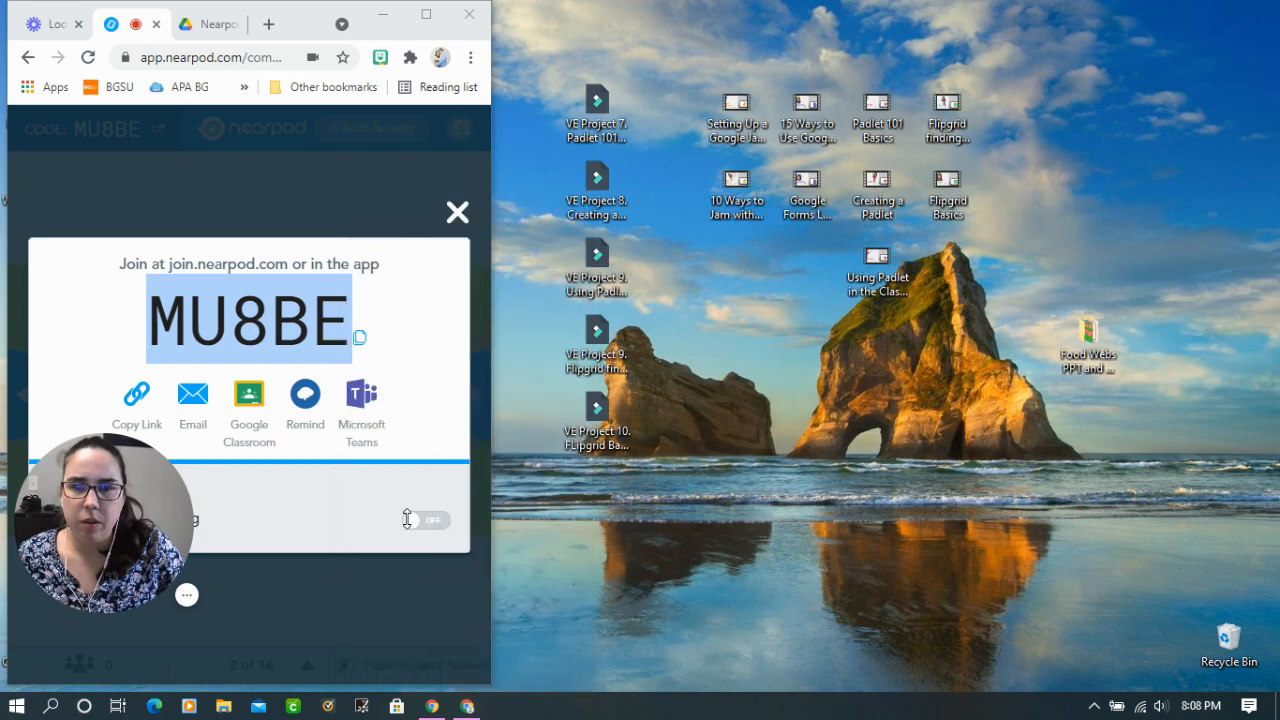
{"action": "left_click_drag", "start_coordinate": [303, 28], "coordinate": [920, 44]}
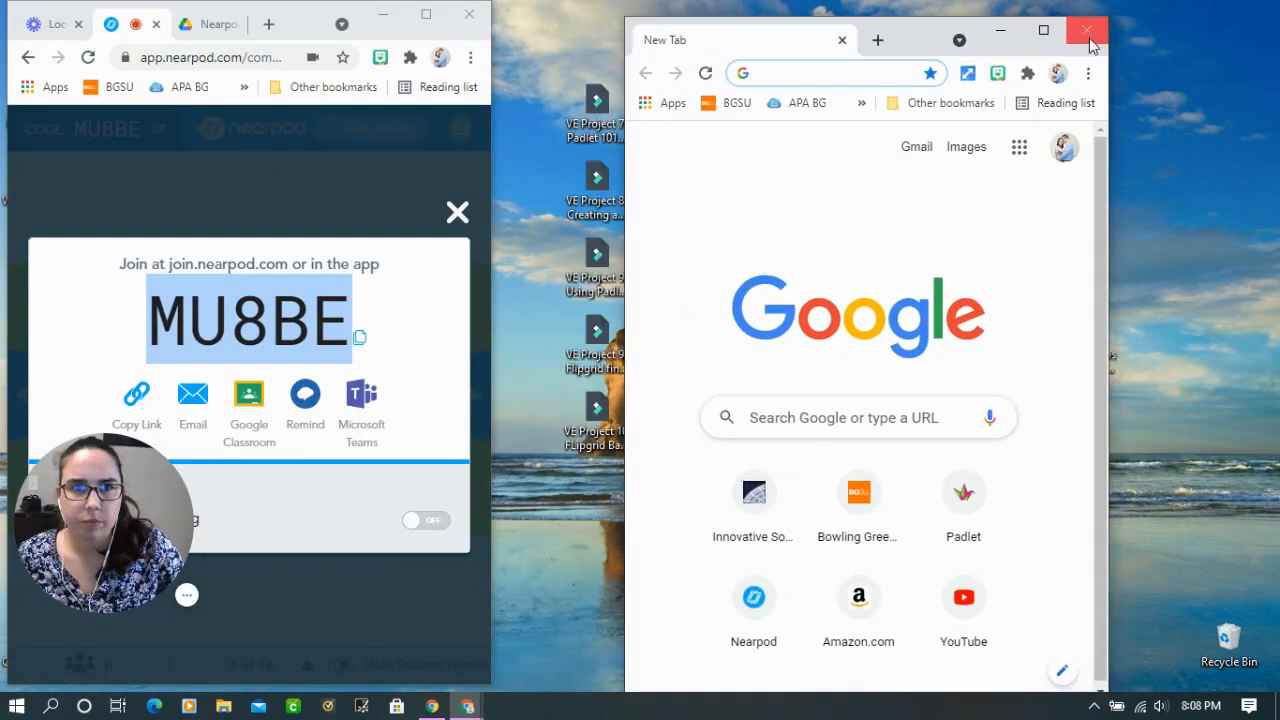
{"action": "left_click_drag", "start_coordinate": [1110, 64], "coordinate": [1256, 64]}
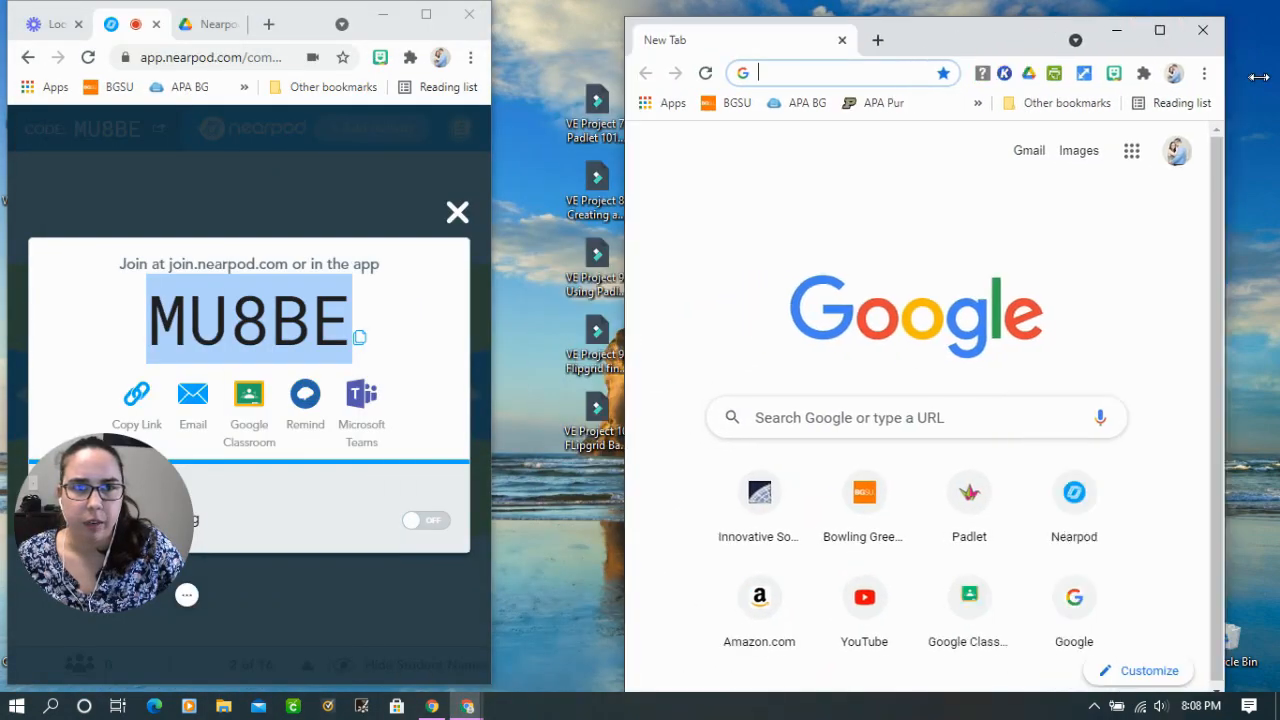
{"action": "left_click_drag", "start_coordinate": [932, 45], "coordinate": [808, 17]}
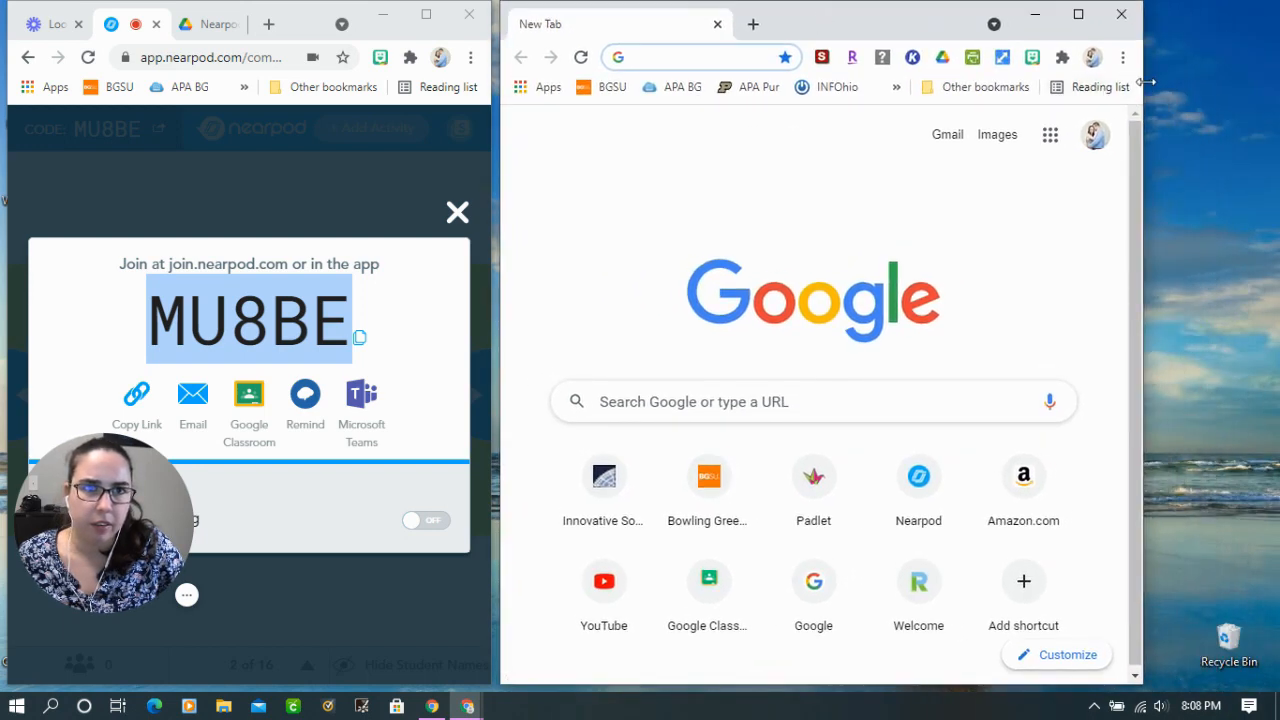
{"action": "left_click_drag", "start_coordinate": [1147, 83], "coordinate": [1224, 83]}
Step: Go to join.nearpod.com in the new browser window and join the session with the copied lesson code
{"action": "left_click", "coordinate": [748, 57]}
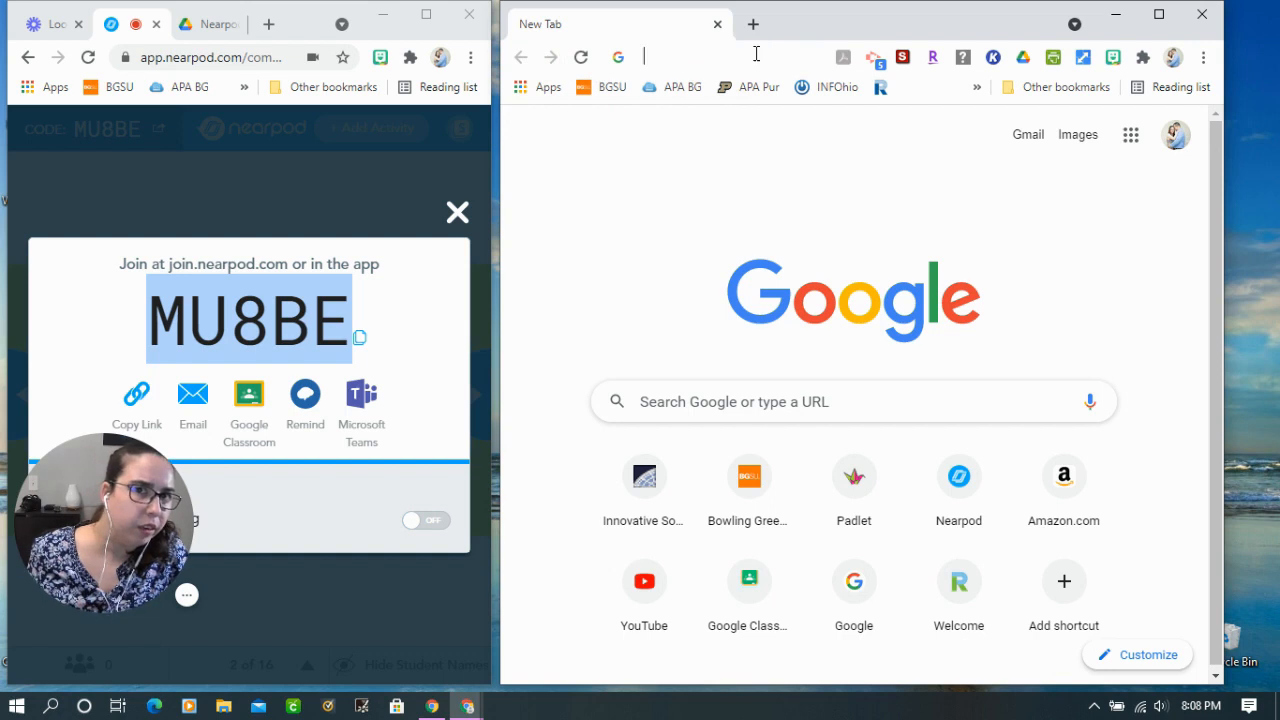
{"action": "type", "text": "join.nearpod.com"}
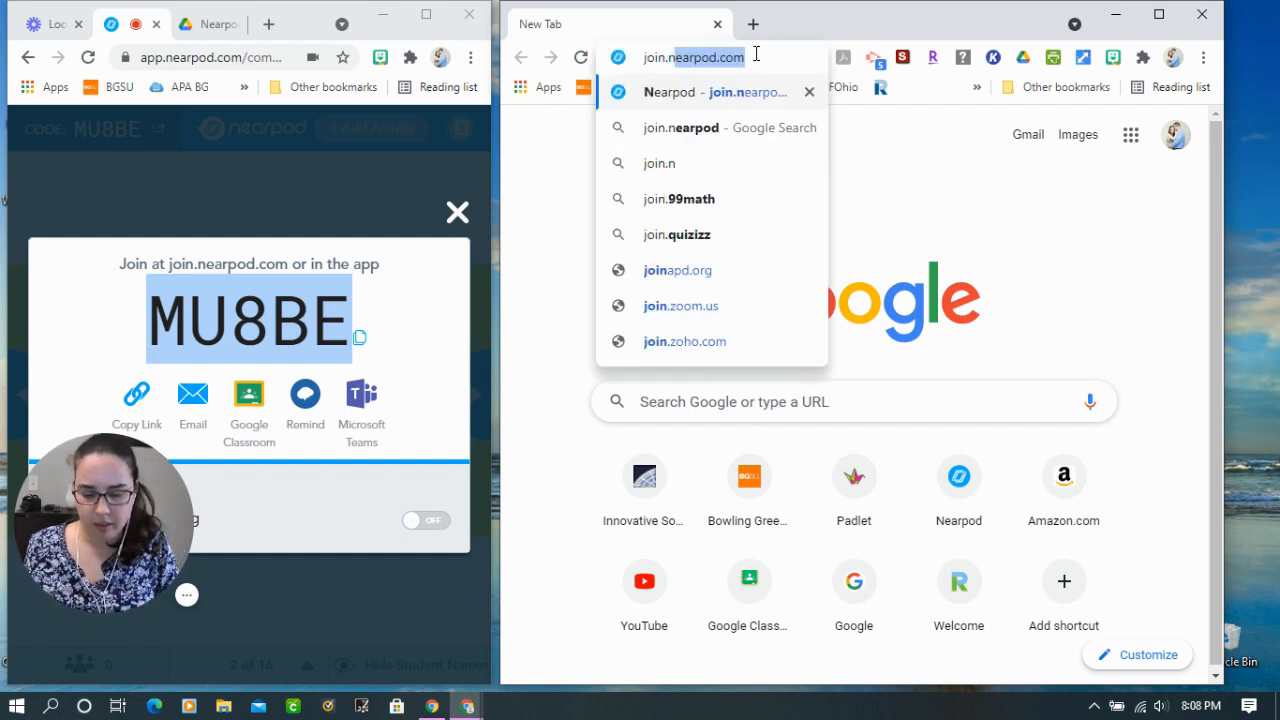
{"action": "key", "text": "Return"}
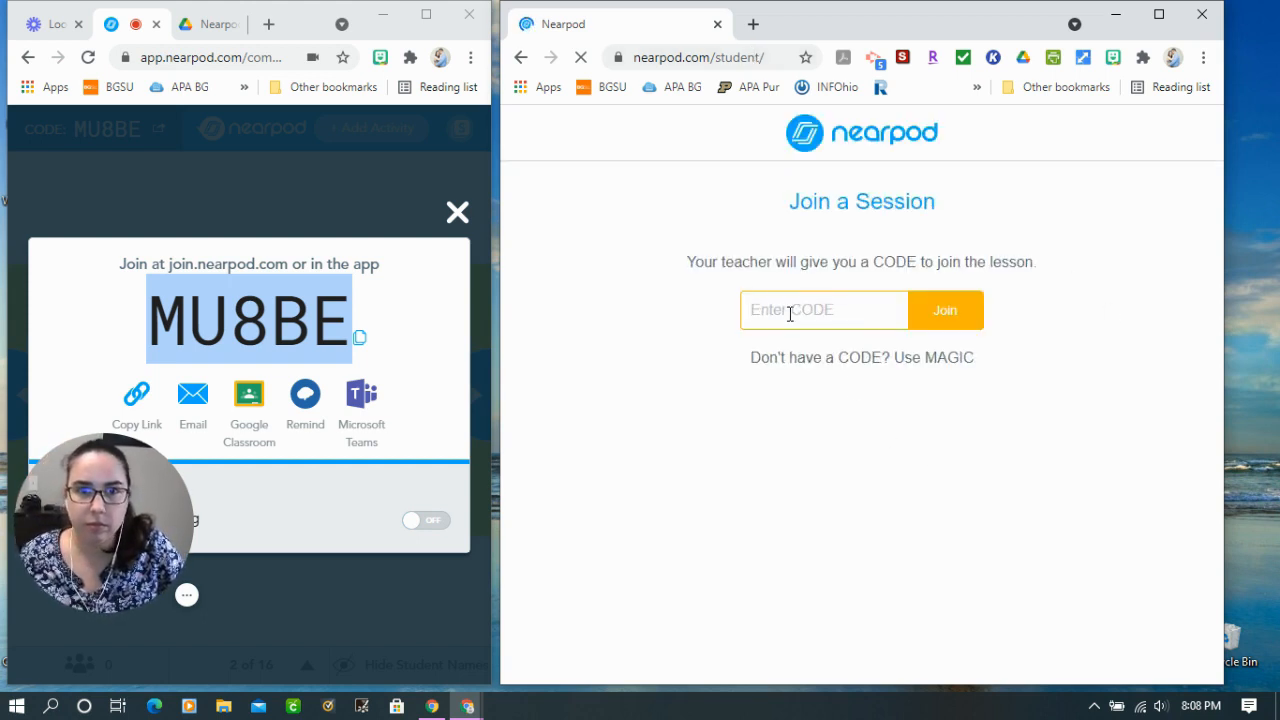
{"action": "left_click", "coordinate": [790, 309]}
{"action": "key", "text": "ctrl+v"}
{"action": "left_click", "coordinate": [946, 313]}
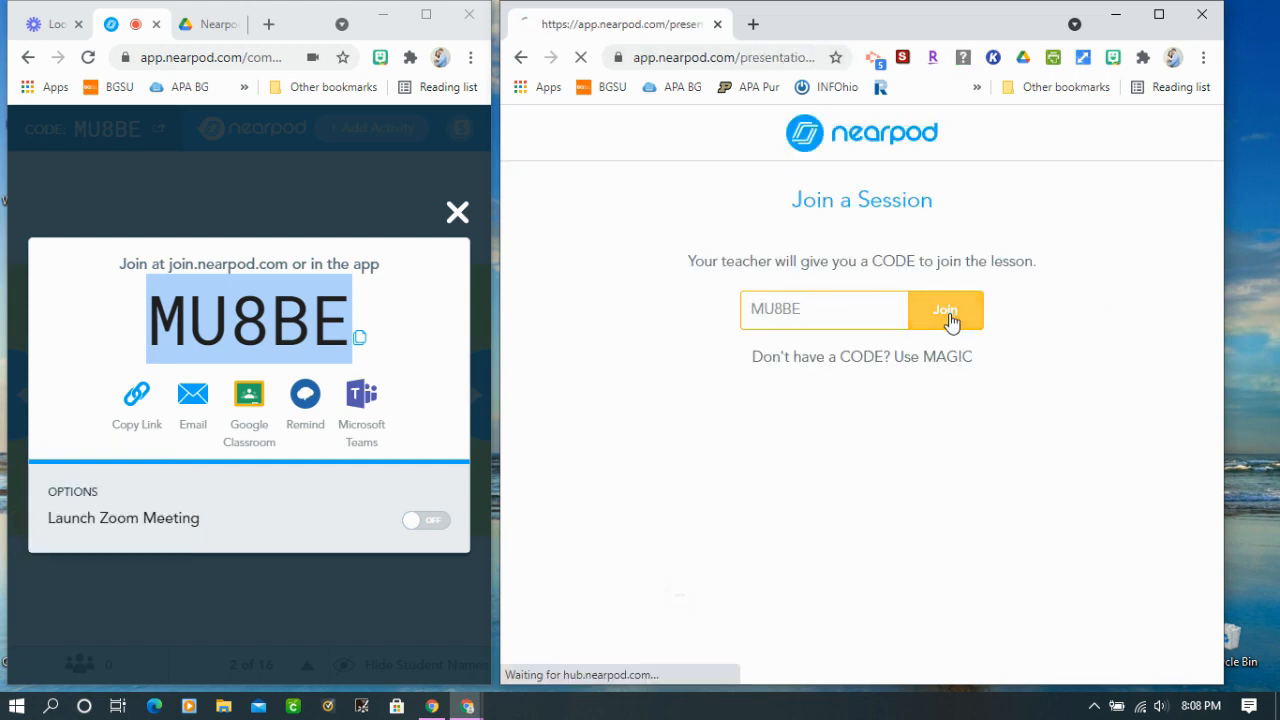
Step: Close the join code dialog in the teacher view and enter the lesson as a student under the prefilled name
{"action": "left_click", "coordinate": [449, 212]}
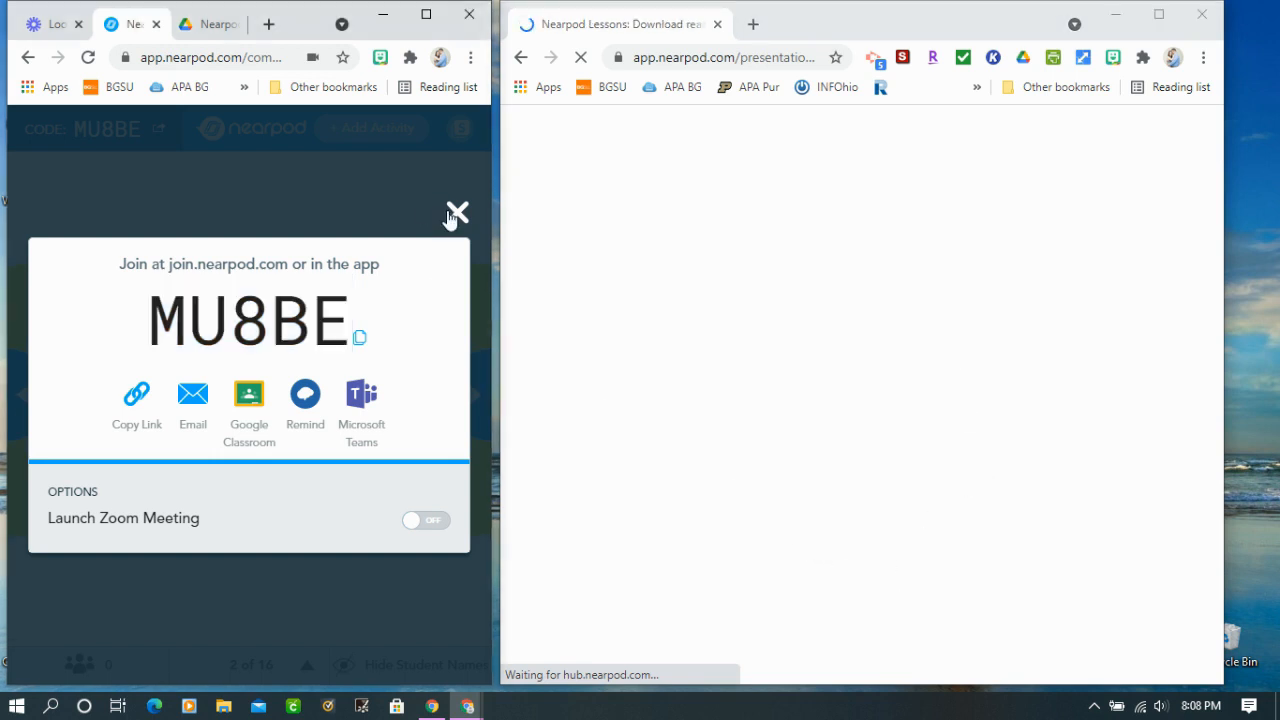
{"action": "left_click", "coordinate": [457, 213]}
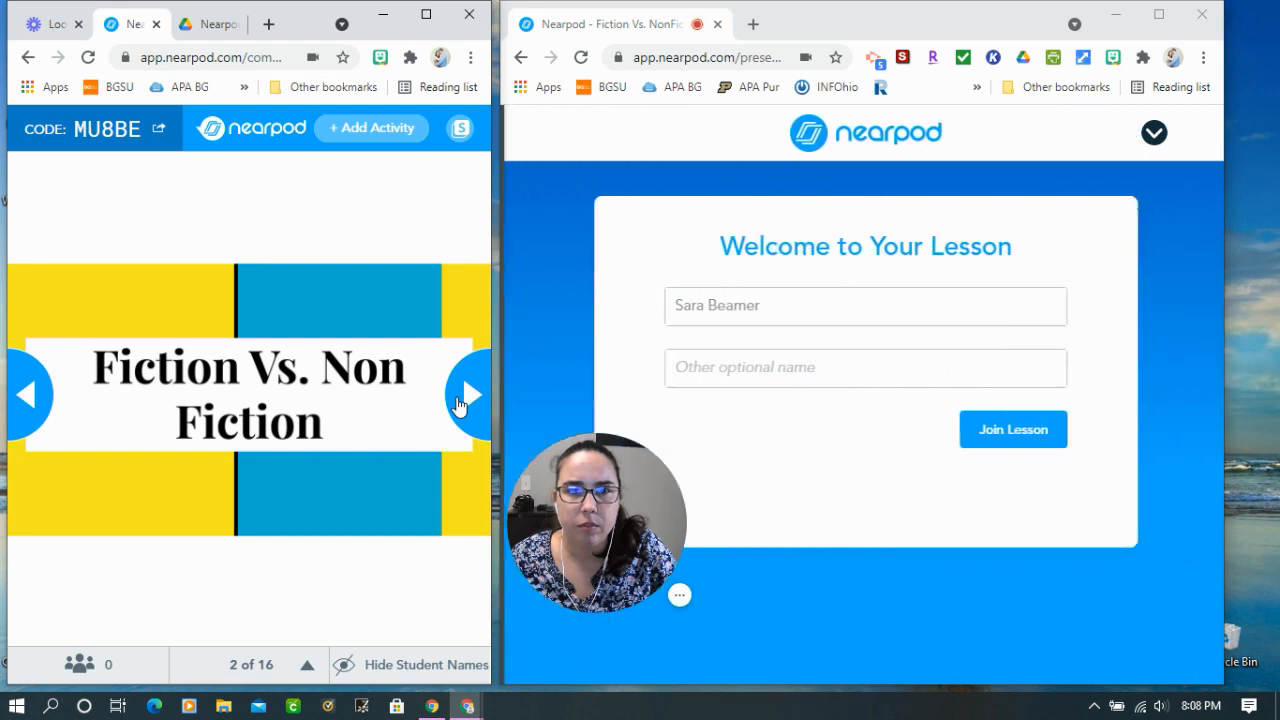
{"action": "left_click", "coordinate": [1030, 432]}
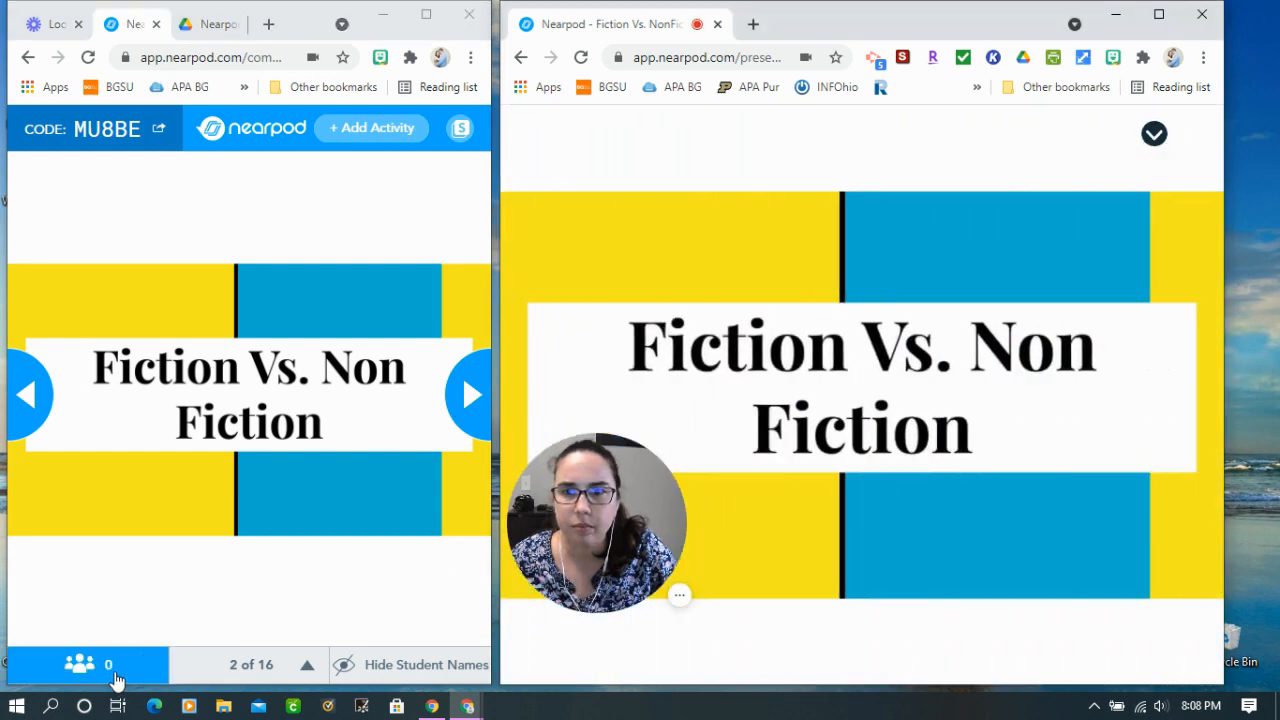
Step: Advance the lesson to the "What is the meaning of fiction?" question and submit "Fake" as the student's answer
{"action": "left_click", "coordinate": [472, 414]}
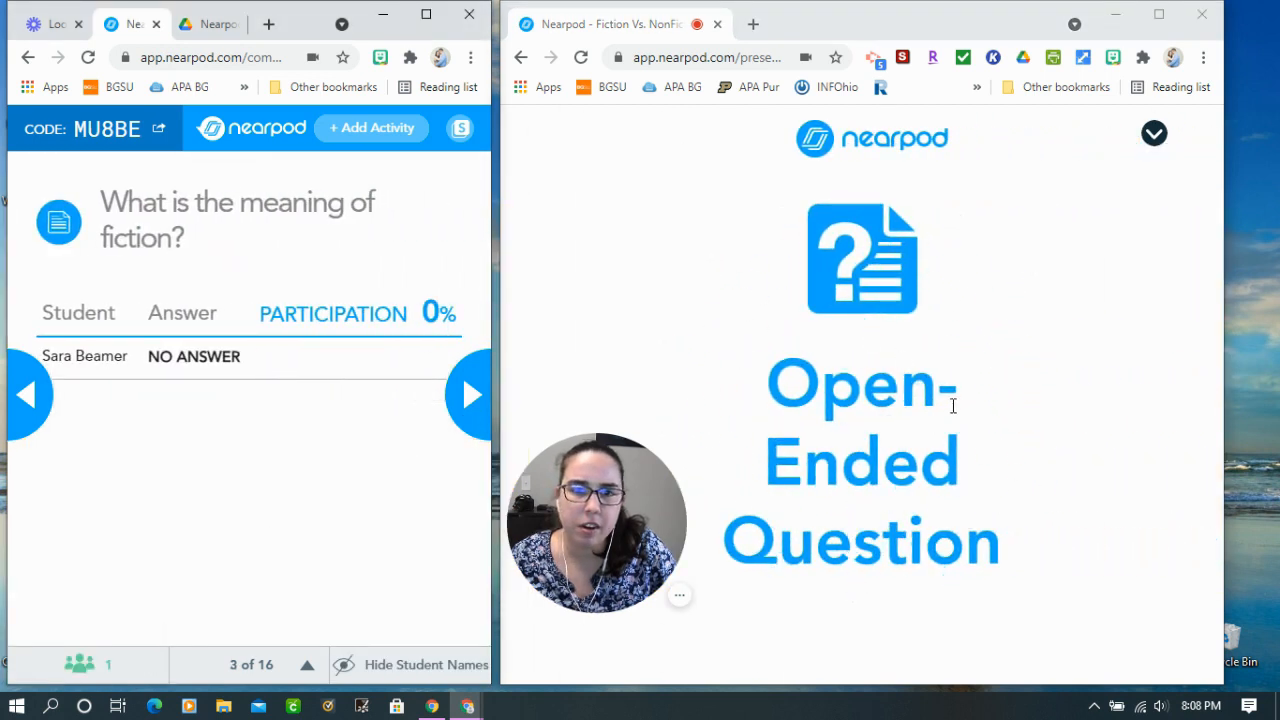
{"action": "left_click", "coordinate": [817, 391]}
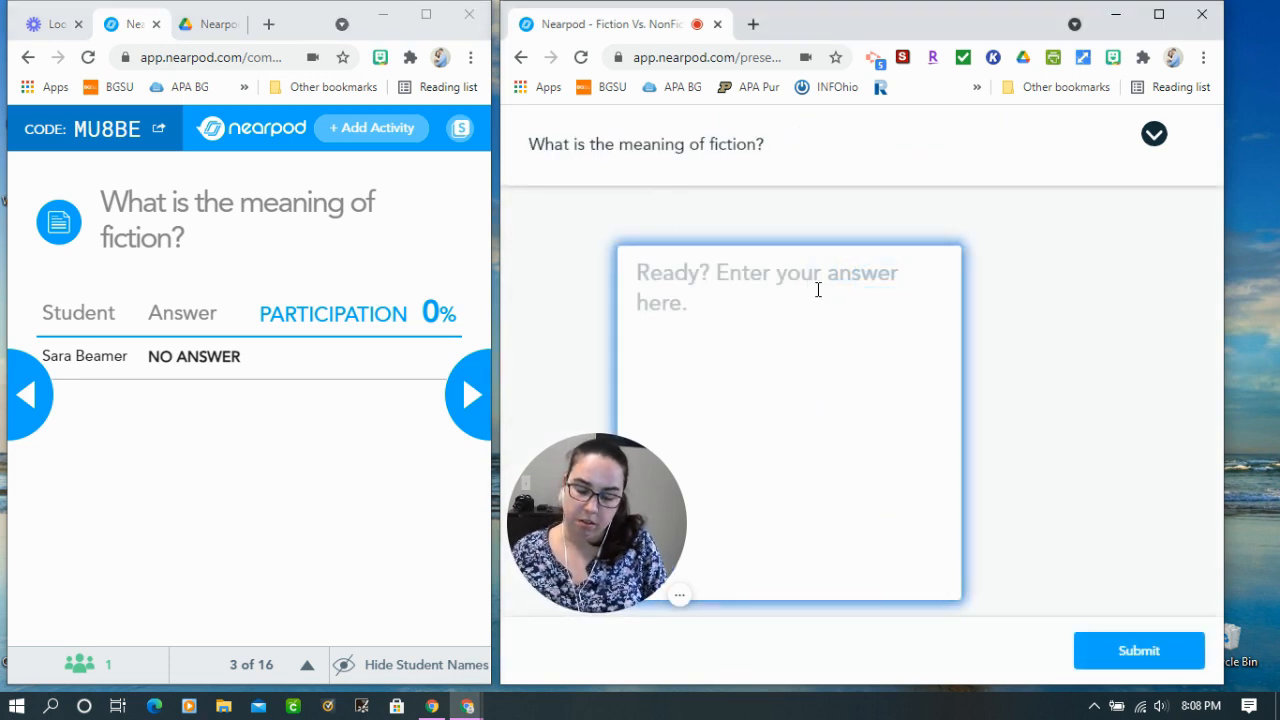
{"action": "type", "text": "Fake"}
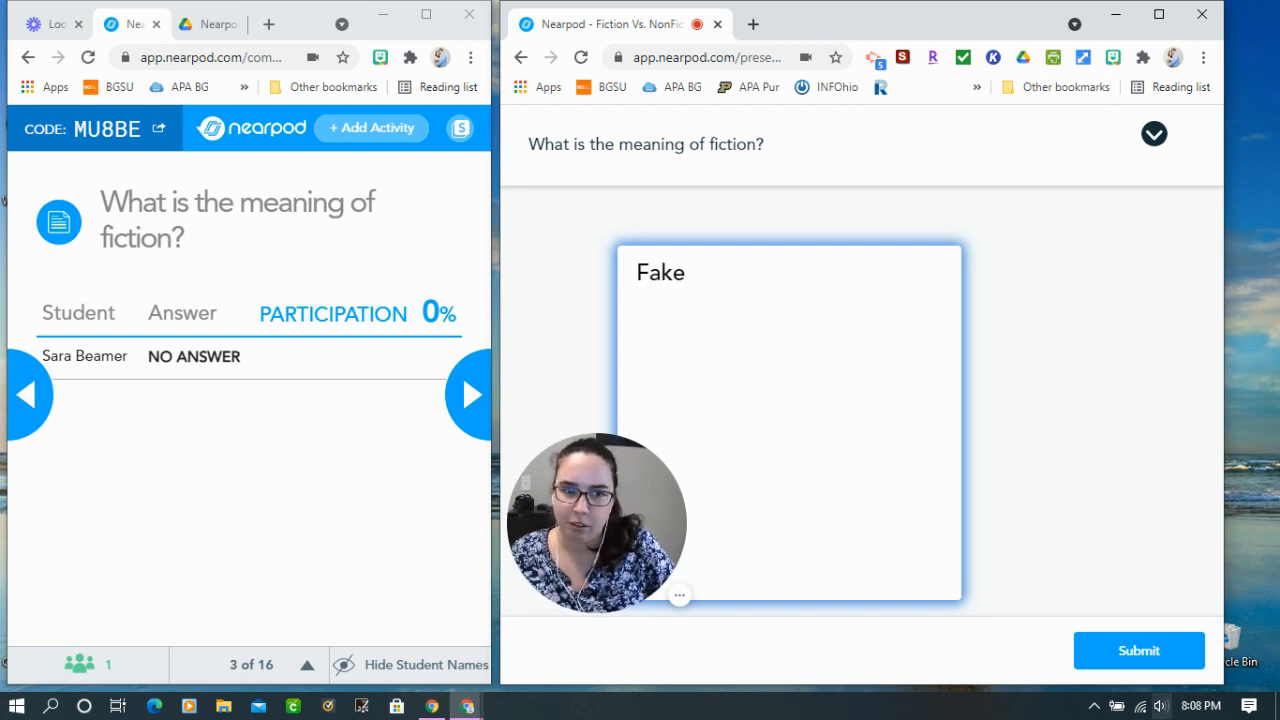
{"action": "left_click", "coordinate": [1172, 656]}
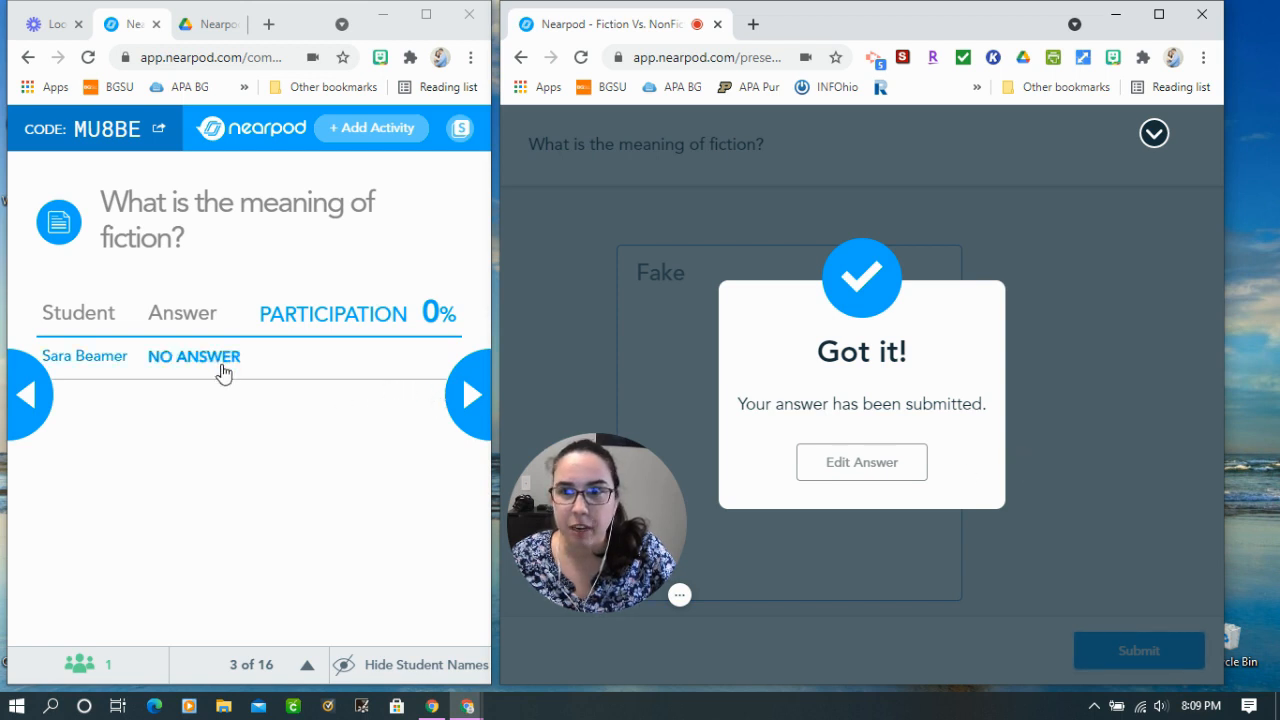
Step: Share the student's "Fake" answer with the class from the teacher view, and unshare it again
{"action": "left_click", "coordinate": [234, 423]}
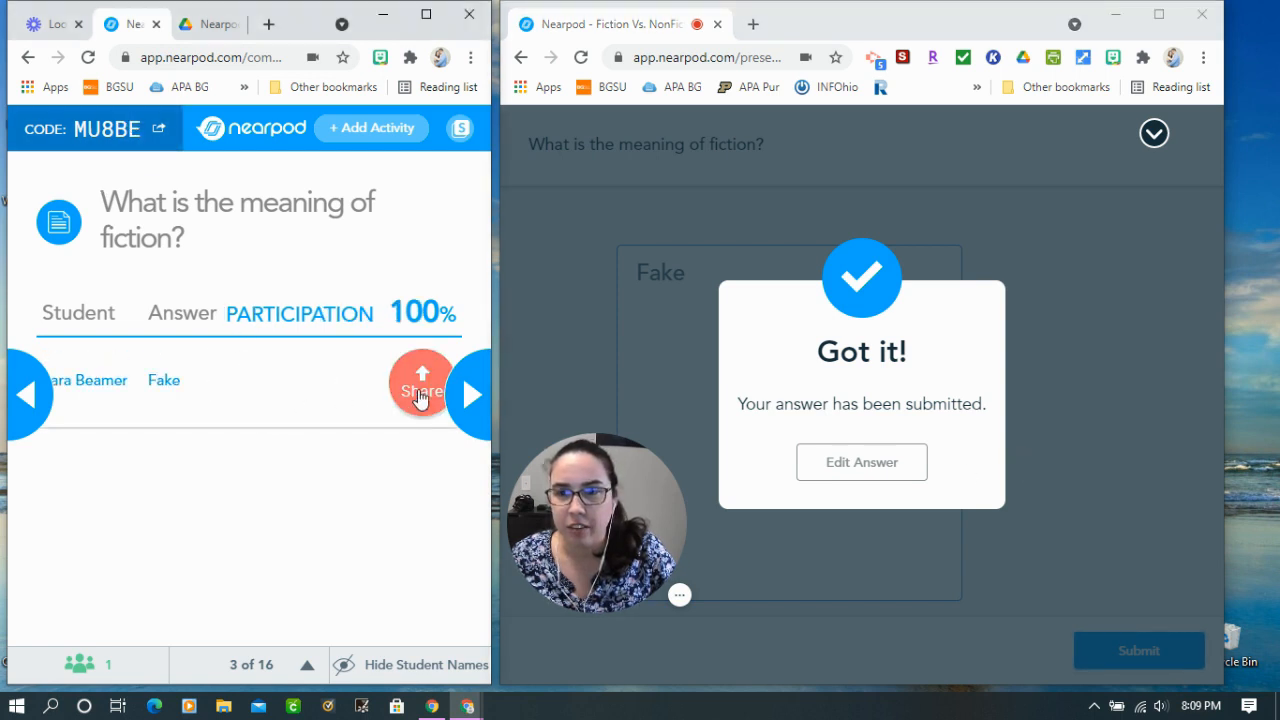
{"action": "left_click", "coordinate": [420, 390]}
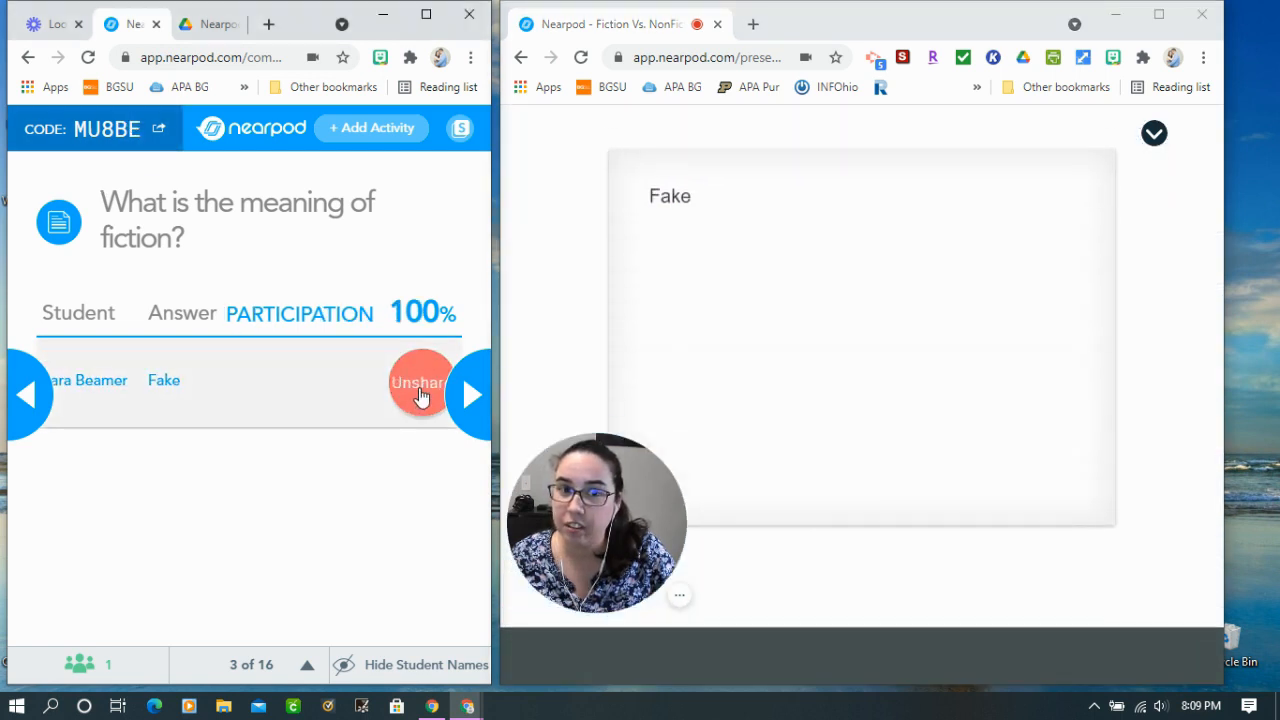
{"action": "left_click", "coordinate": [420, 392]}
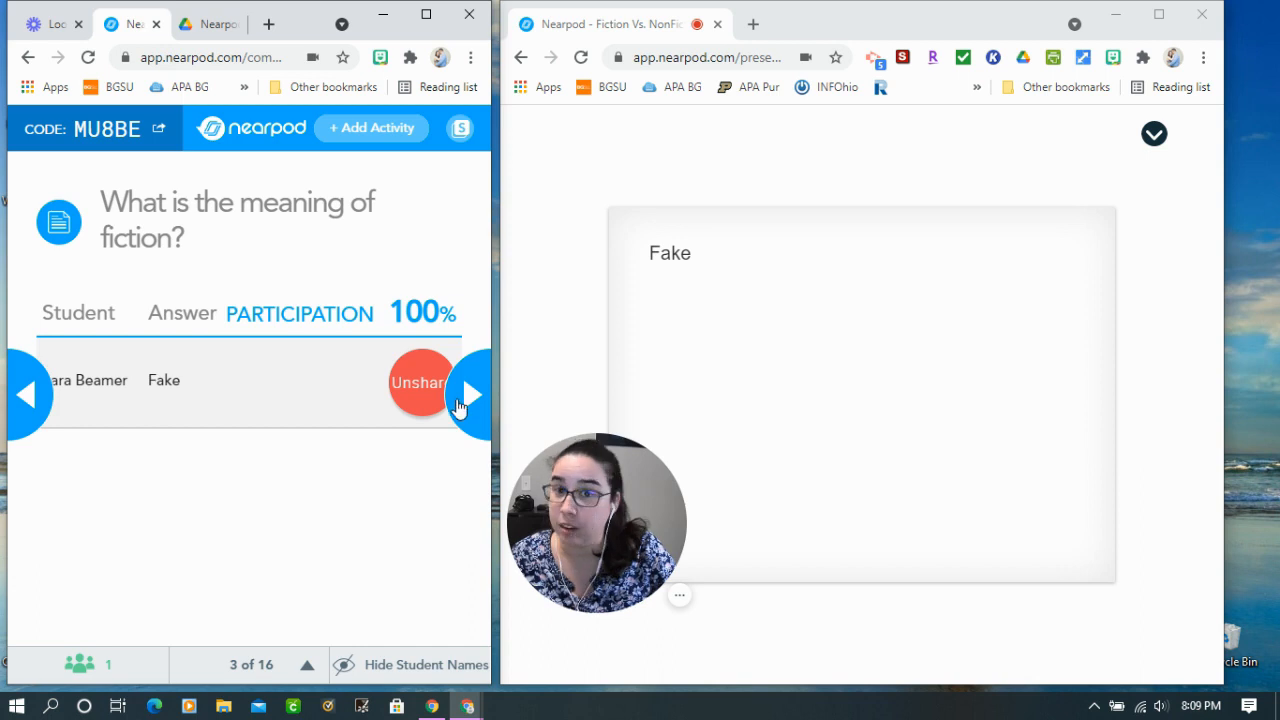
{"action": "left_click", "coordinate": [424, 393]}
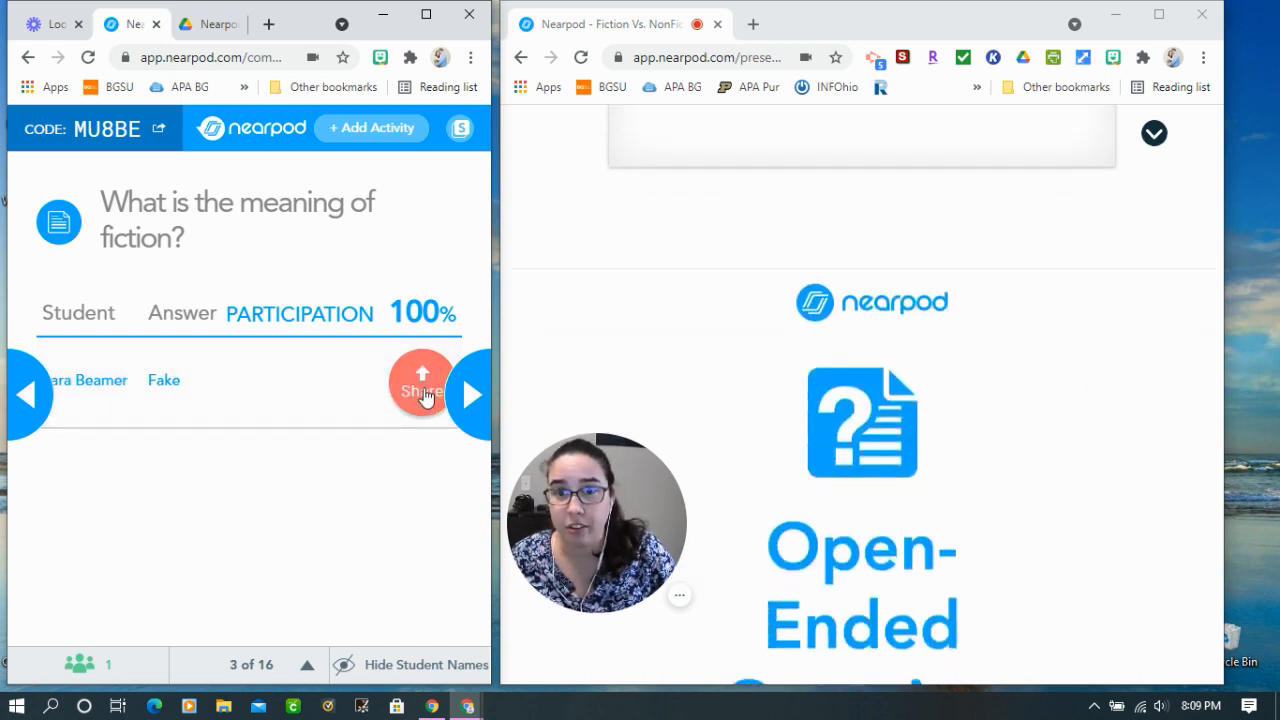
Step: Advance the lesson past the Fiction slide to the Characteristics of Fiction Collaborate Board, and decline approving student comments before posting
{"action": "left_click", "coordinate": [474, 402]}
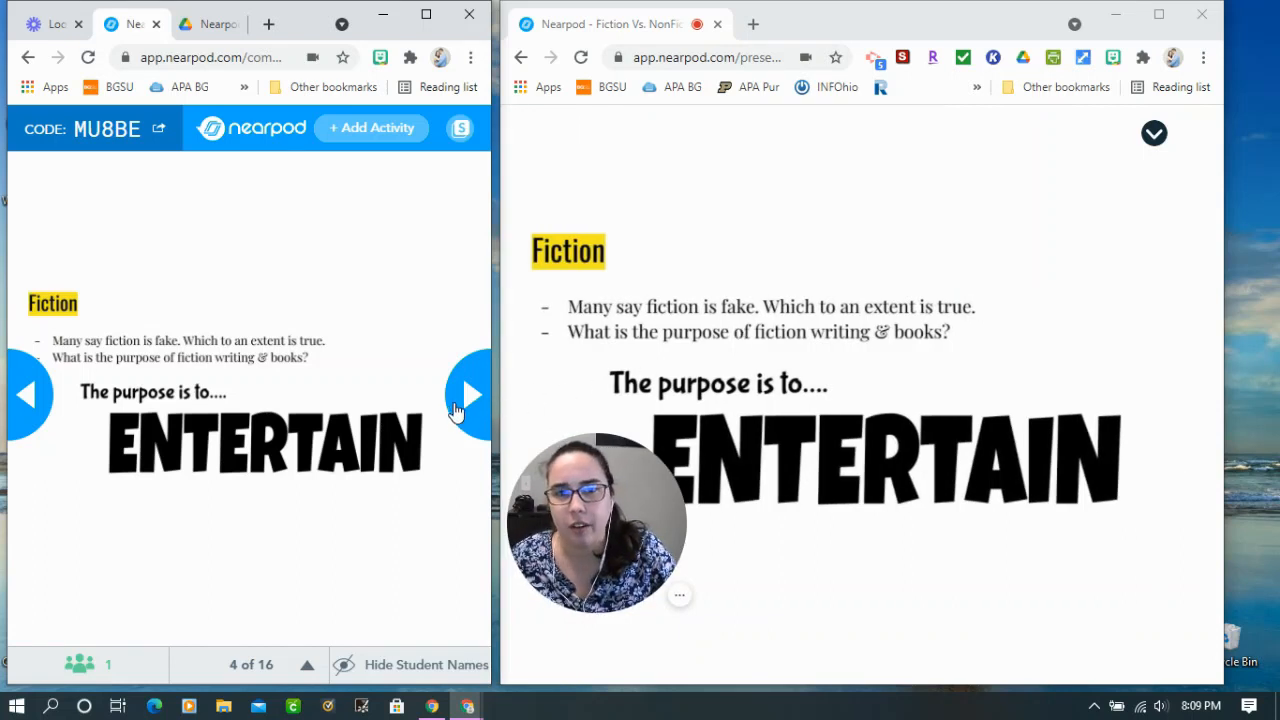
{"action": "left_click", "coordinate": [455, 410]}
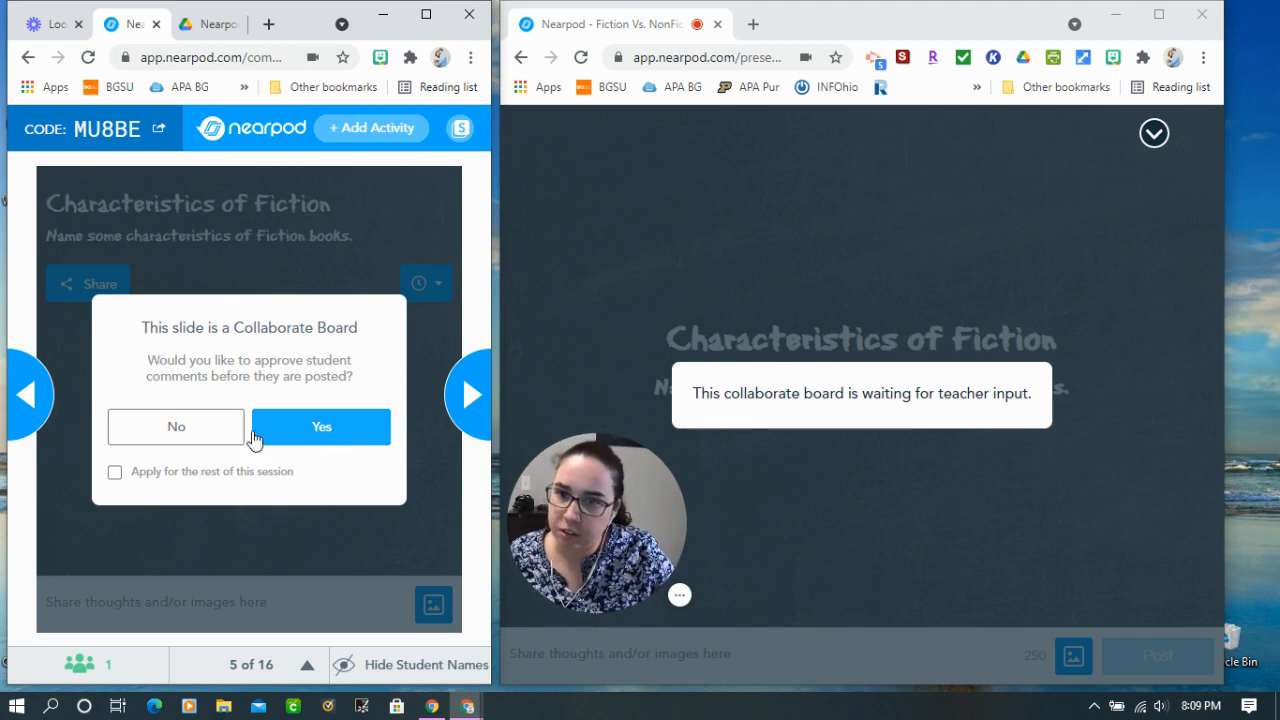
{"action": "left_click", "coordinate": [176, 427]}
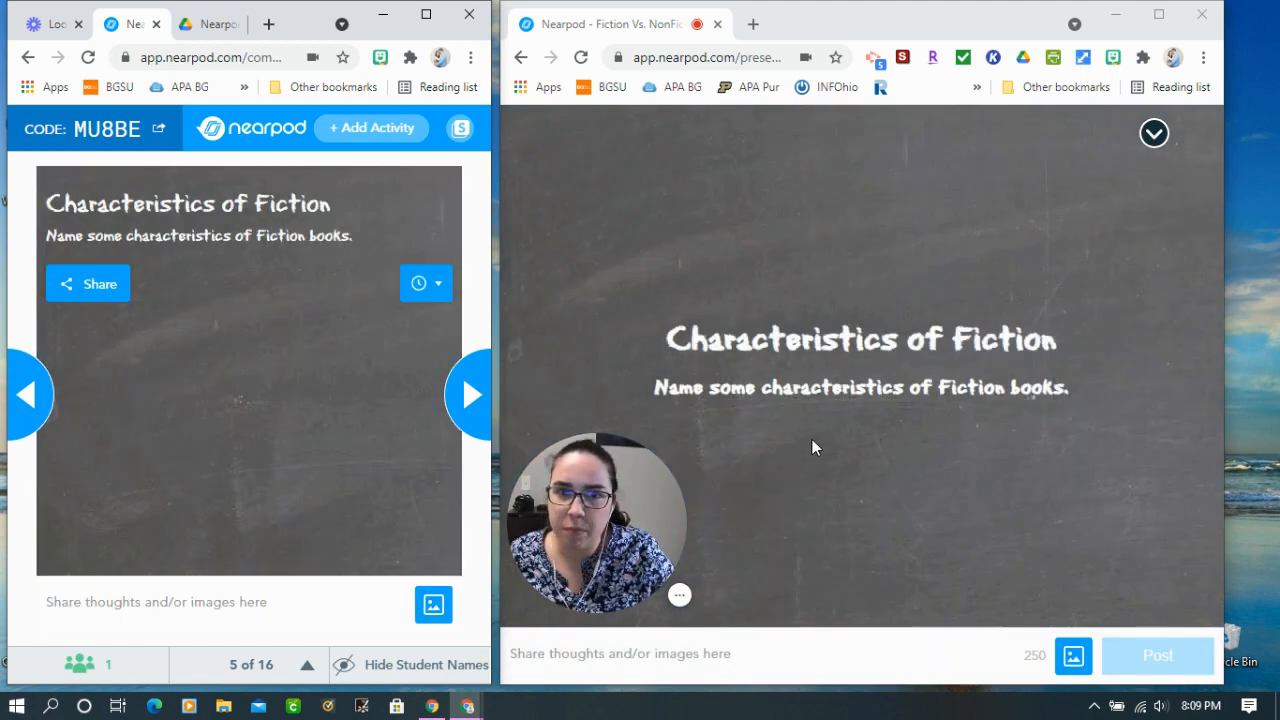
Step: Post "Make believe" to the Characteristics of Fiction board from the student view
{"action": "left_click", "coordinate": [738, 662]}
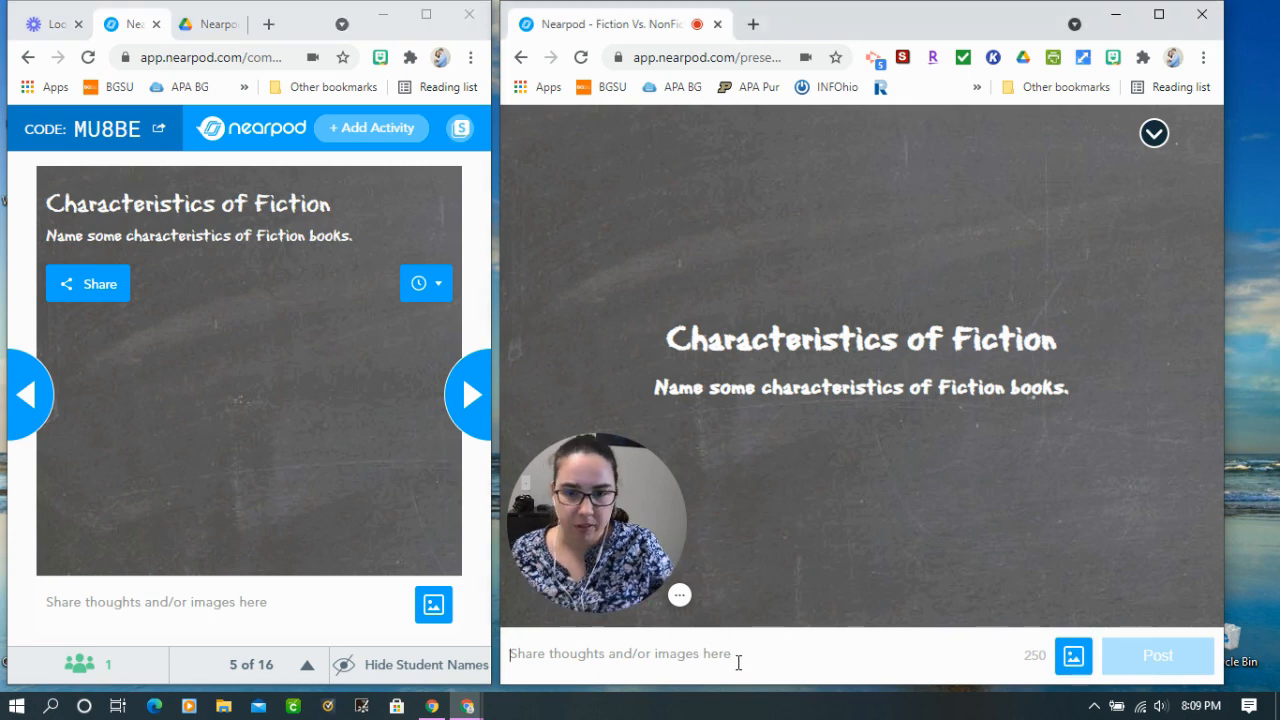
{"action": "type", "text": "MA"}
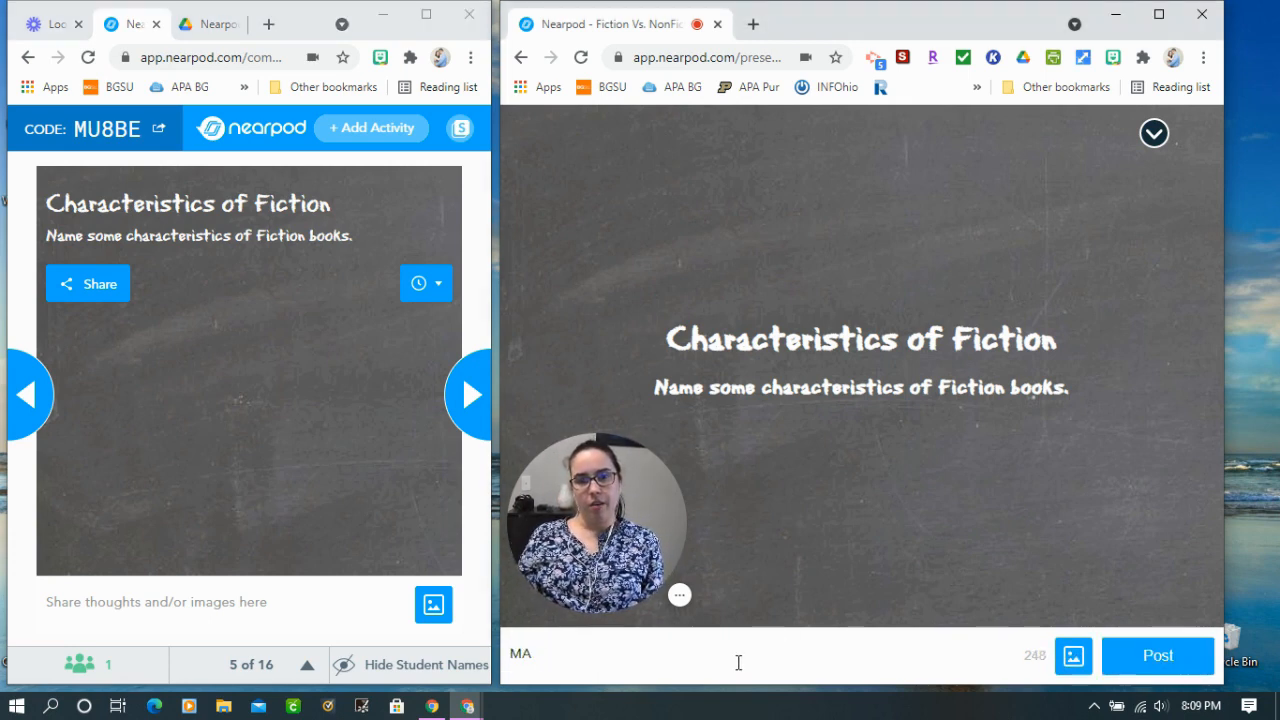
{"action": "key", "text": "BackSpace"}
{"action": "key", "text": "BackSpace"}
{"action": "type", "text": "Make"}
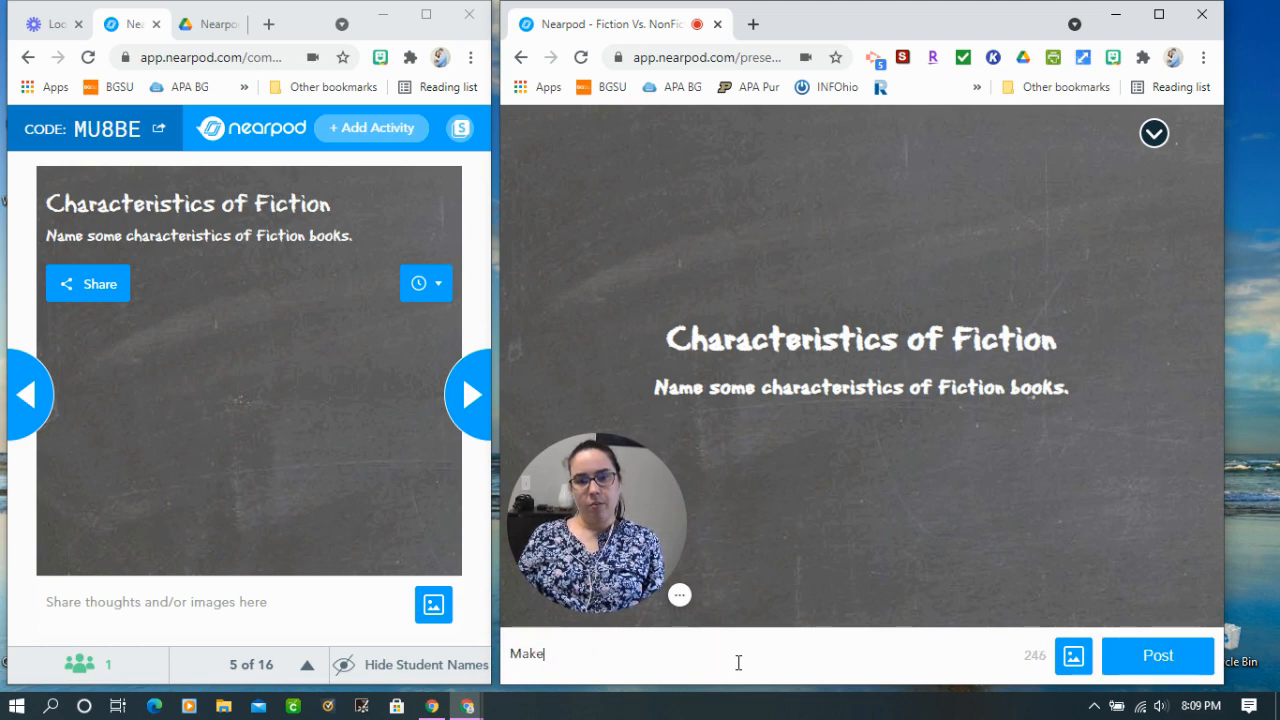
{"action": "type", "text": " believe"}
{"action": "left_click", "coordinate": [1160, 662]}
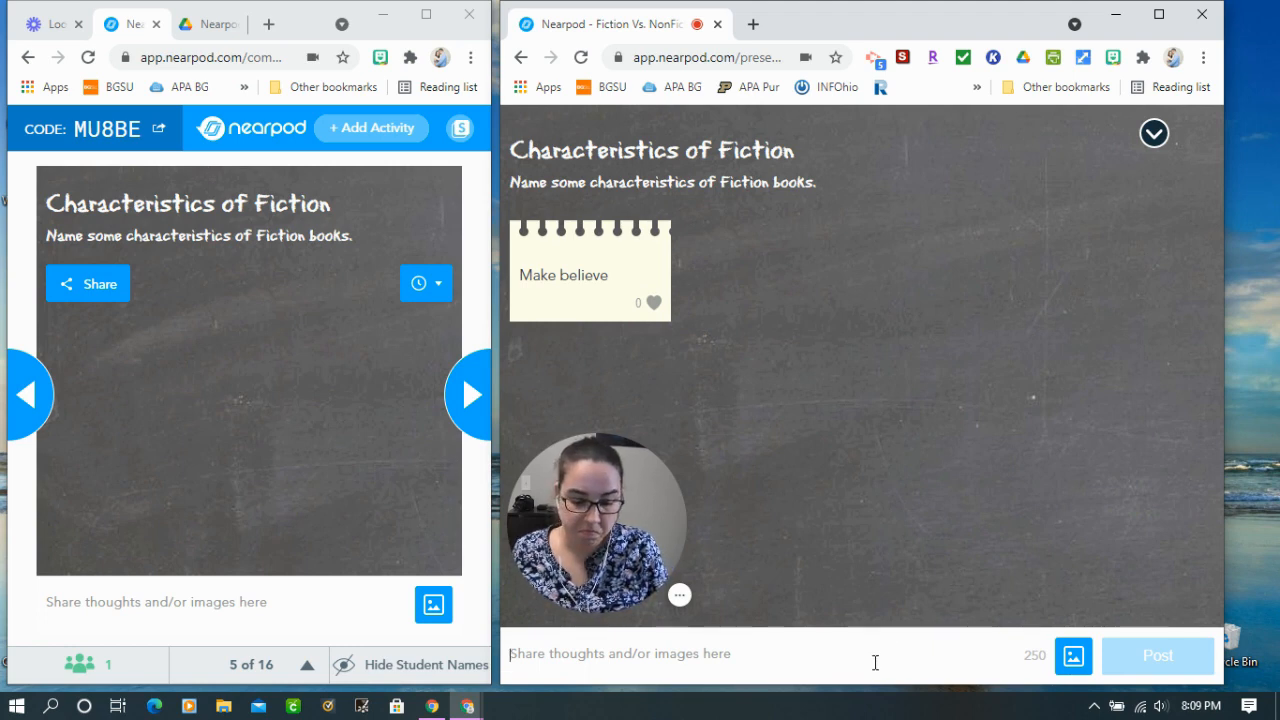
Step: Post "Fantasy" and "animals that talk" to the Characteristics of Fiction board from the student view, and like all three posts
{"action": "type", "text": "Fantasy"}
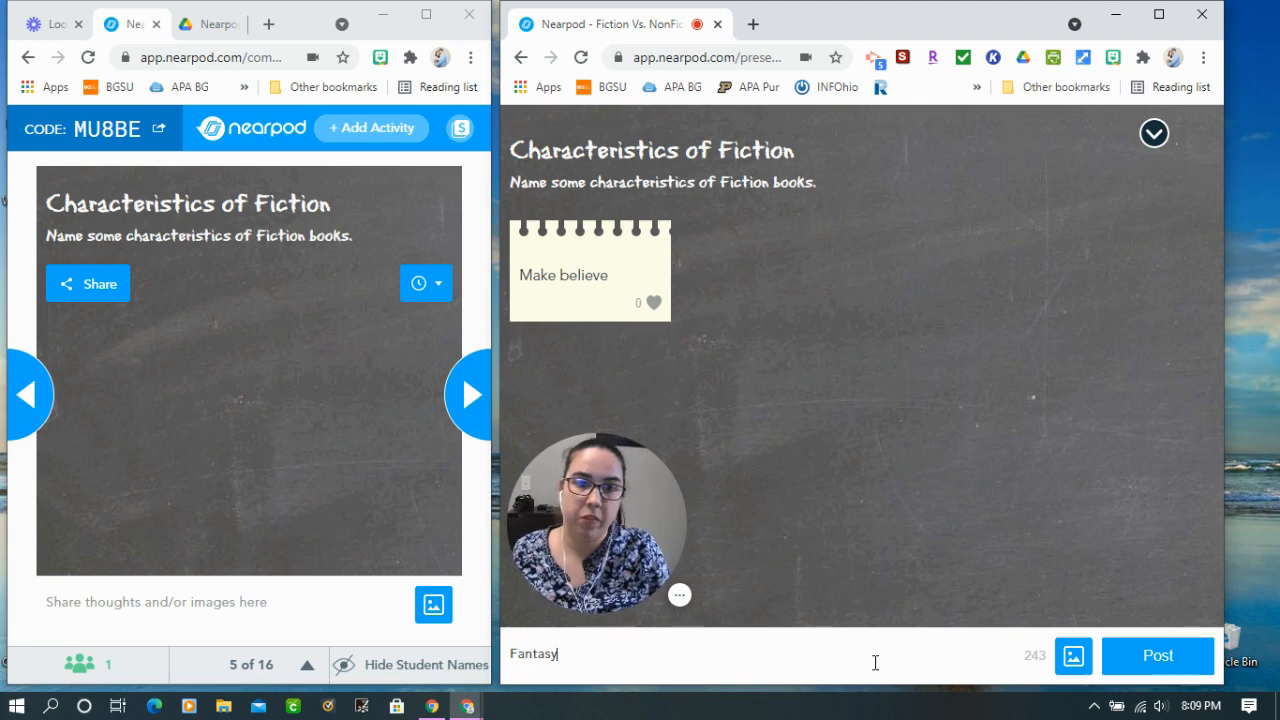
{"action": "left_click", "coordinate": [1158, 655]}
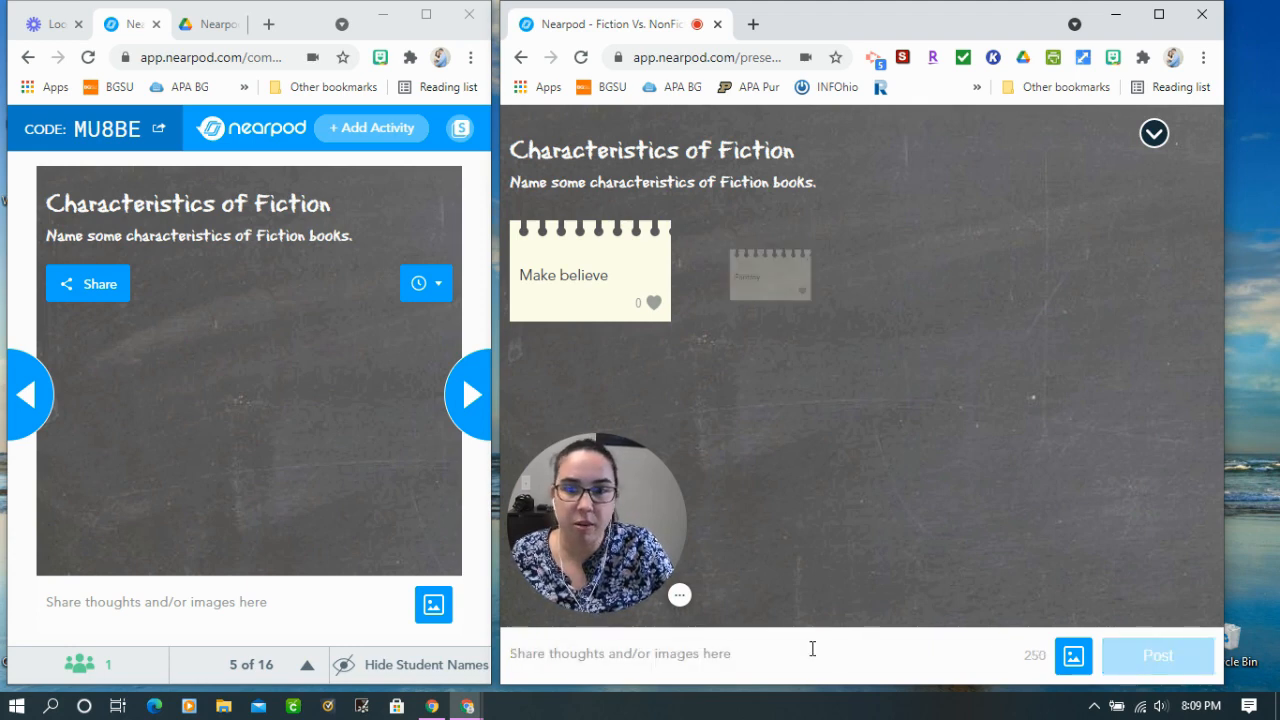
{"action": "type", "text": "ani"}
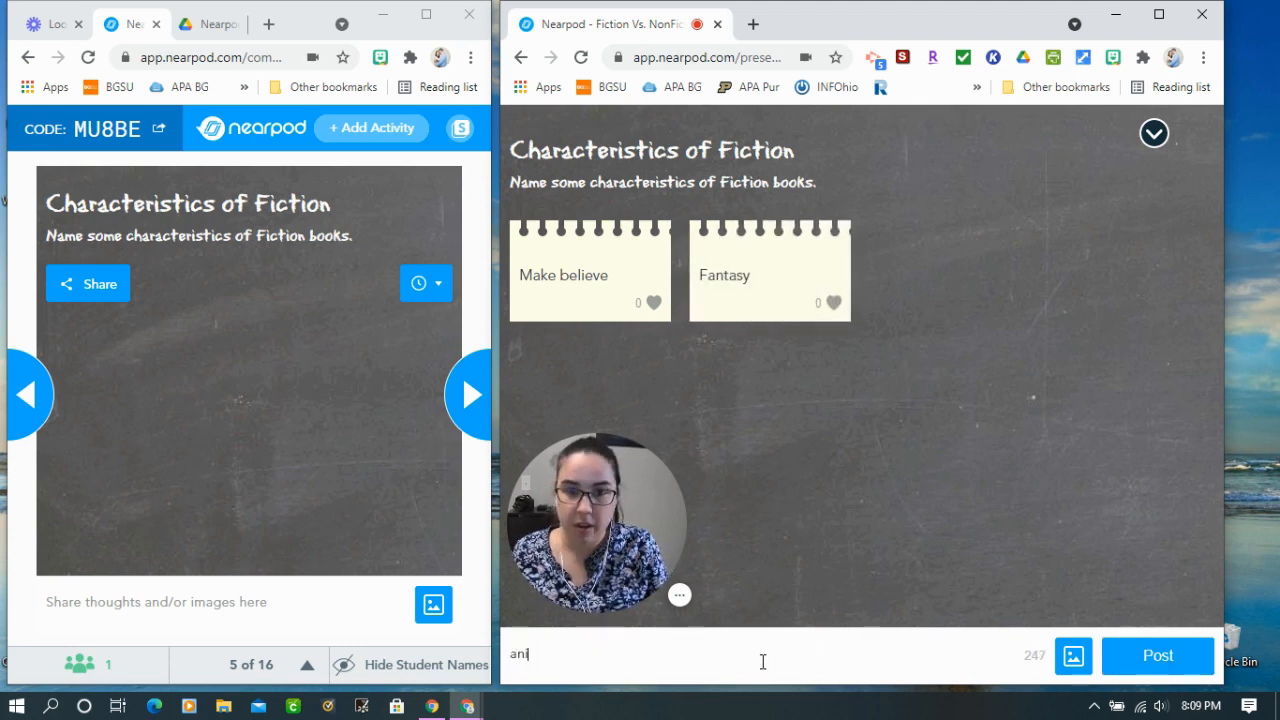
{"action": "type", "text": "mals that talk"}
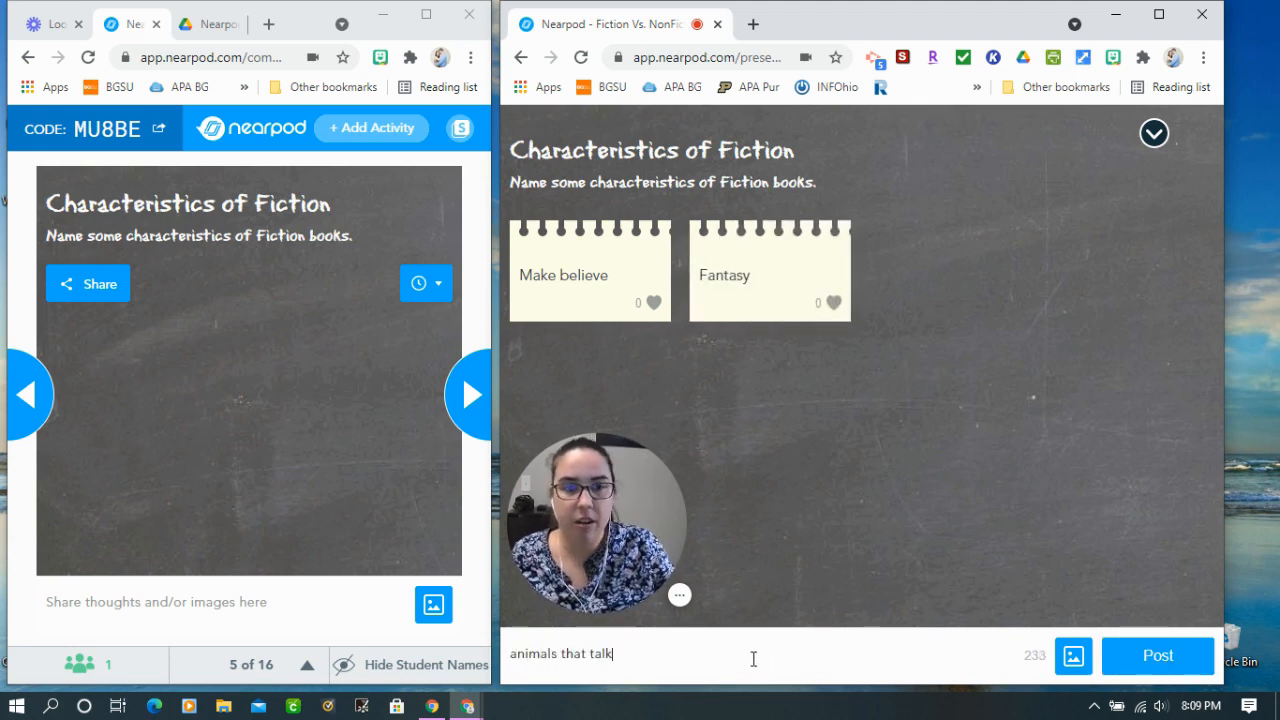
{"action": "left_click", "coordinate": [1143, 660]}
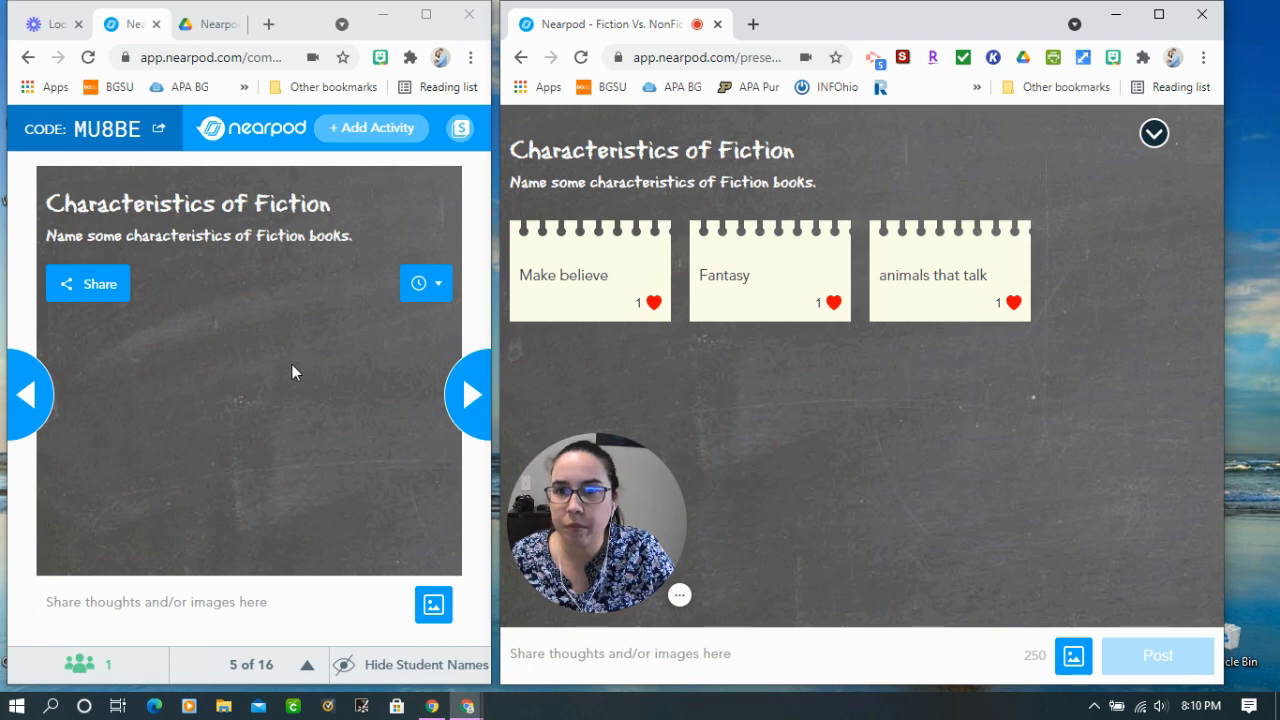
Step: Switch the sort order of the Characteristics of Fiction board from time to student in the teacher view
{"action": "left_click", "coordinate": [438, 285]}
{"action": "left_click", "coordinate": [438, 285]}
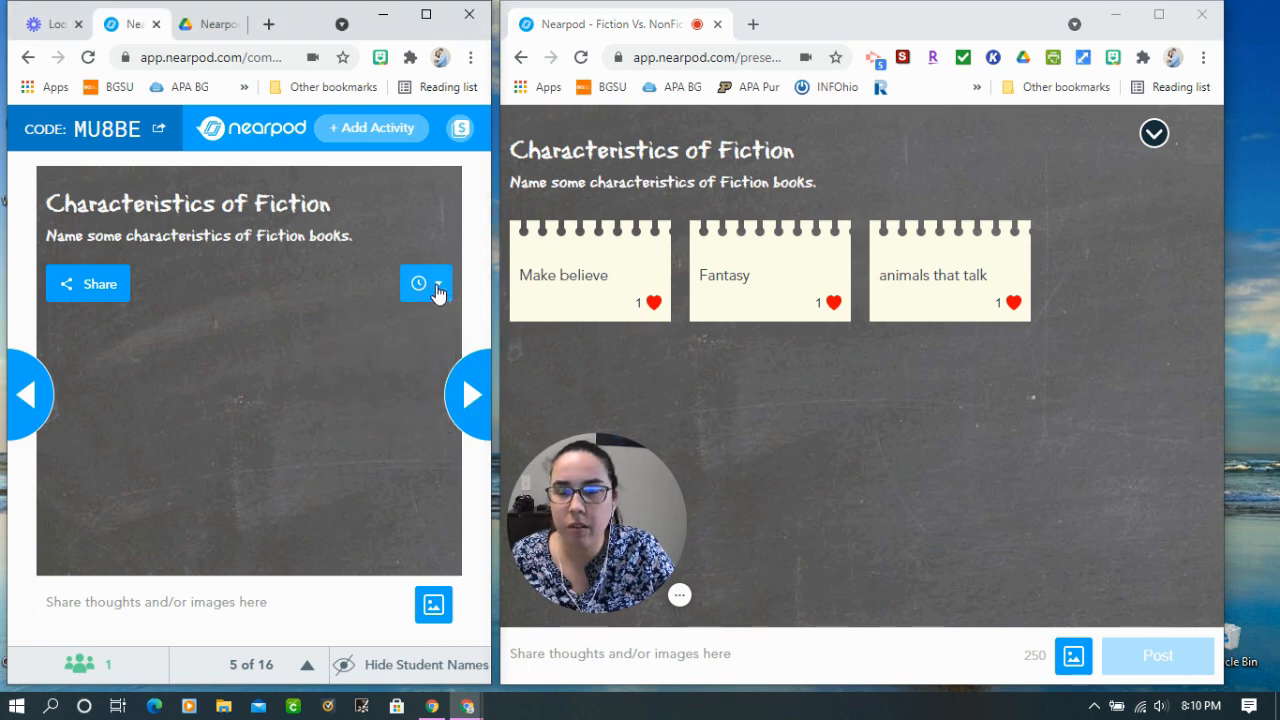
{"action": "left_click", "coordinate": [438, 285]}
{"action": "left_click", "coordinate": [417, 340]}
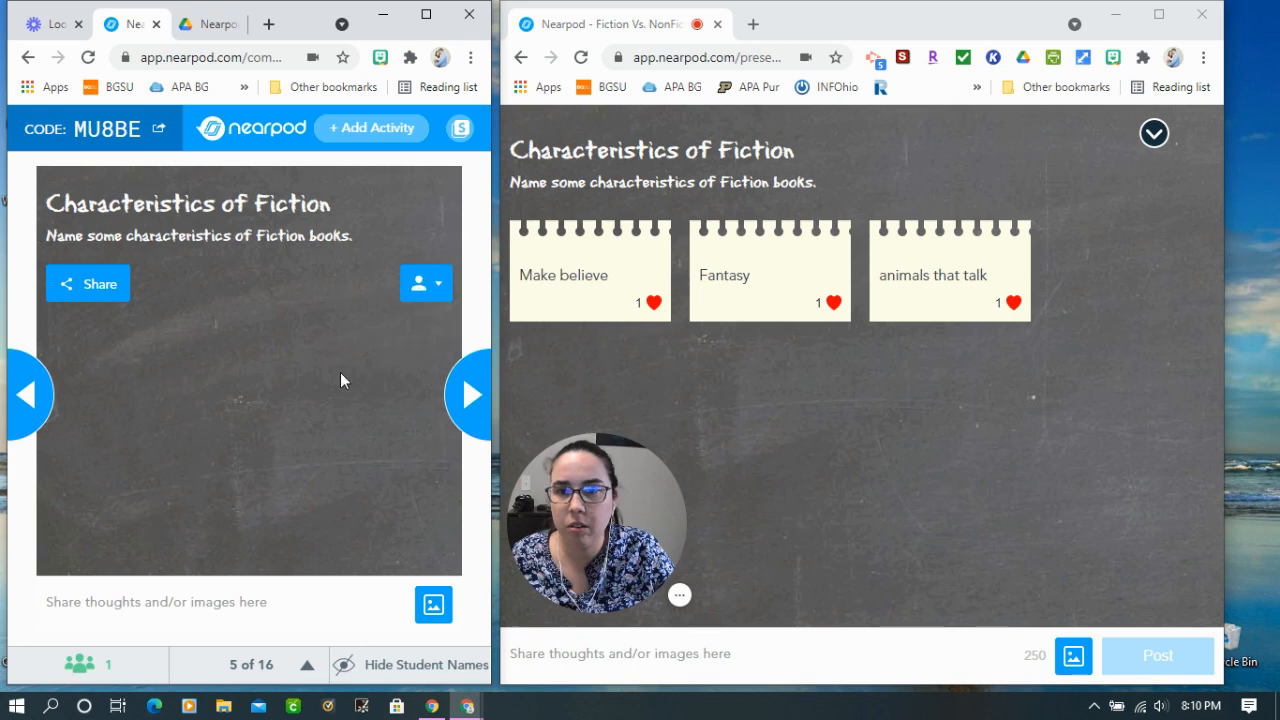
Step: Maximize the teacher view, look at the email, social and link options for sharing the board, and close them
{"action": "left_click", "coordinate": [426, 14]}
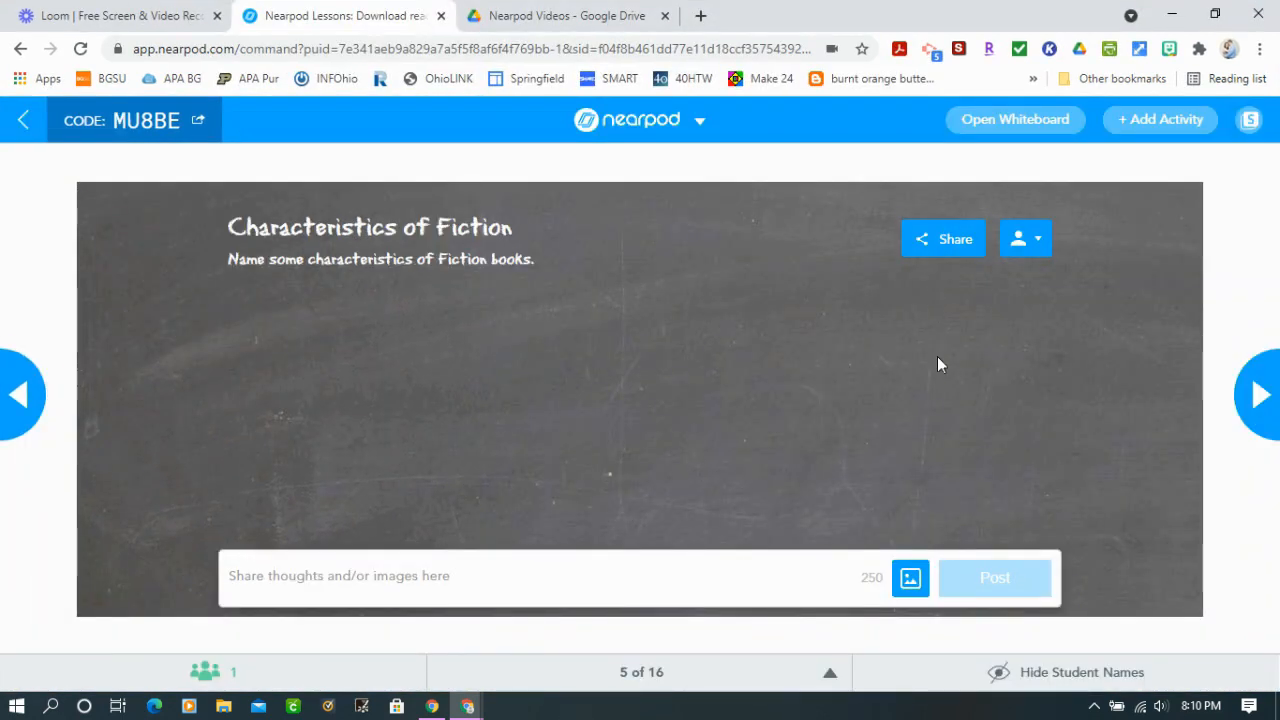
{"action": "left_click", "coordinate": [930, 238]}
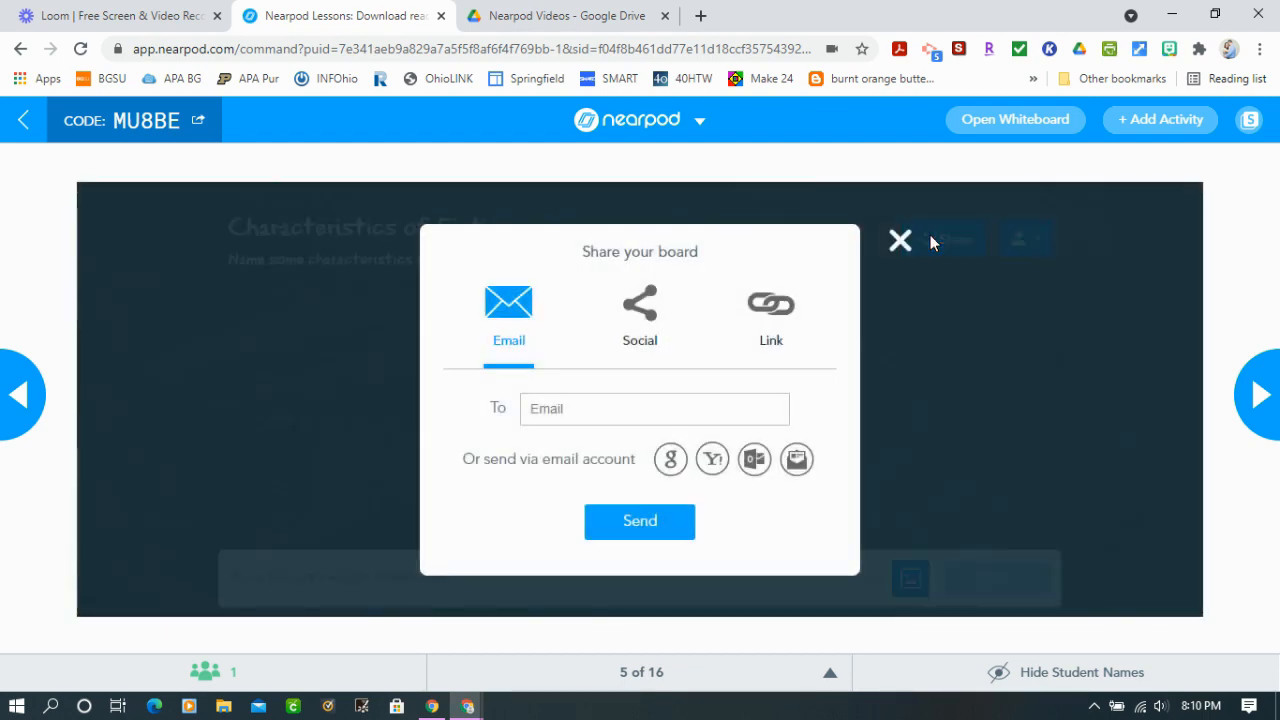
{"action": "left_click", "coordinate": [959, 289]}
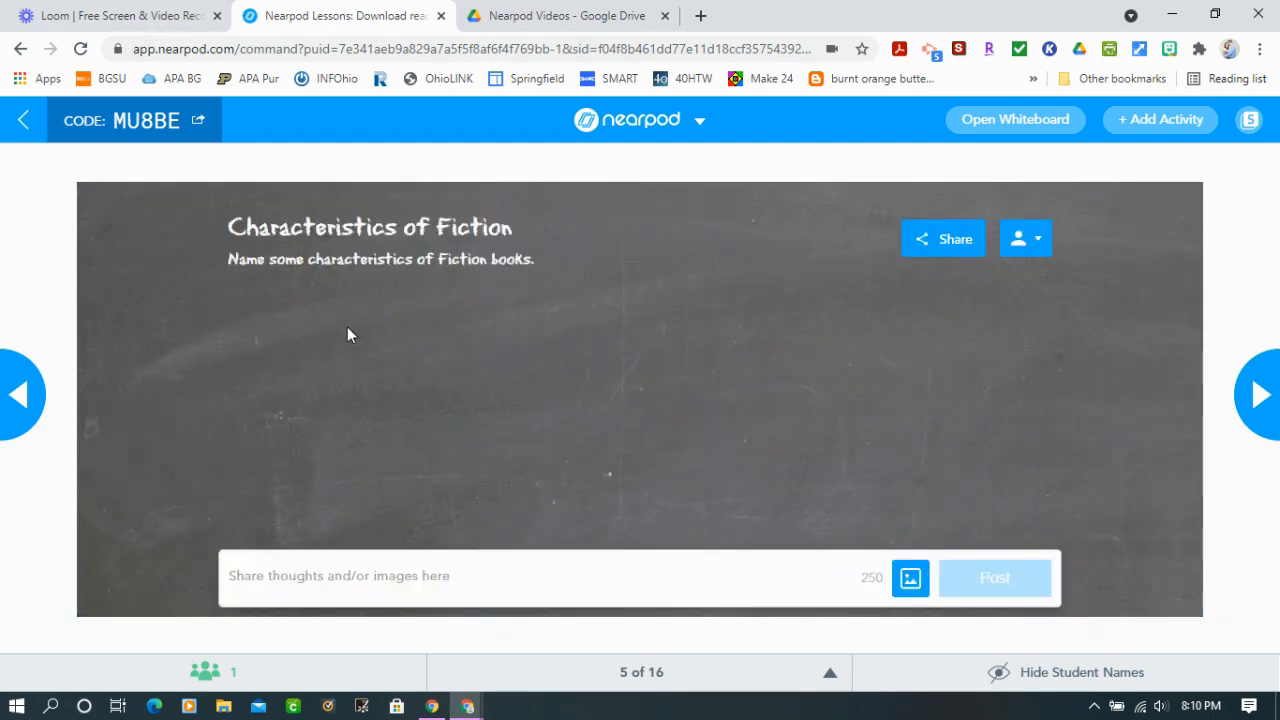
Step: Set the board's sort order back to time, and return the teacher window to its place beside the student view
{"action": "left_click", "coordinate": [1020, 240]}
{"action": "left_click", "coordinate": [997, 324]}
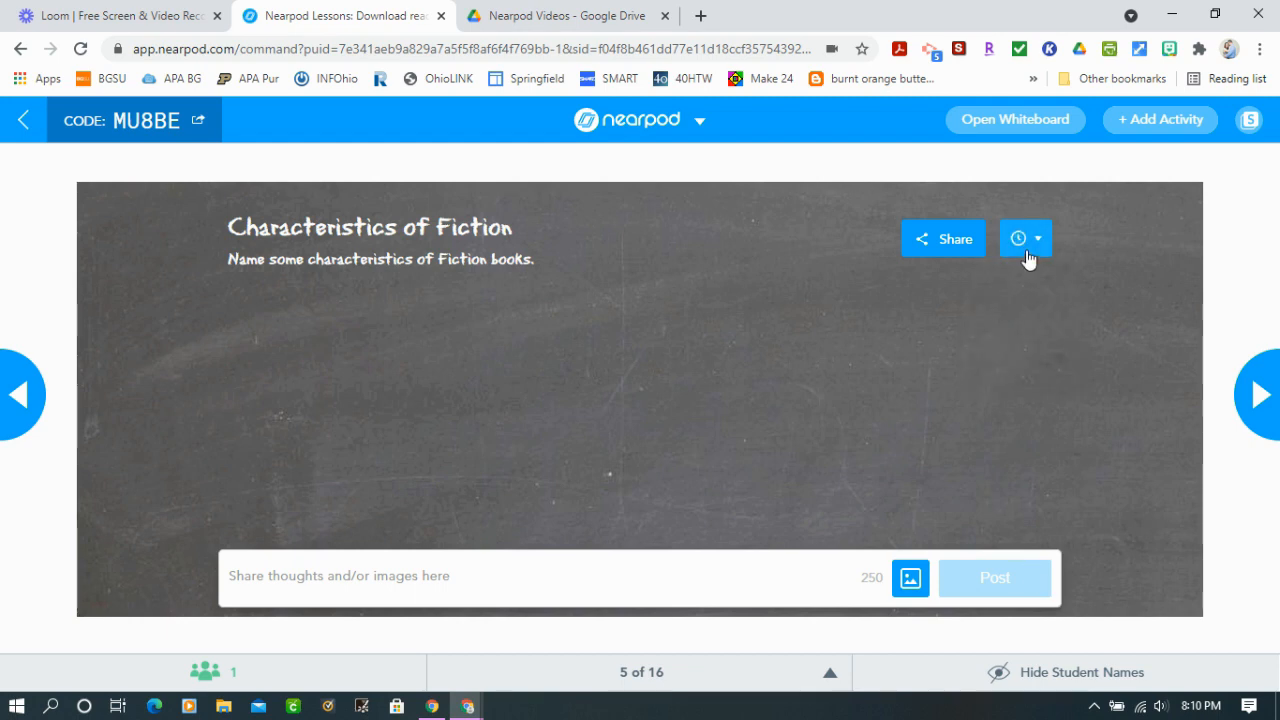
{"action": "left_click", "coordinate": [1028, 258]}
{"action": "left_click", "coordinate": [1012, 363]}
{"action": "left_click", "coordinate": [1215, 15]}
Step: Advance the live lesson from the Characteristics of Fiction board through the nonfiction slides and questions to the Quiz on slide 15
{"action": "left_click", "coordinate": [482, 403]}
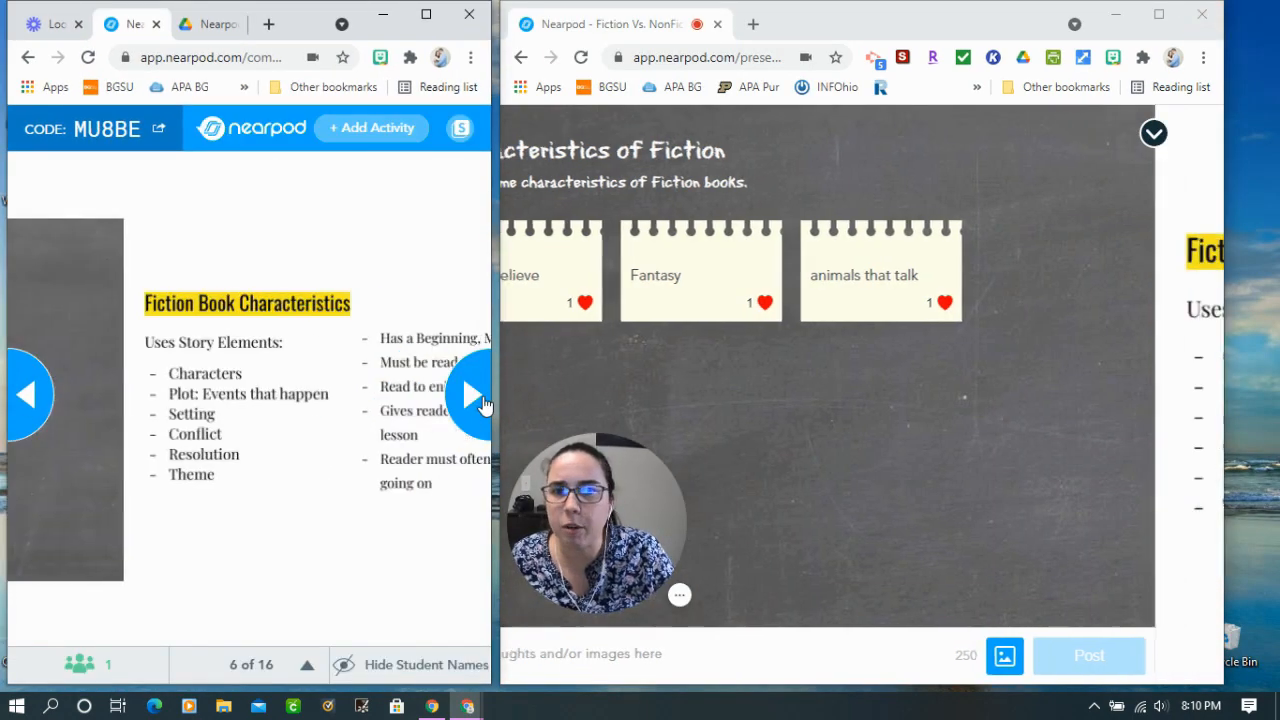
{"action": "left_click", "coordinate": [482, 403]}
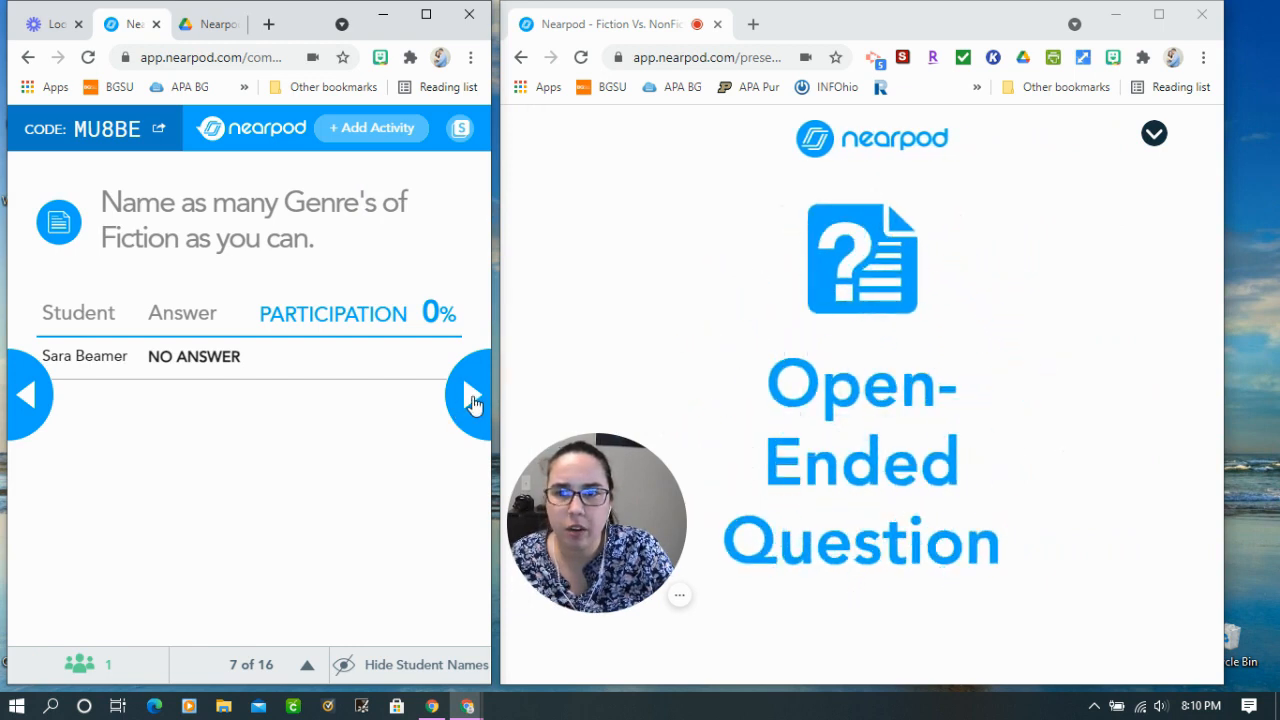
{"action": "left_click", "coordinate": [468, 403]}
{"action": "left_click", "coordinate": [473, 400]}
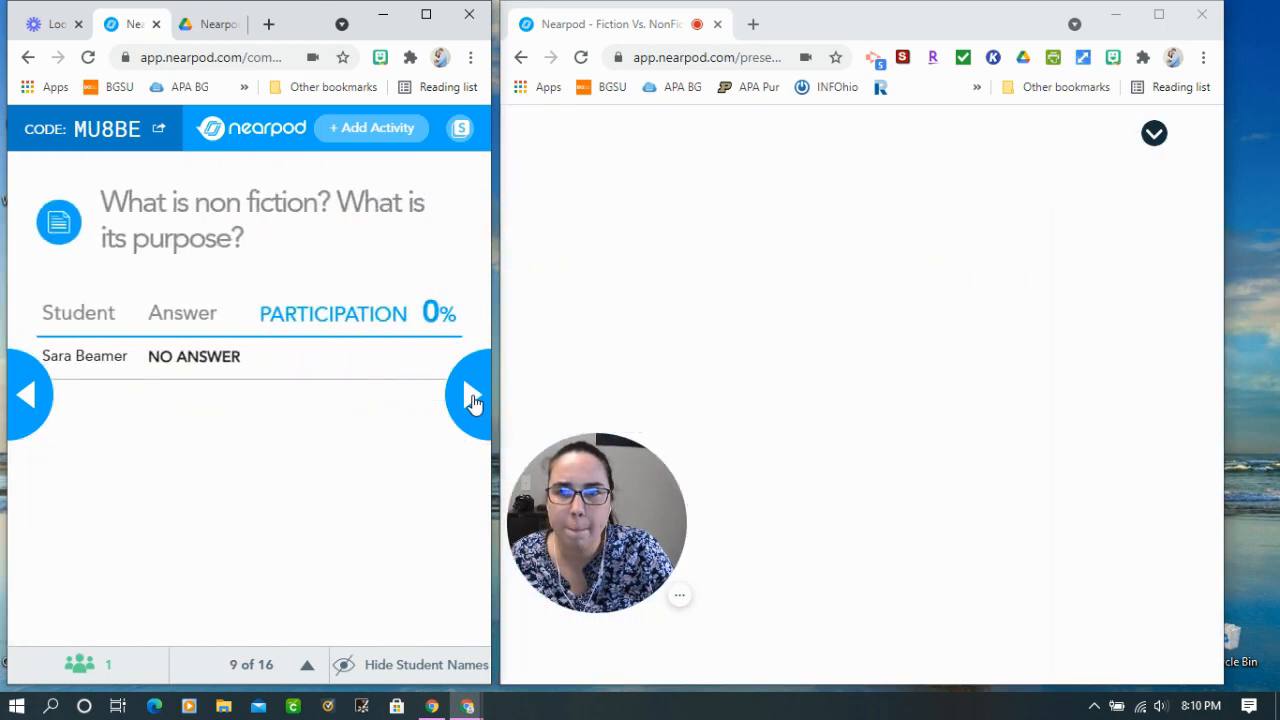
{"action": "left_click", "coordinate": [473, 400]}
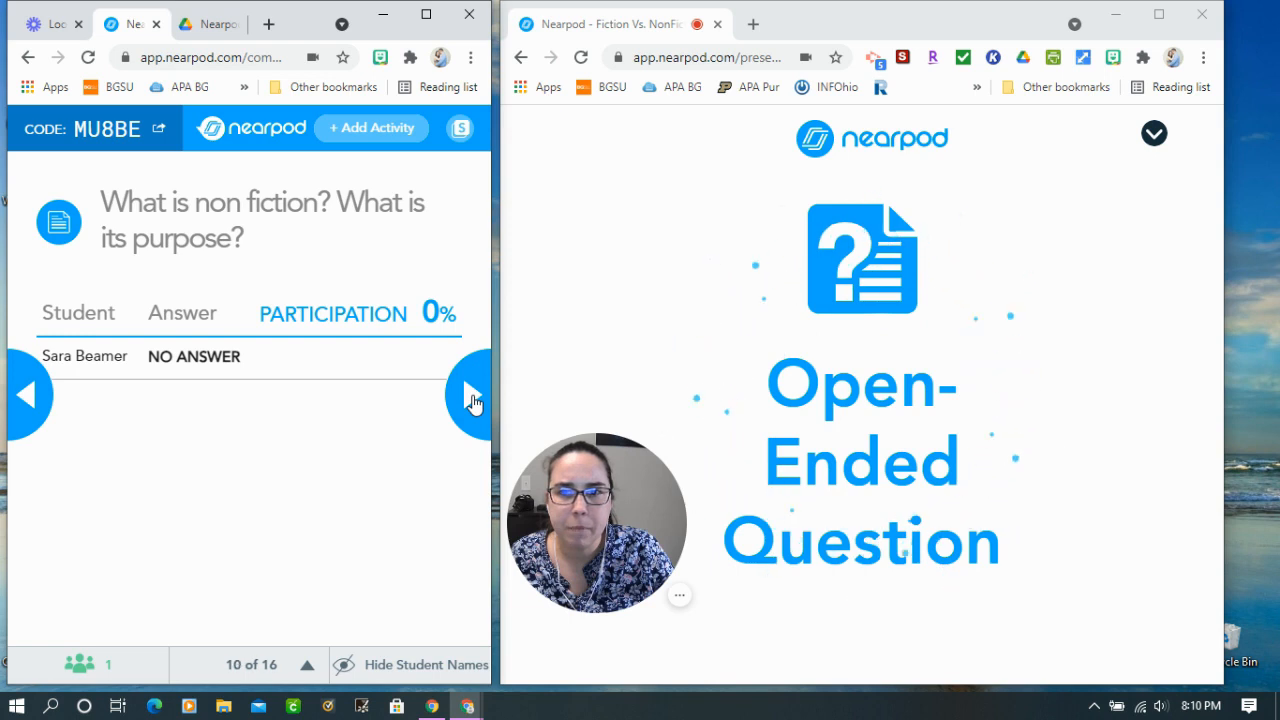
{"action": "left_click", "coordinate": [473, 400]}
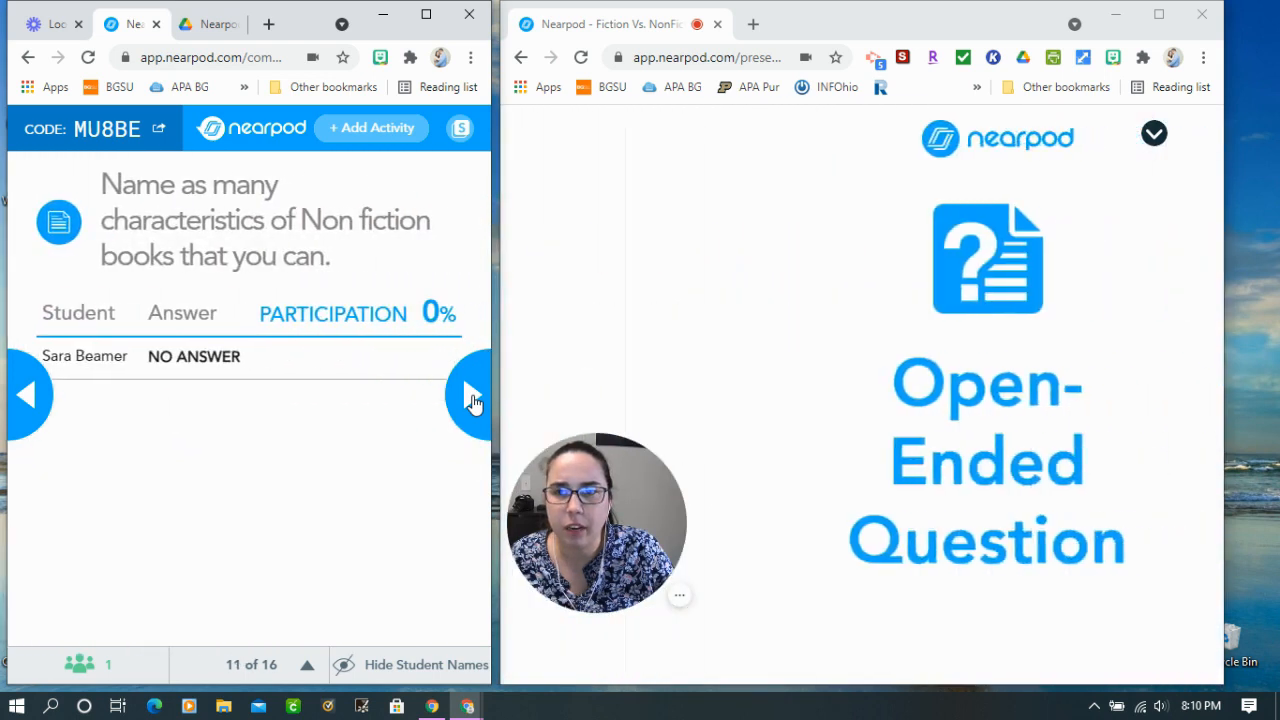
{"action": "left_click", "coordinate": [473, 400]}
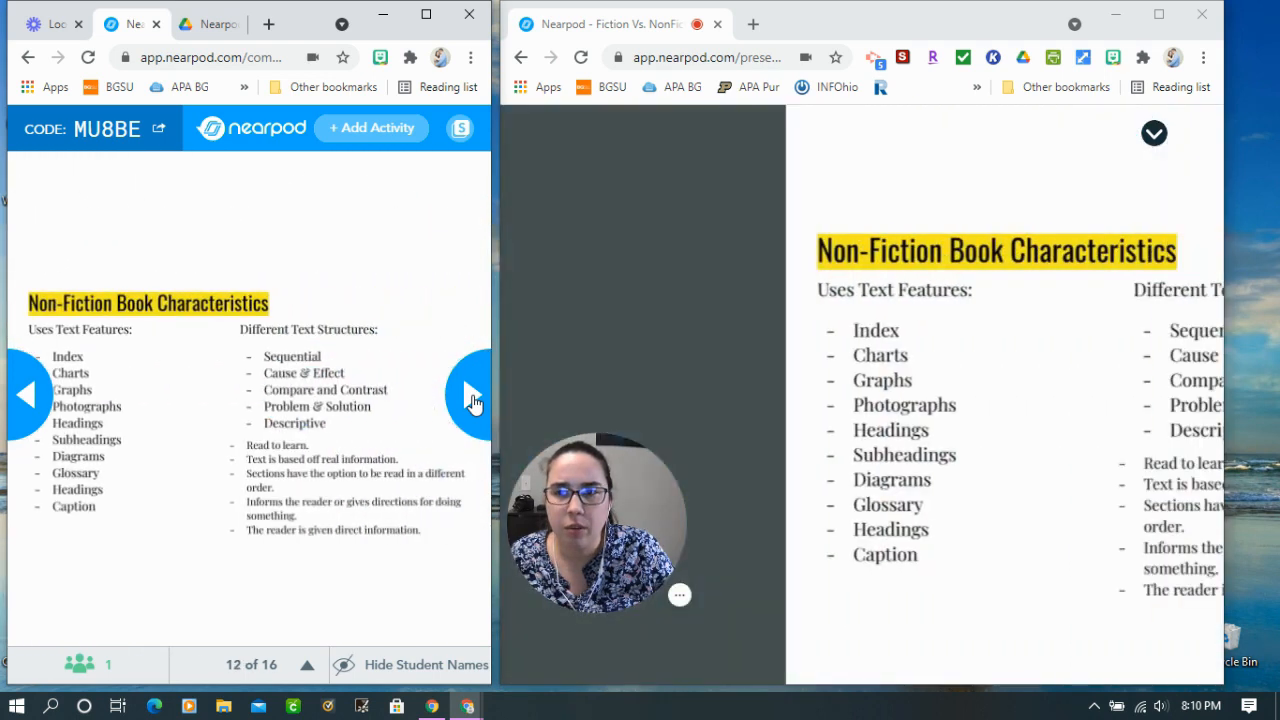
{"action": "left_click", "coordinate": [473, 400]}
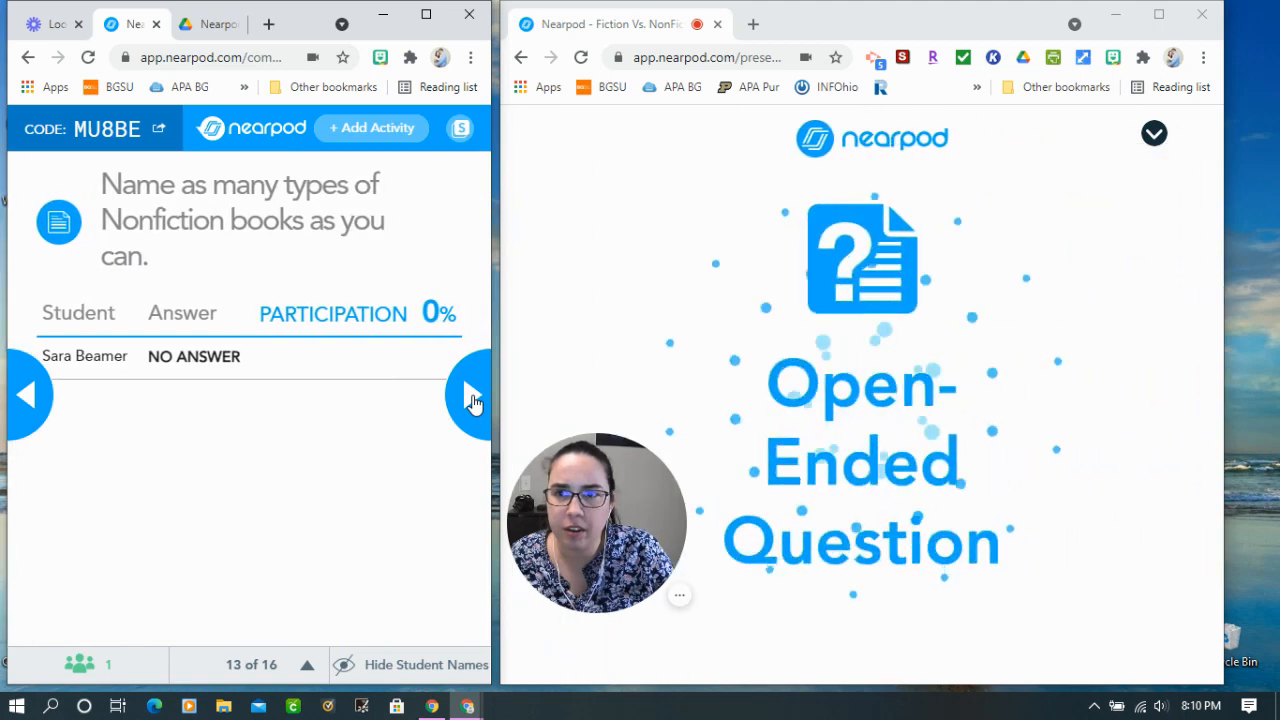
{"action": "left_click", "coordinate": [473, 400]}
{"action": "left_click", "coordinate": [473, 400]}
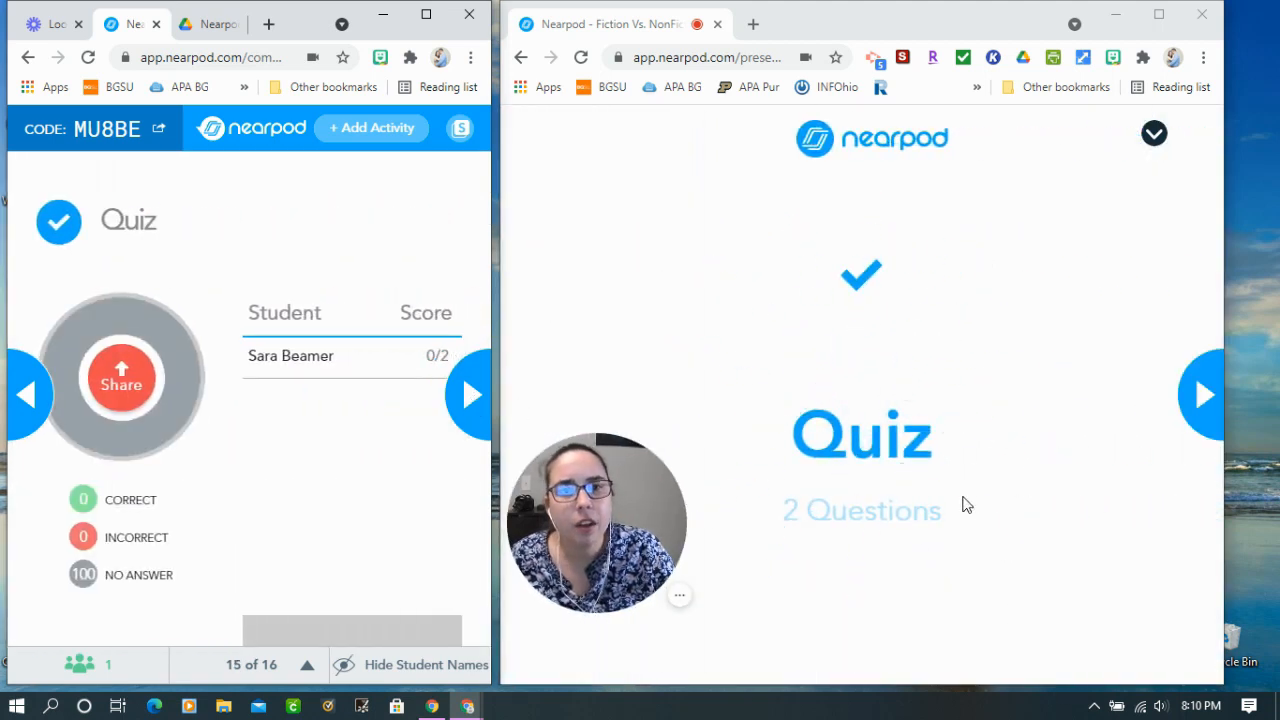
Step: Answer the two quiz questions as the student with "Fiction Book" and "Nonfiction", and submit the quiz
{"action": "left_click_drag", "start_coordinate": [628, 527], "coordinate": [632, 566]}
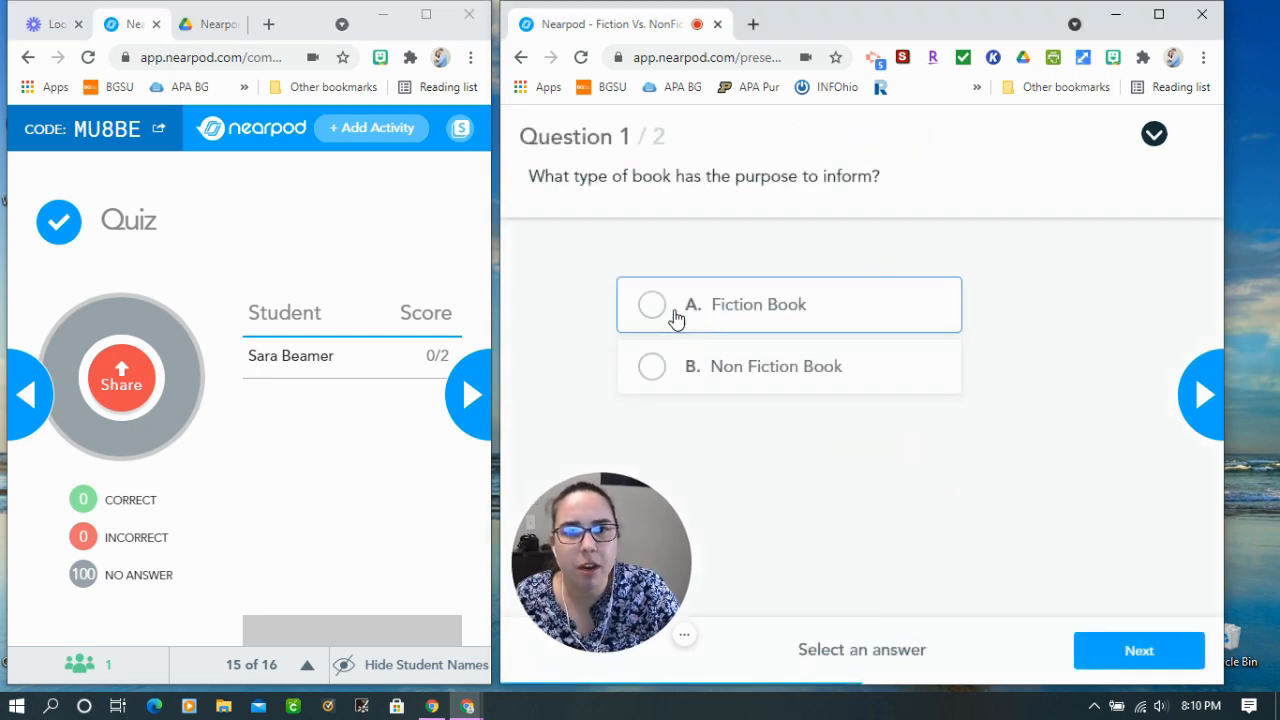
{"action": "left_click", "coordinate": [650, 305]}
{"action": "left_click", "coordinate": [1180, 650]}
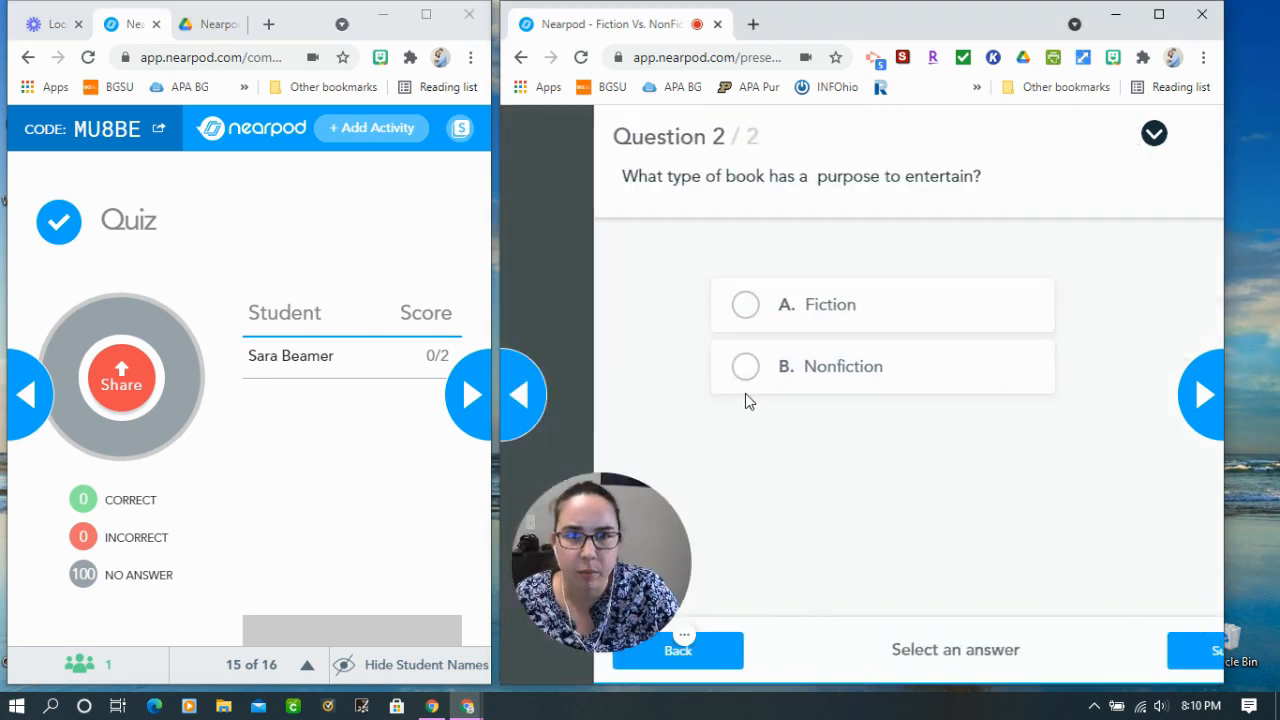
{"action": "left_click", "coordinate": [660, 355]}
{"action": "left_click", "coordinate": [1130, 648]}
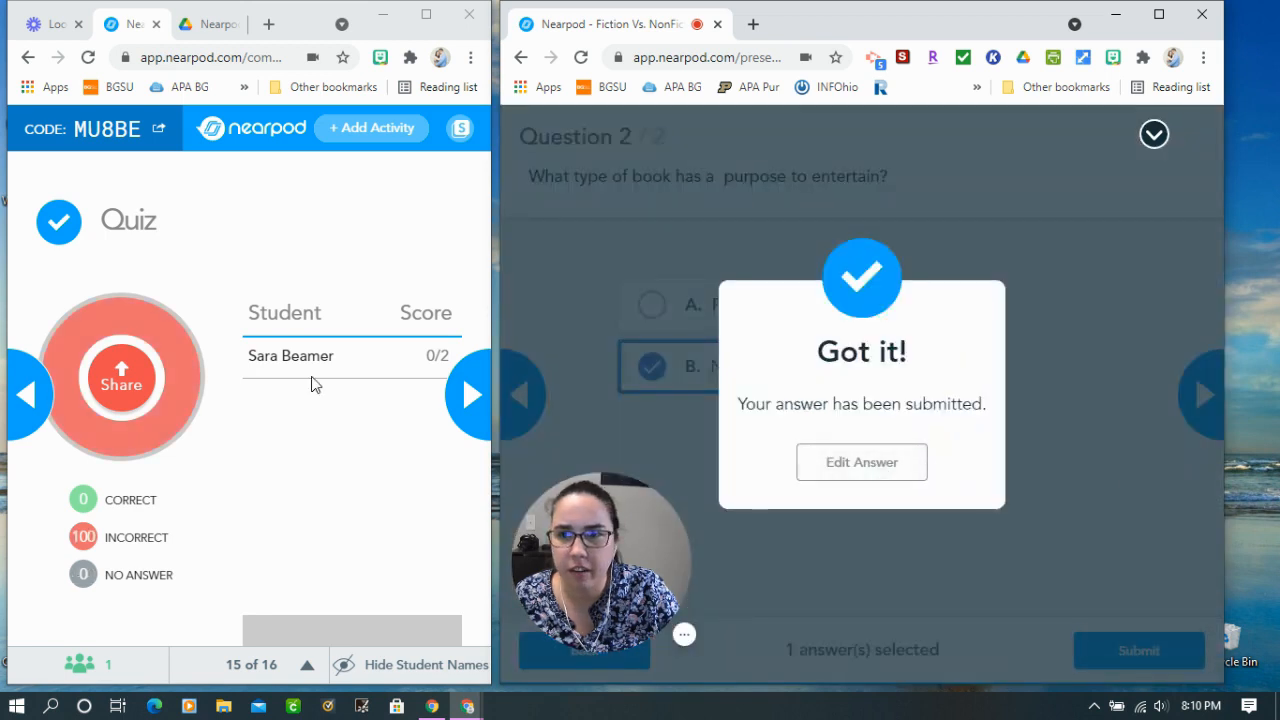
Step: Advance the lesson to the "What type of books do you enjoy reading?" poll, and submit "Fiction Books" as the student
{"action": "left_click", "coordinate": [472, 388]}
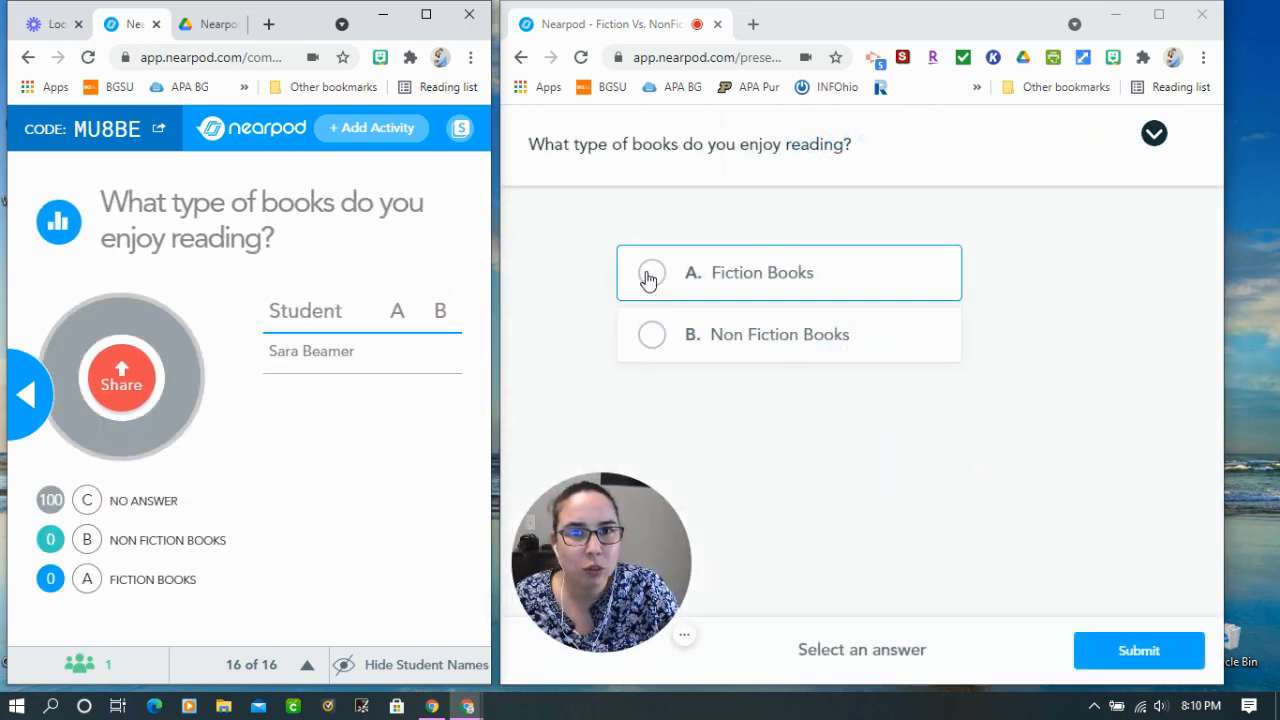
{"action": "left_click", "coordinate": [648, 276]}
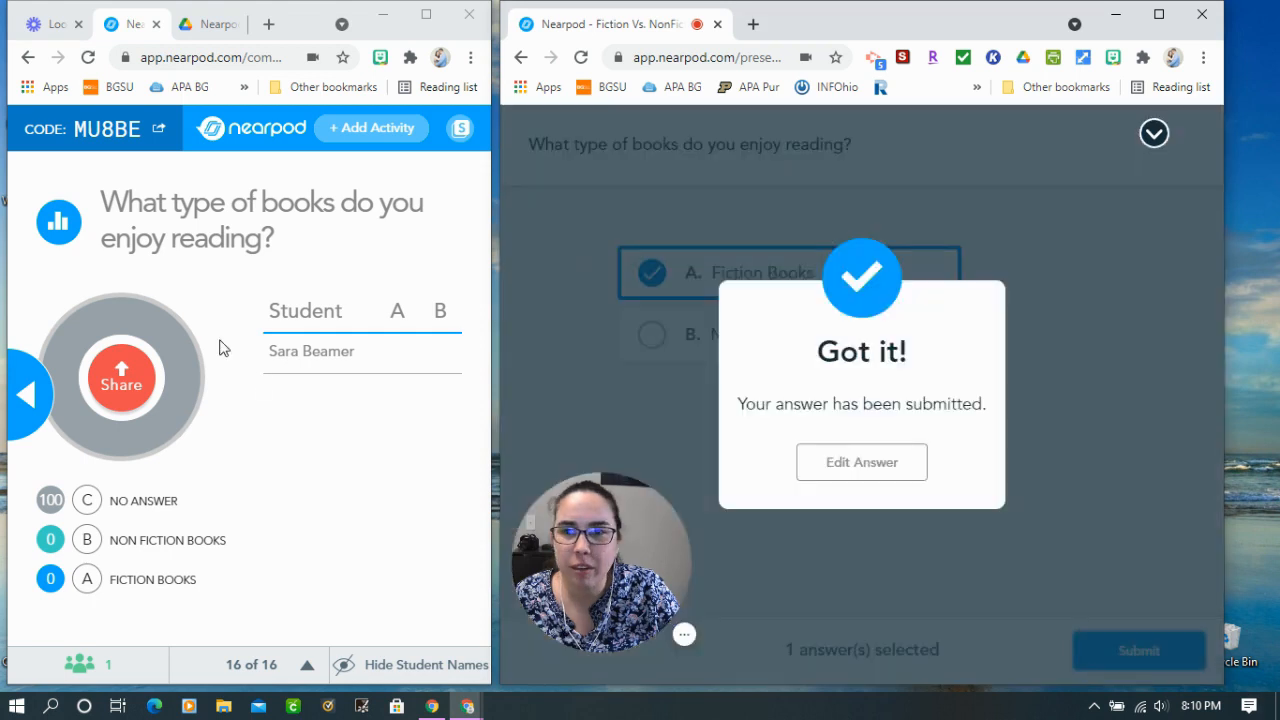
{"action": "left_click", "coordinate": [1143, 652]}
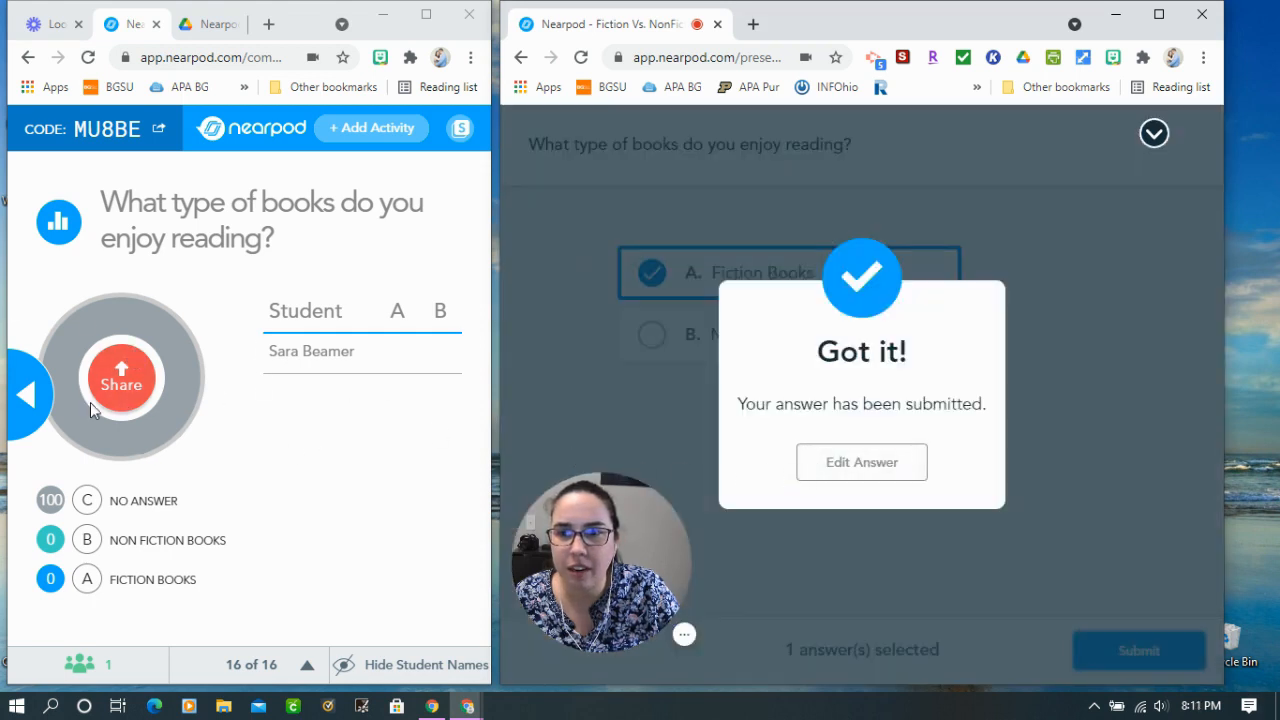
{"action": "left_click", "coordinate": [322, 519]}
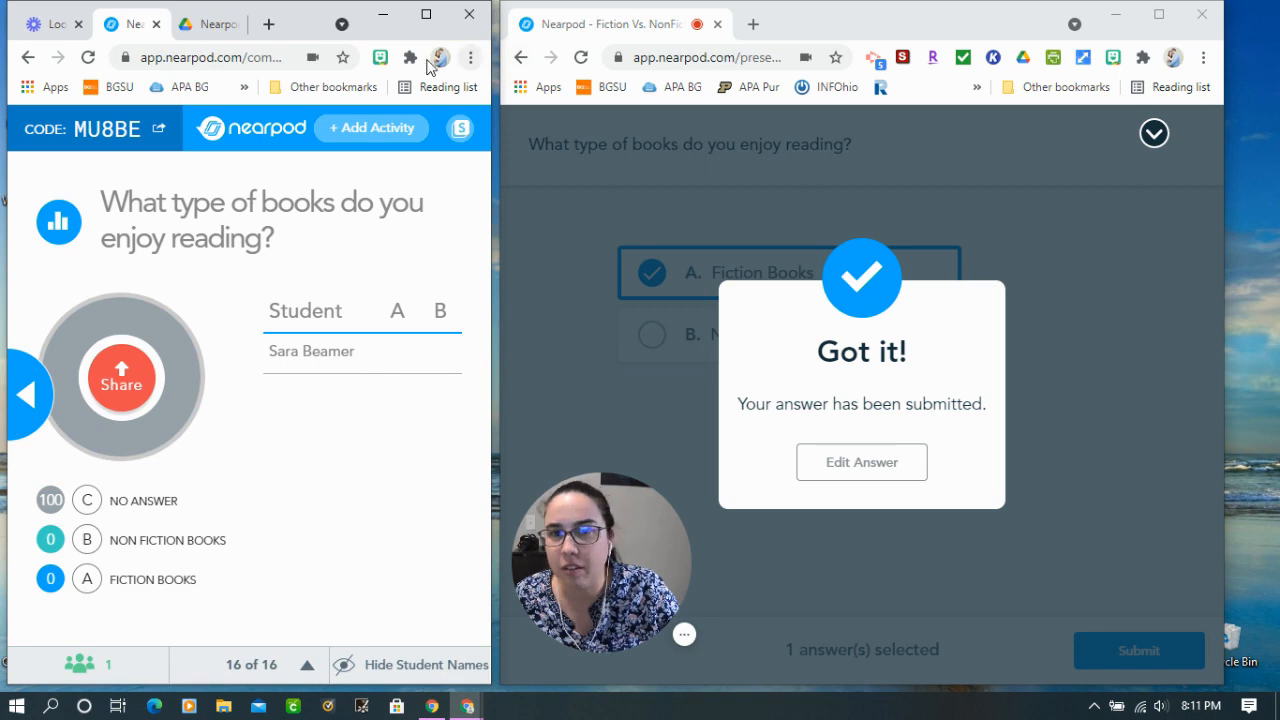
Step: Maximize the teacher window, leave the live lesson for the My Lessons library, and find the Fiction Vs. Non Fiction lesson
{"action": "left_click", "coordinate": [427, 16]}
{"action": "left_click", "coordinate": [1220, 14]}
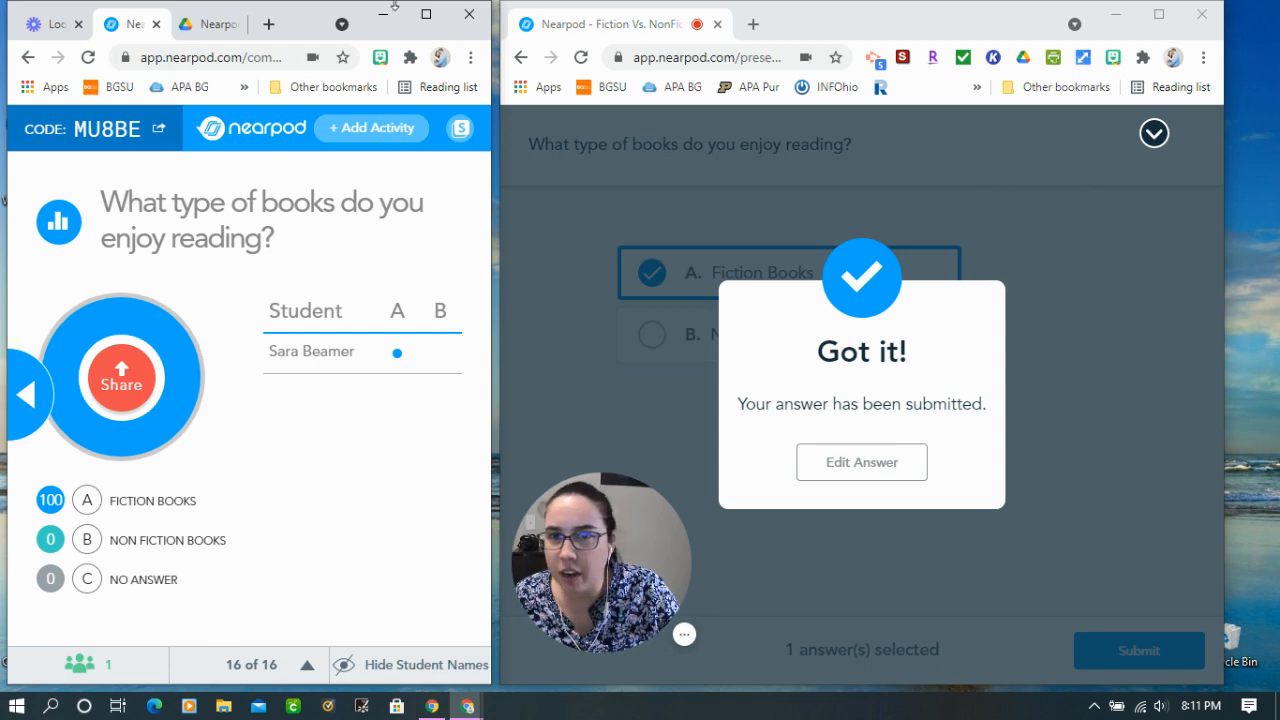
{"action": "left_click", "coordinate": [426, 15]}
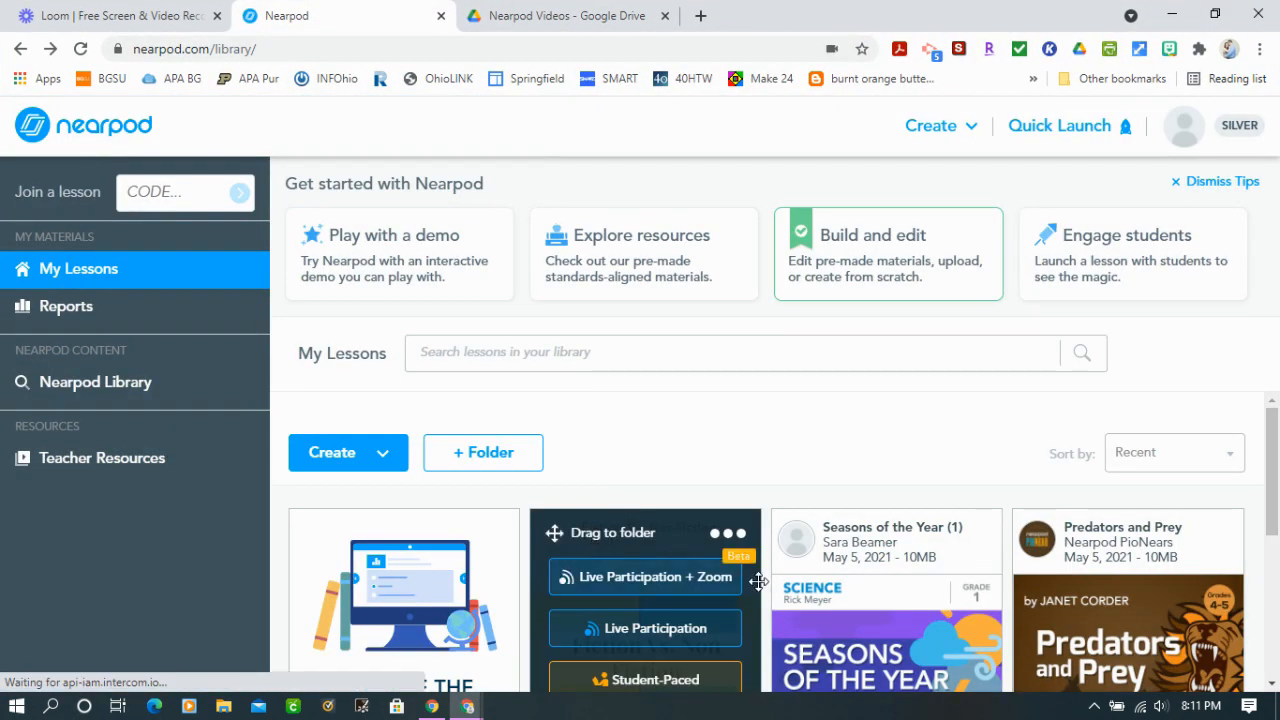
{"action": "scroll", "coordinate": [758, 582], "scroll_direction": "down", "scroll_amount": 3}
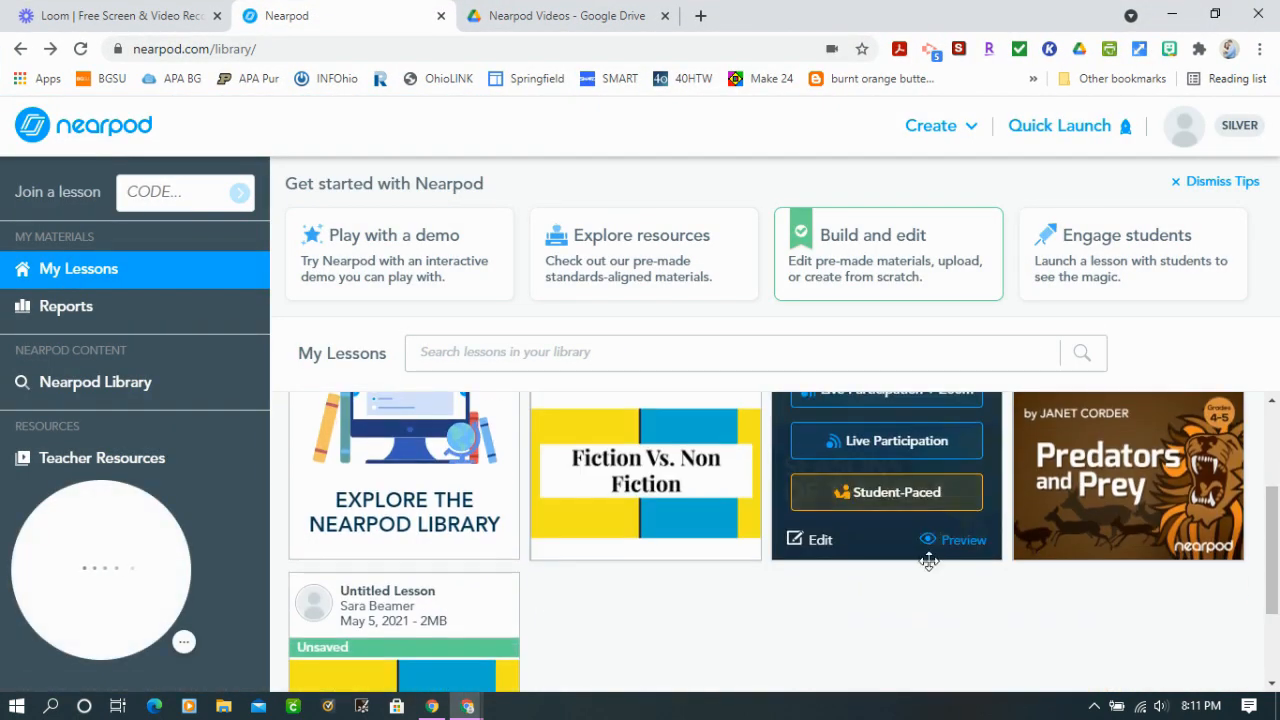